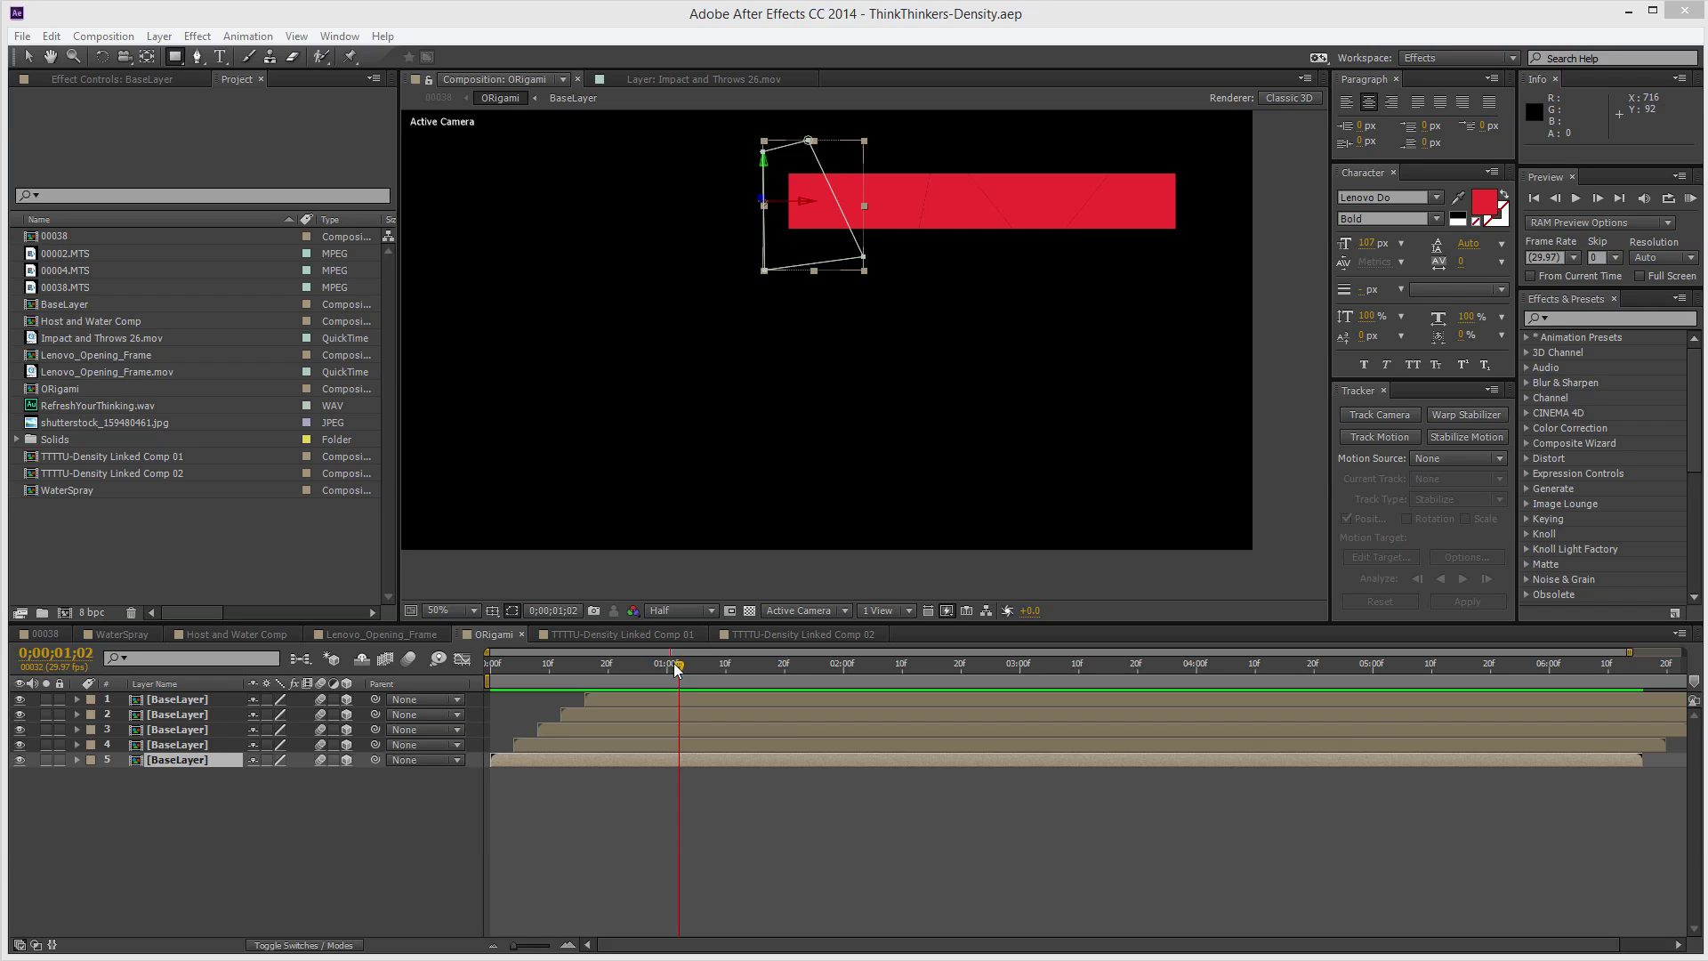
Step: In Premiere Pro, scrub the Outtro-Nested sequence back and forth to where the Lenovo logo appears
key(alt+Tab)
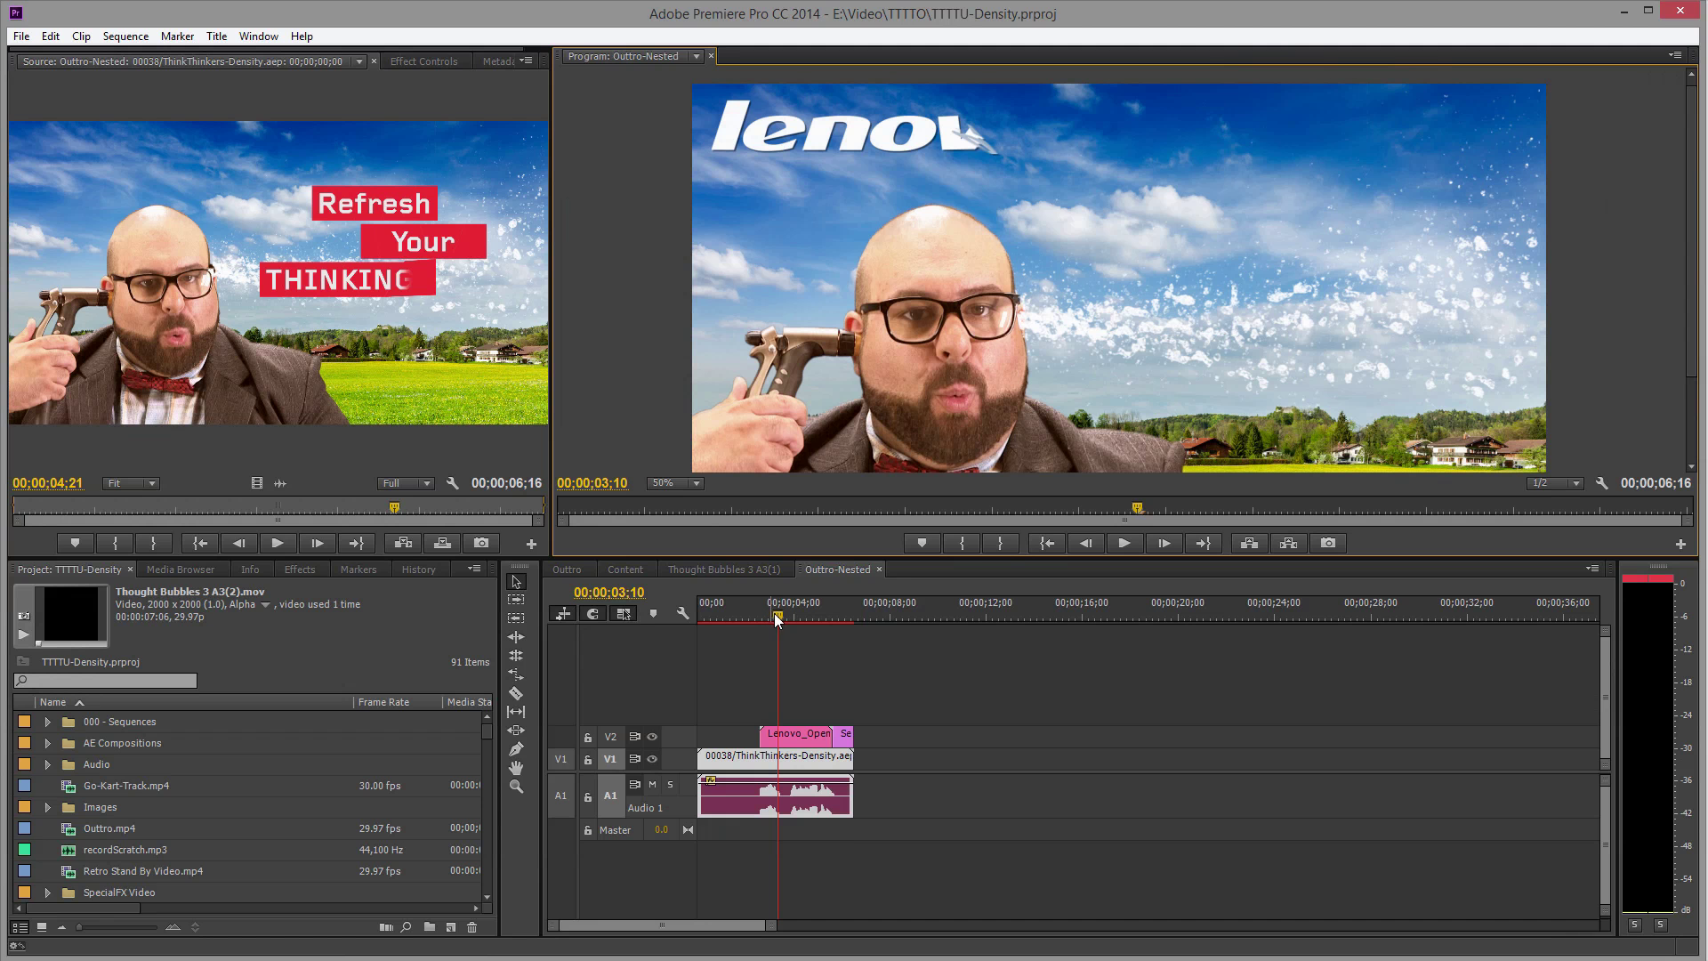
drag(778, 618, 763, 620)
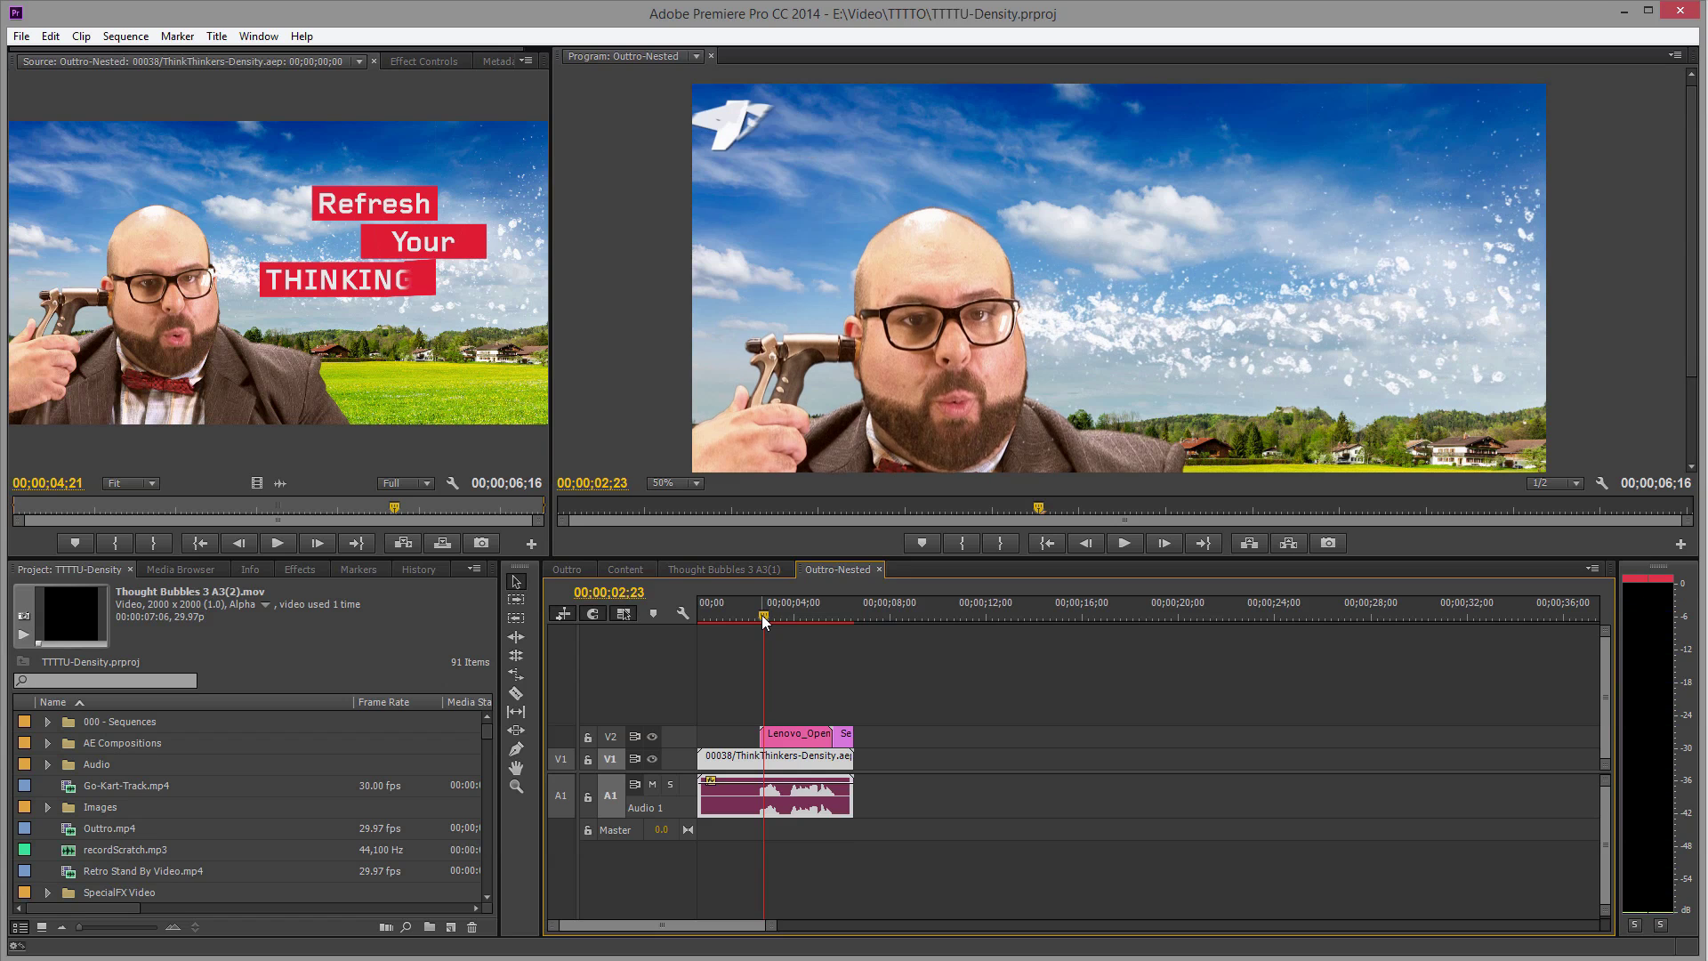
mouse_move(763, 620)
mouse_down()
mouse_move(813, 609)
mouse_move(788, 619)
mouse_up()
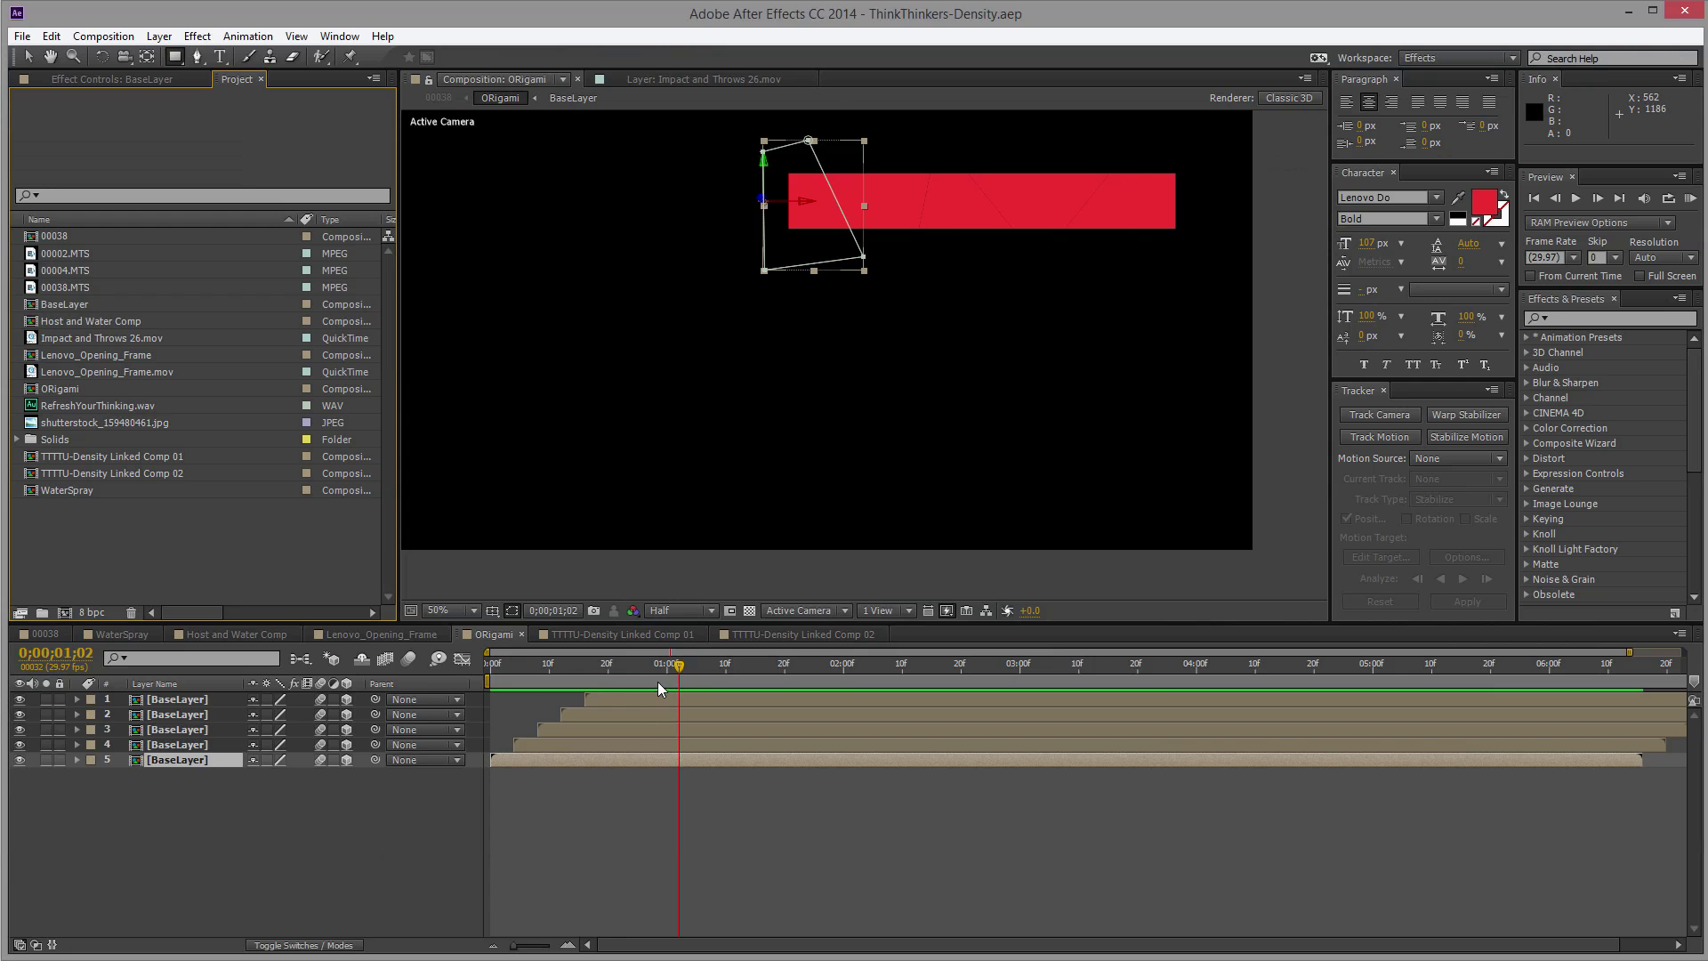
Step: Scrub the Origami fold, reveal the base layer's mask, and undo the accidental second mask
mouse_move(655, 668)
mouse_down()
mouse_move(525, 663)
mouse_move(789, 678)
mouse_up()
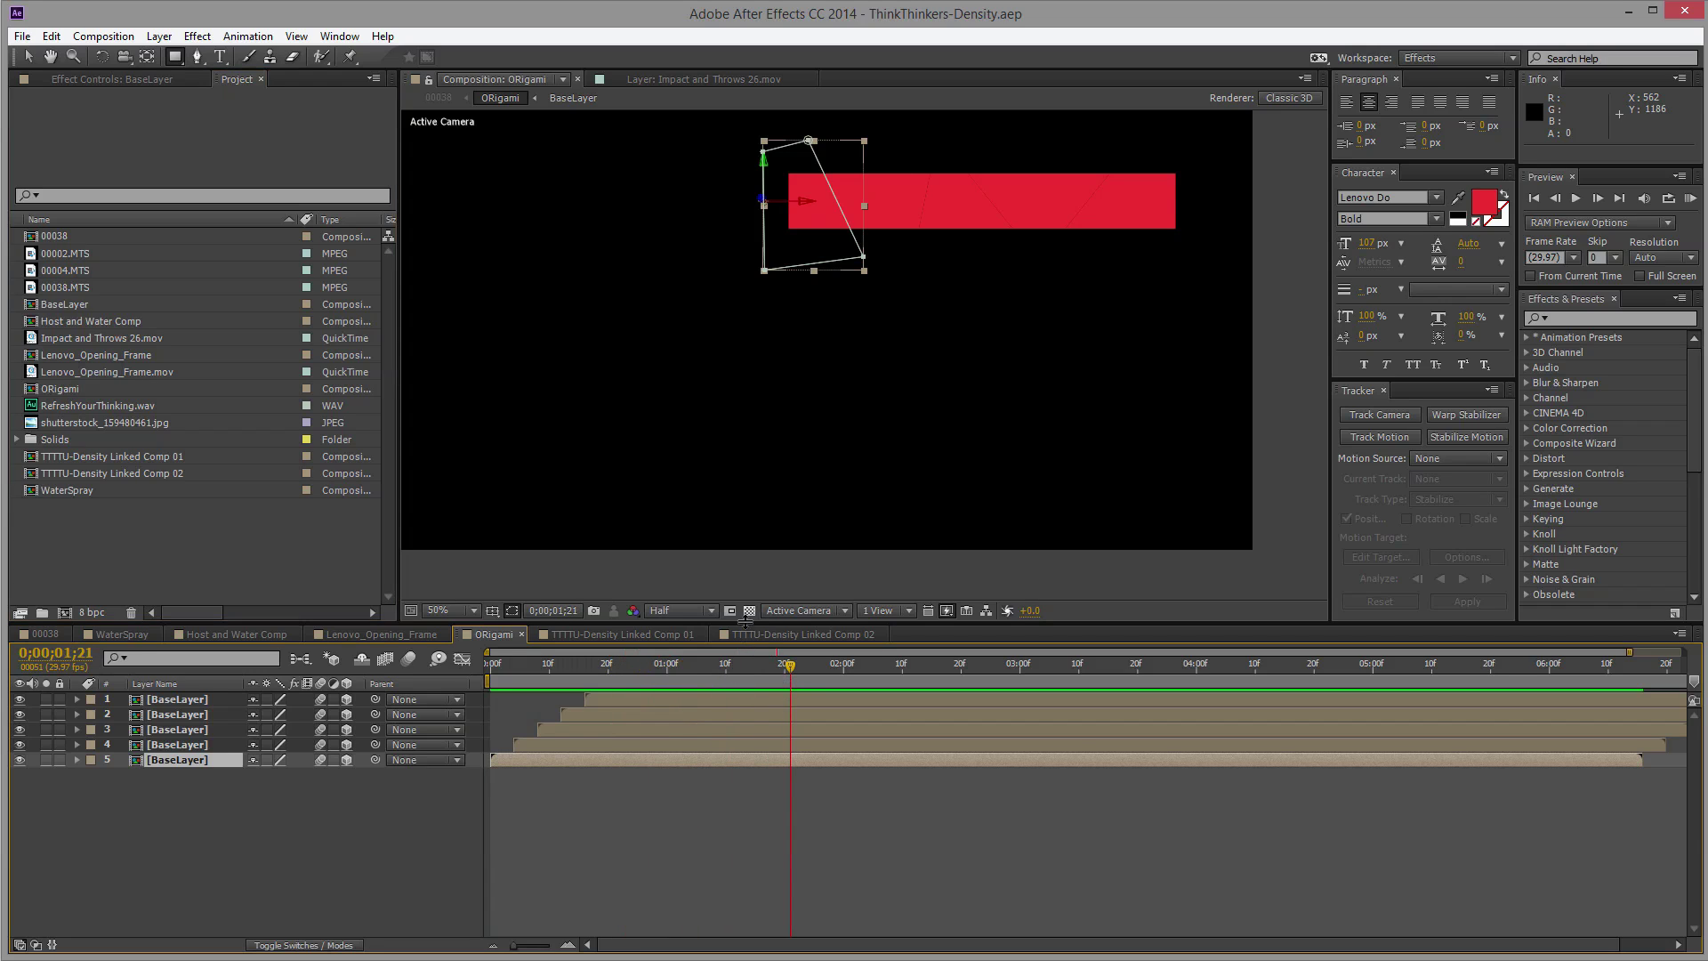
key(u)
key(u)
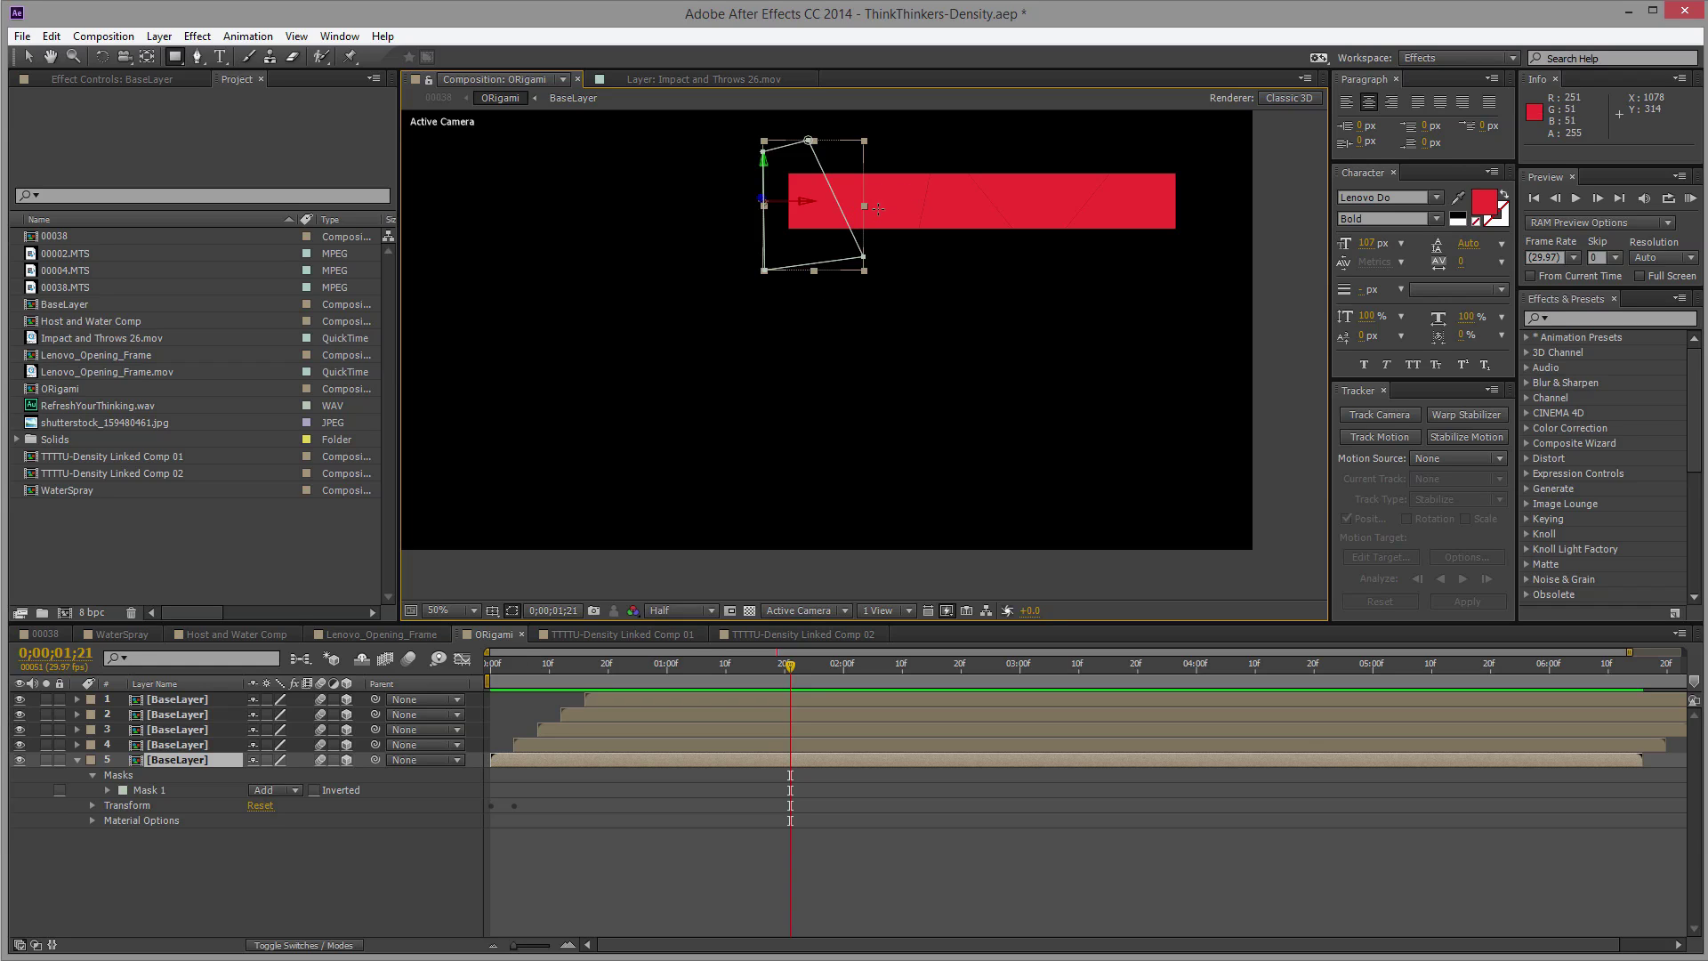
drag(934, 201, 904, 316)
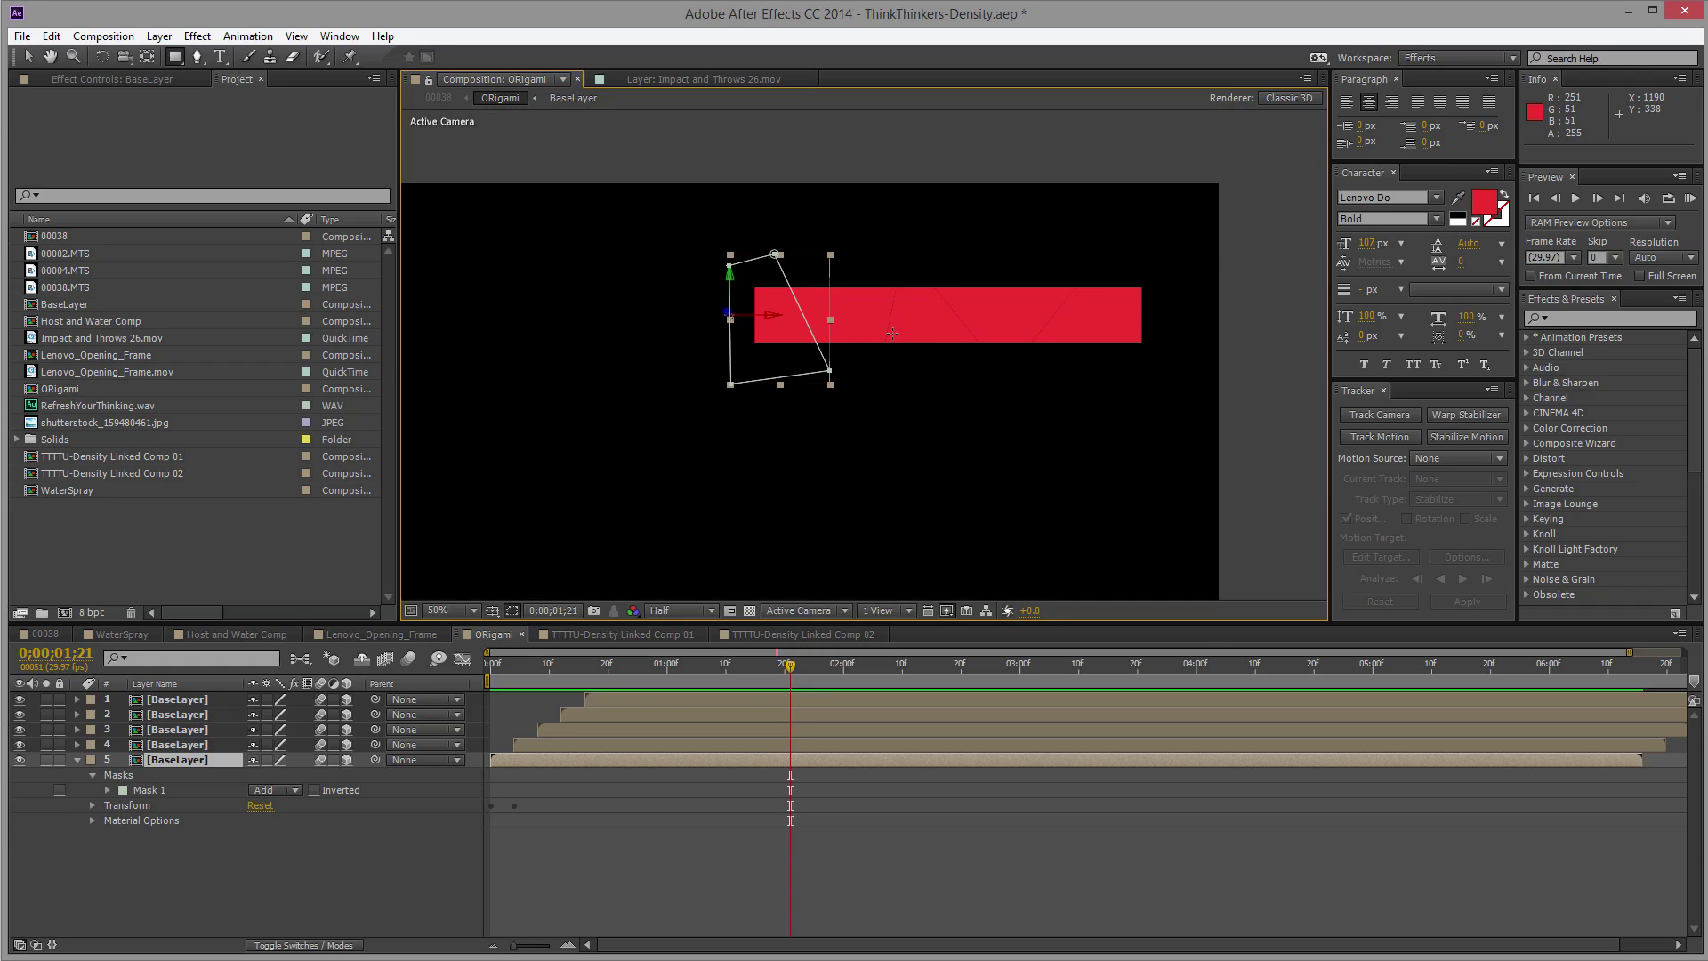
click(714, 610)
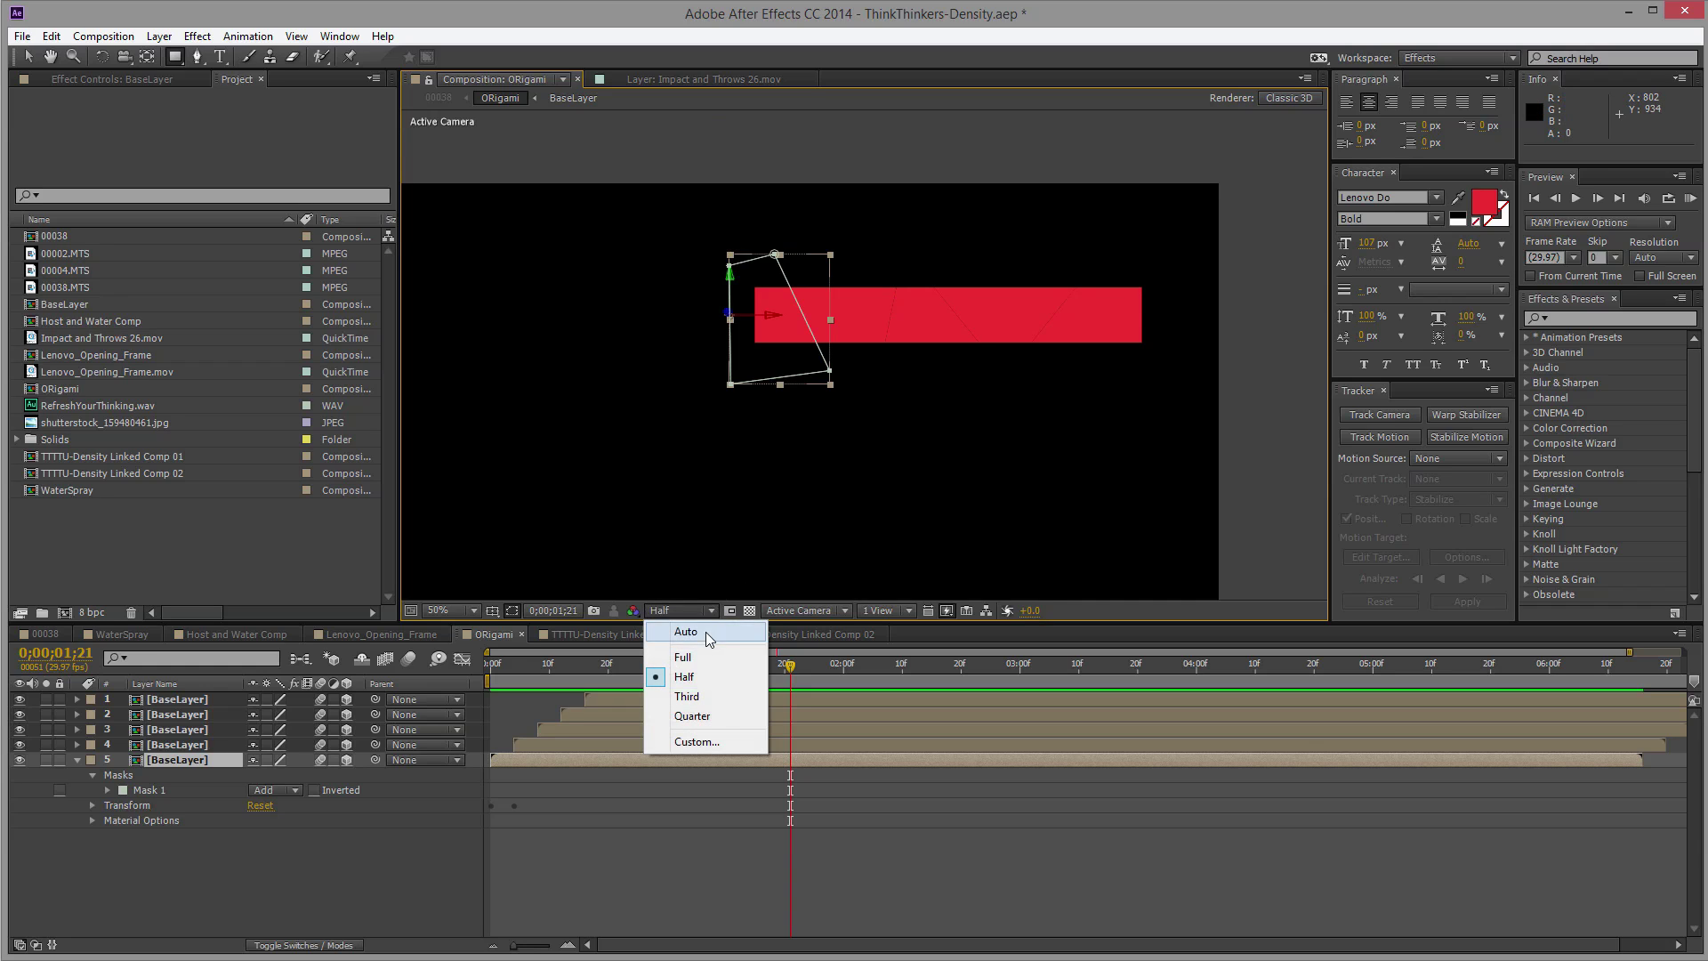
click(625, 523)
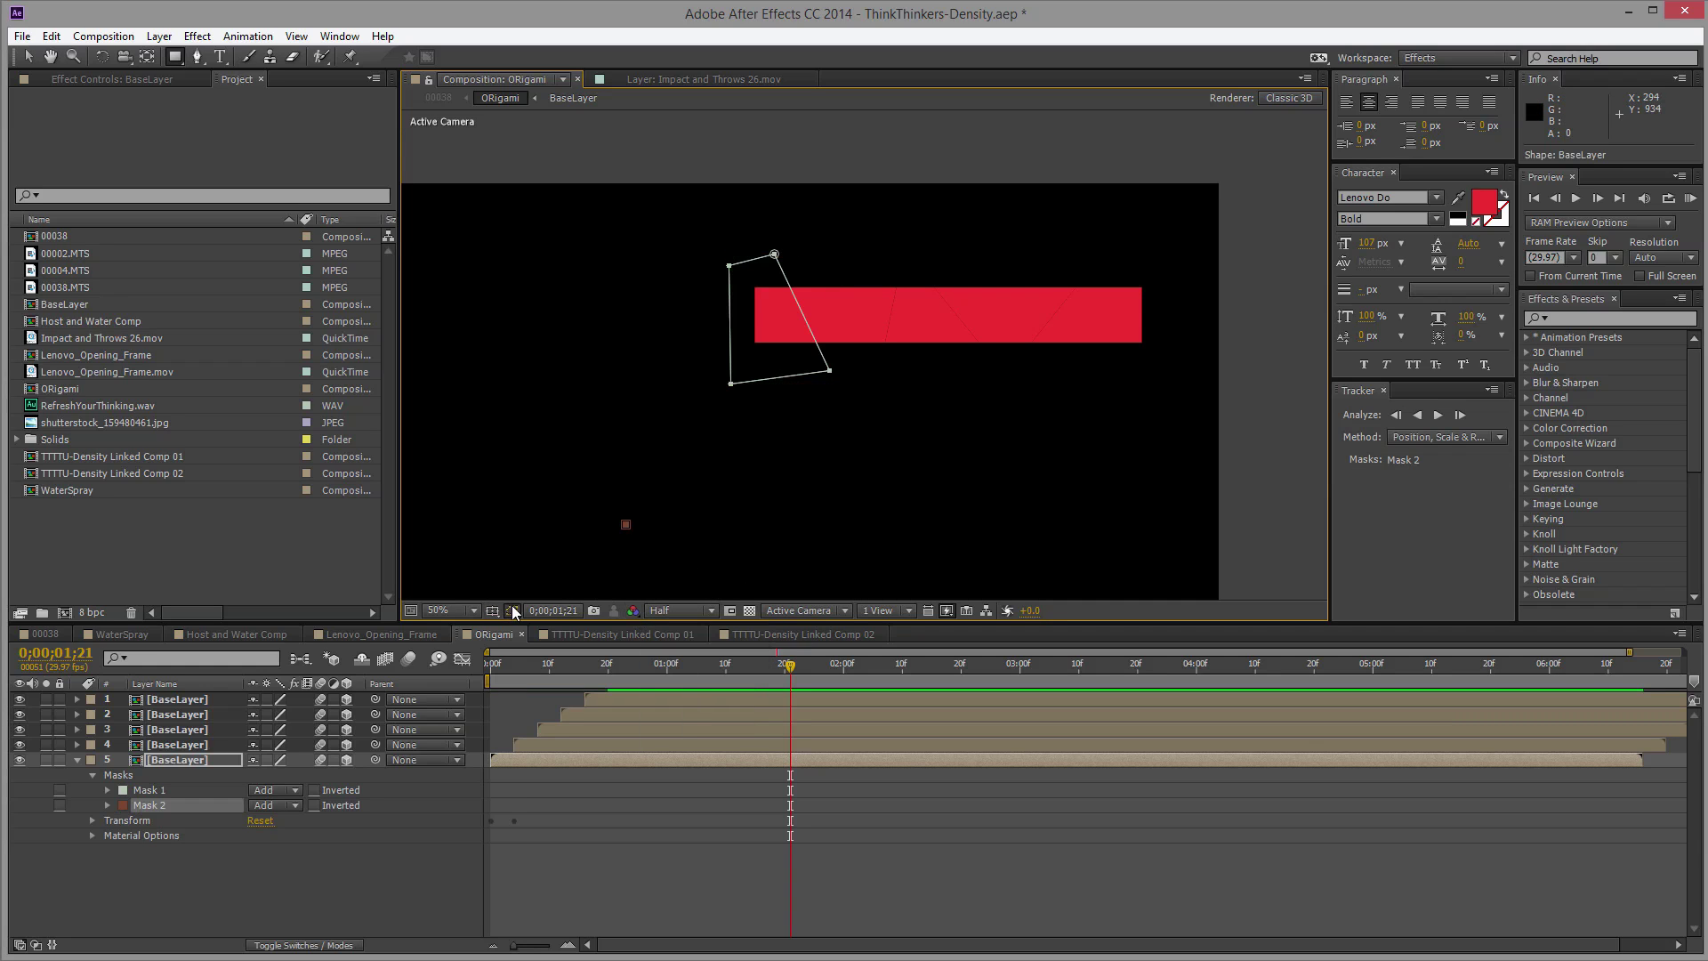
key(ctrl+z)
Step: Magnify the viewer and pan along the red bar's fold creases
click(478, 616)
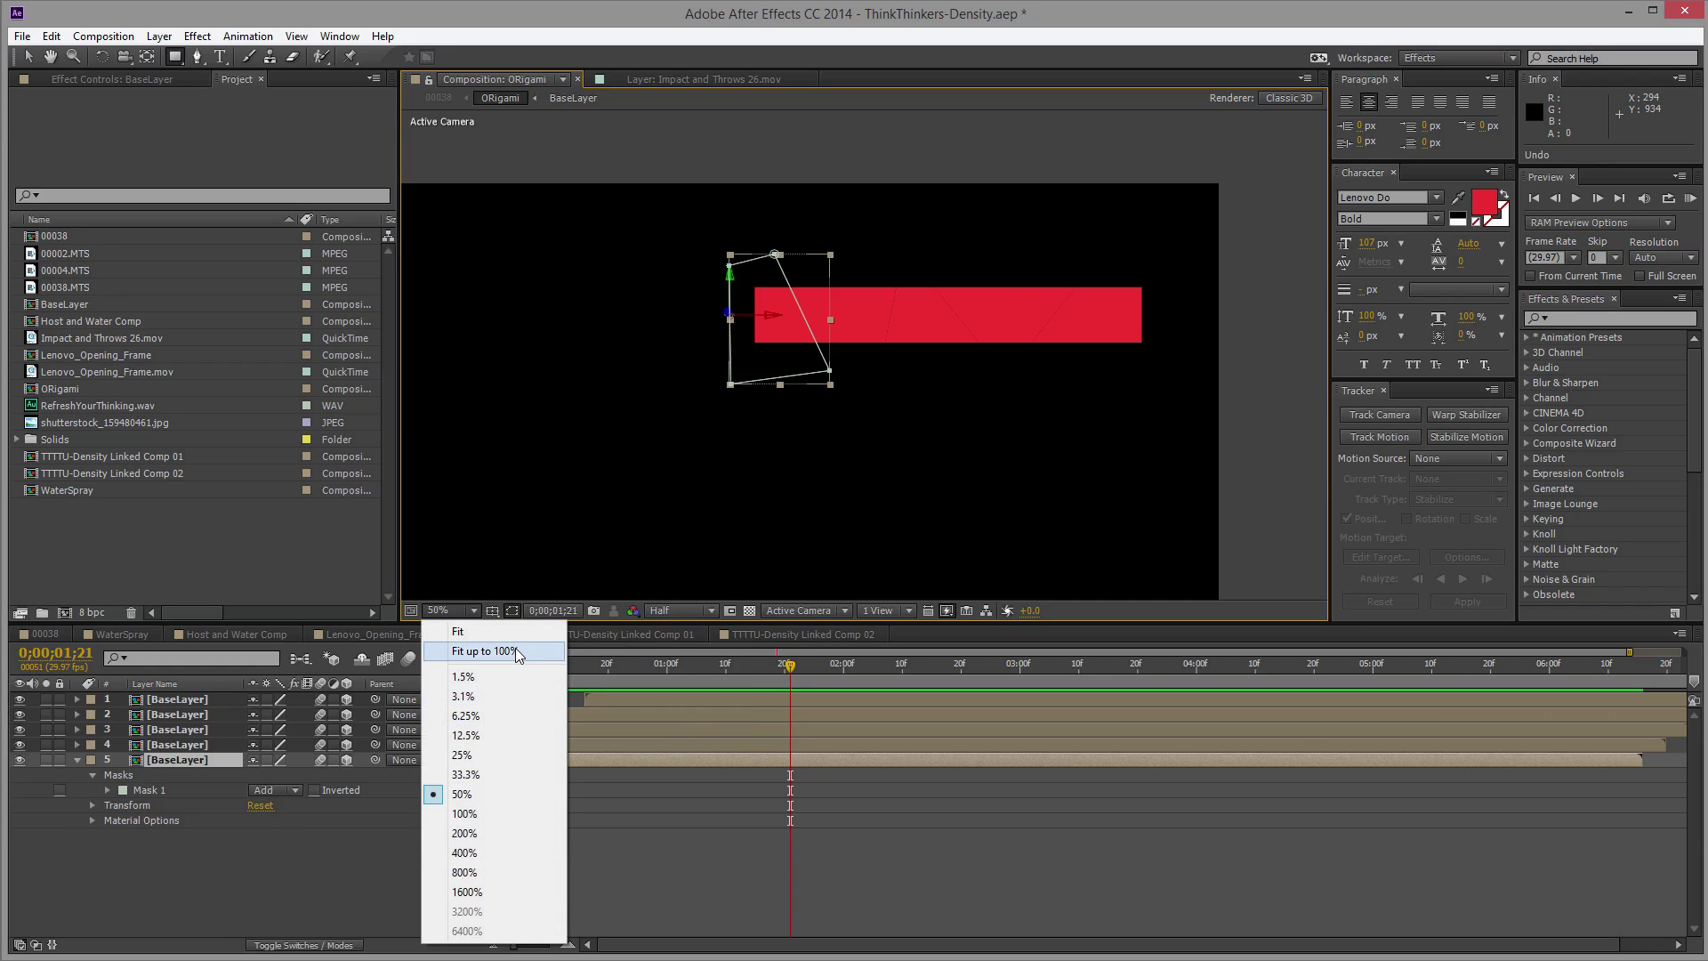
click(495, 649)
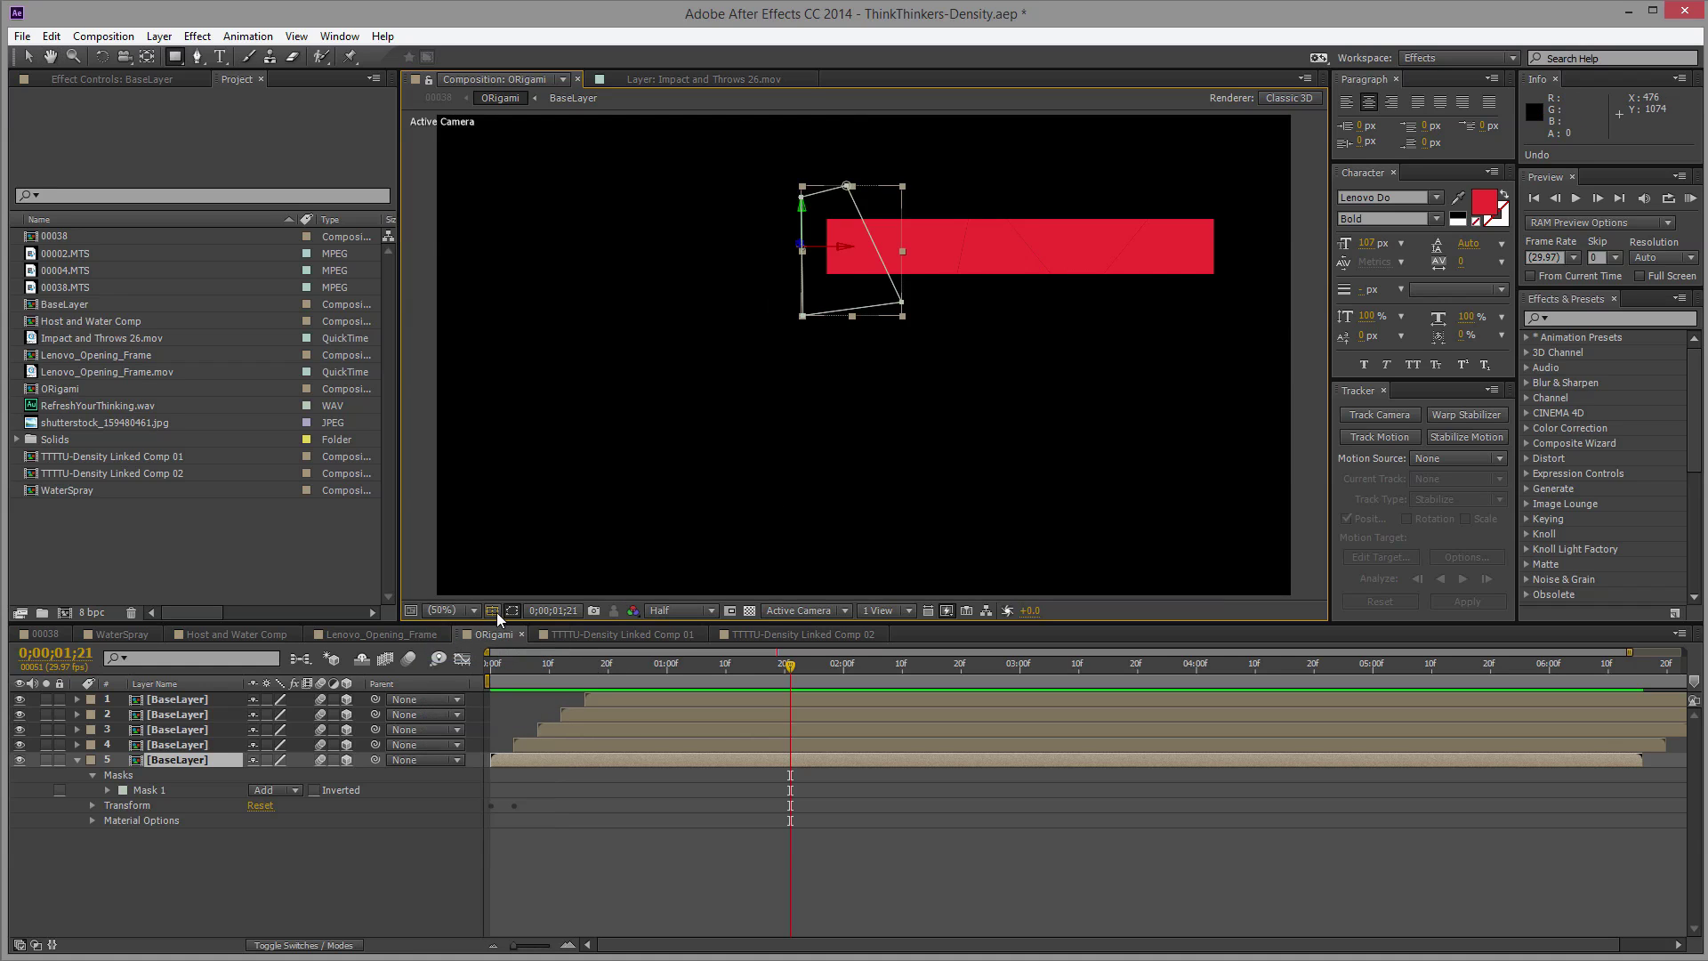
scroll(945, 337, up, 4)
mouse_move(959, 263)
mouse_down()
mouse_move(838, 572)
mouse_move(755, 534)
mouse_up()
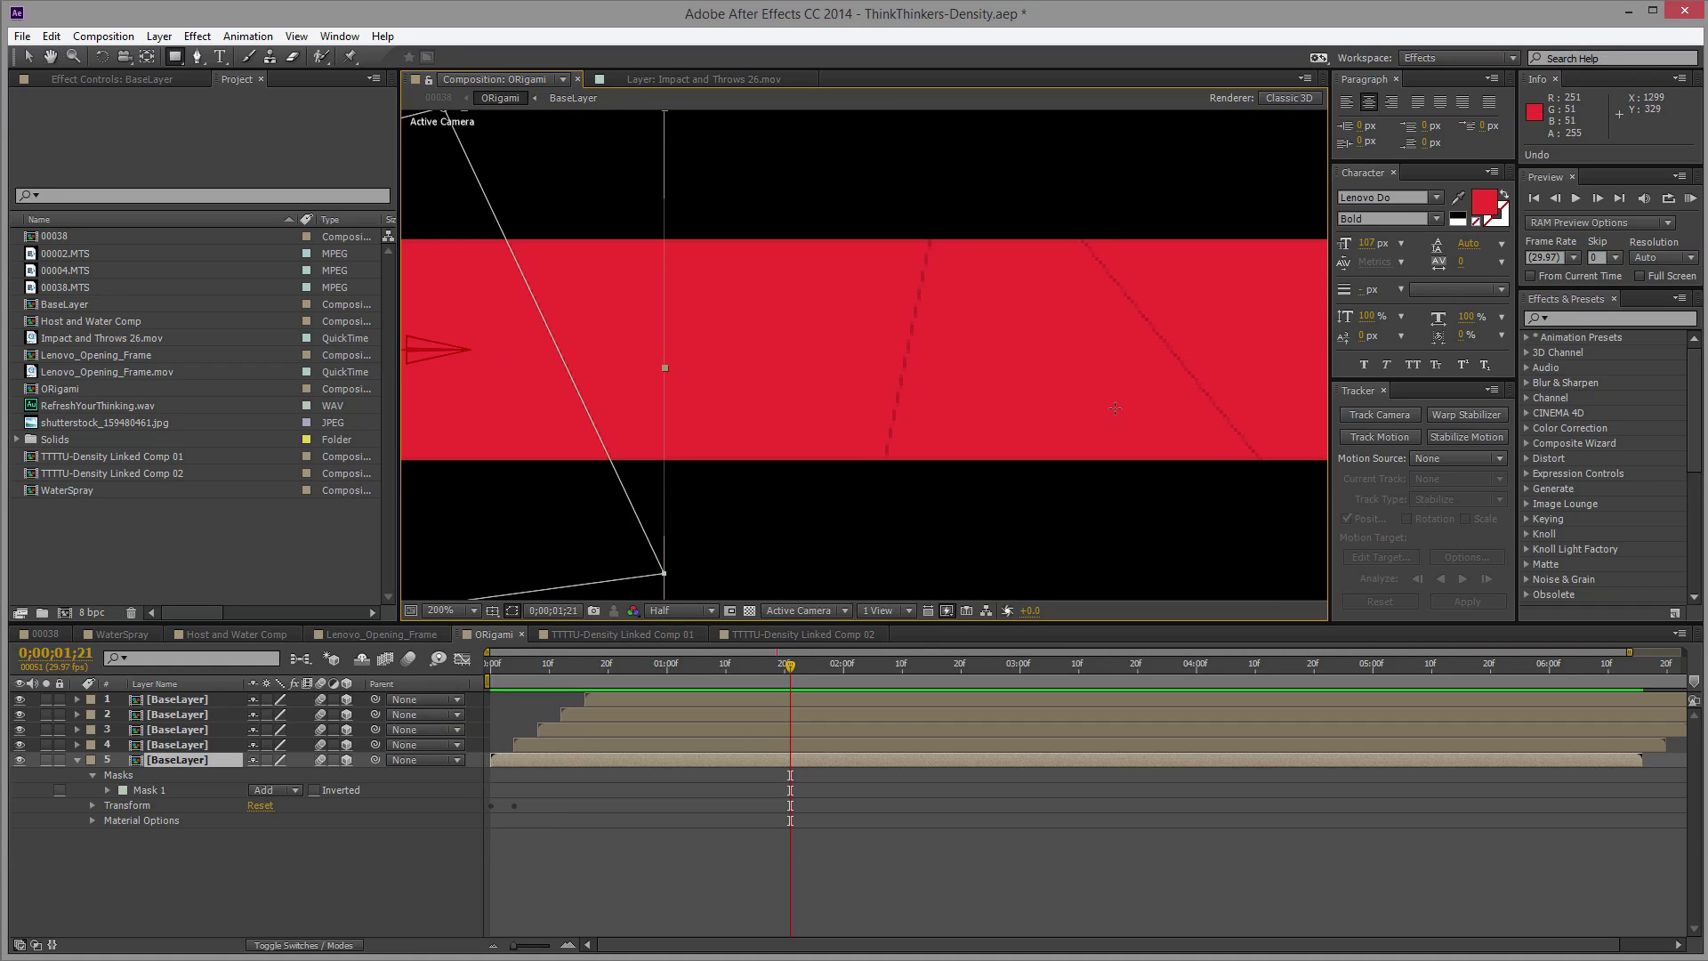
drag(1114, 407, 854, 396)
drag(1209, 350, 1032, 343)
key(q)
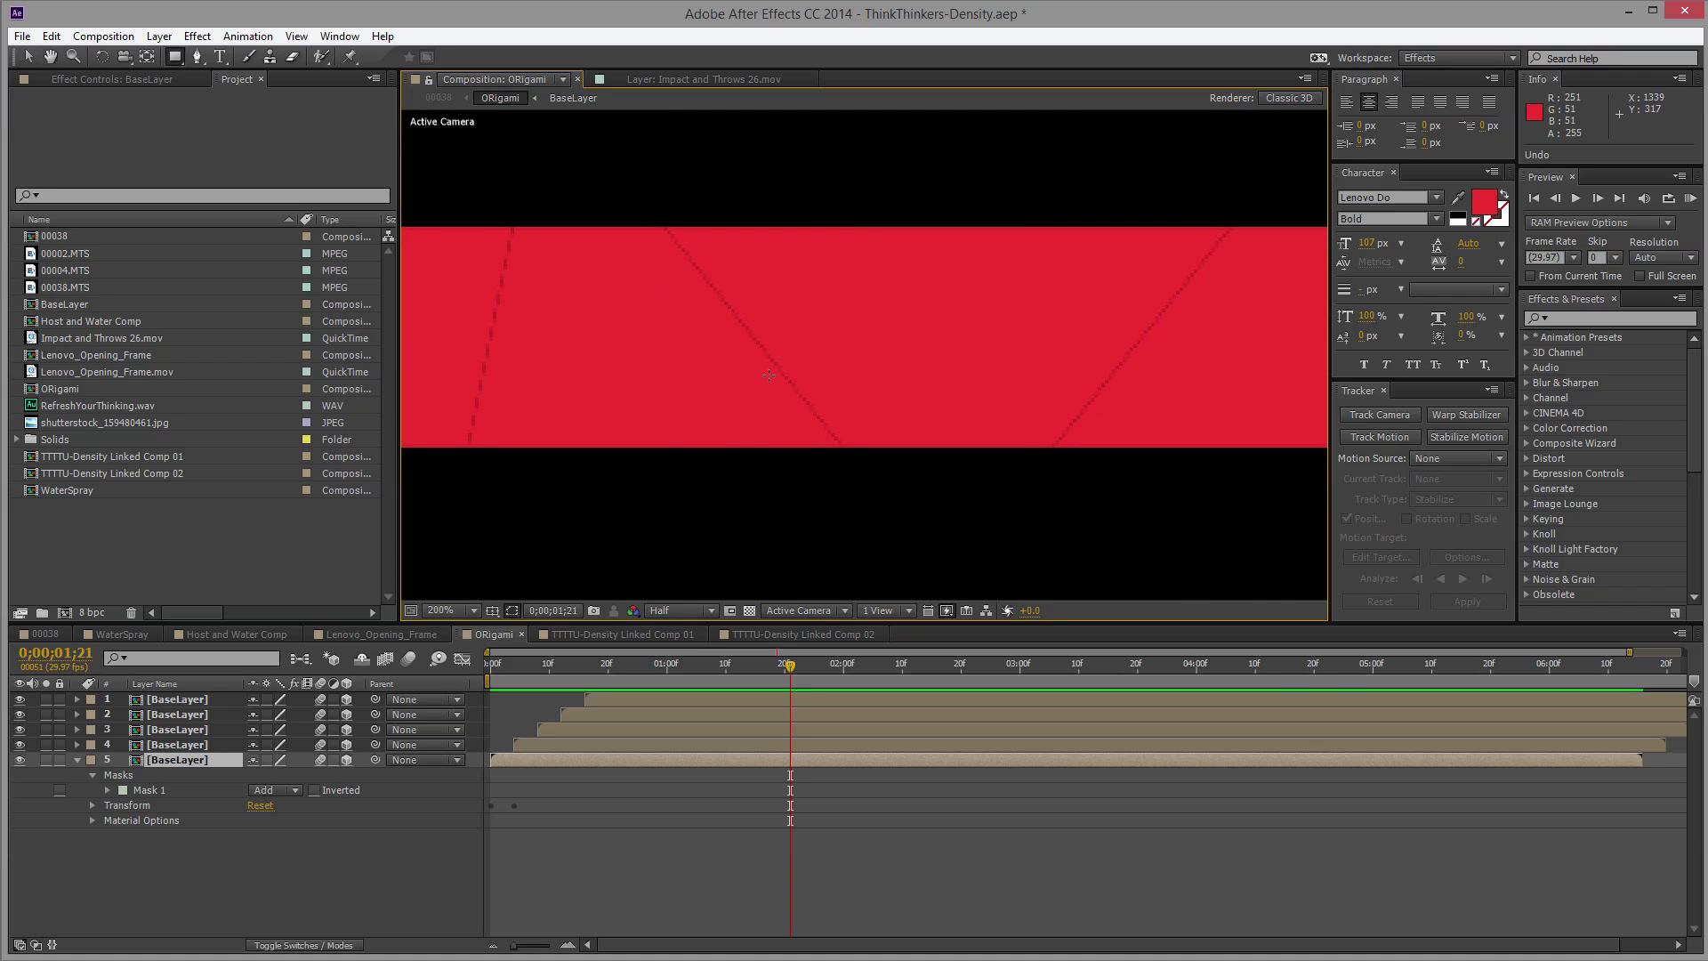
Step: Switch back to Premiere Pro
key(alt+Tab)
click(588, 453)
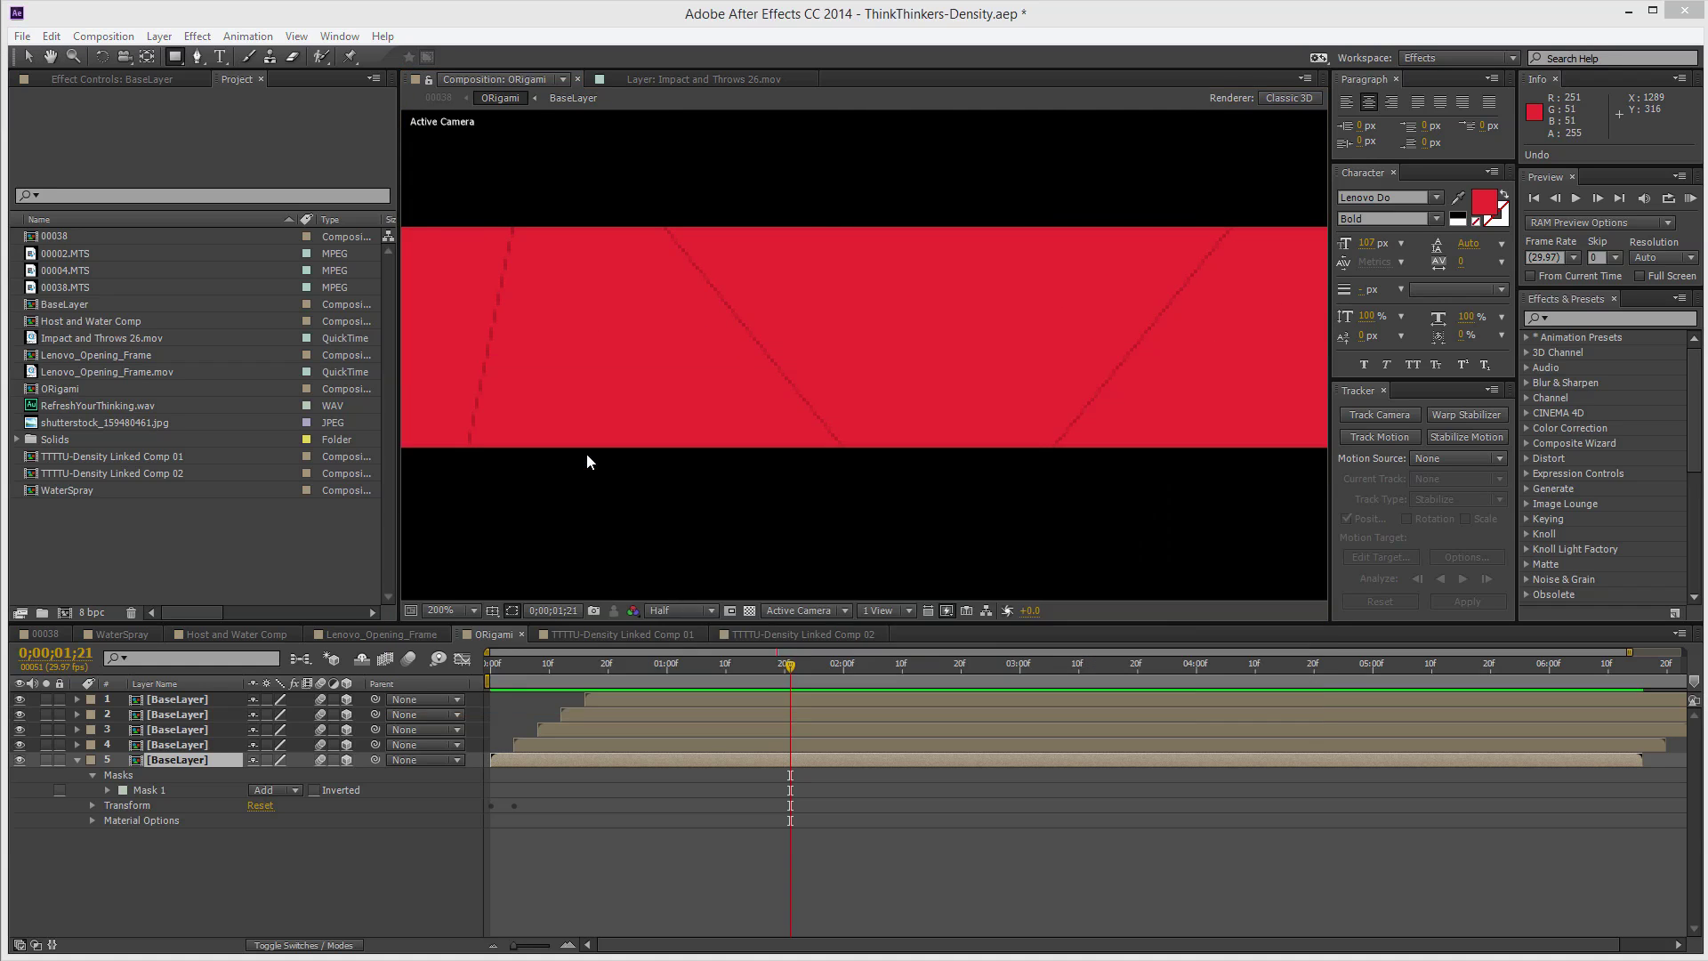
key(alt+Tab)
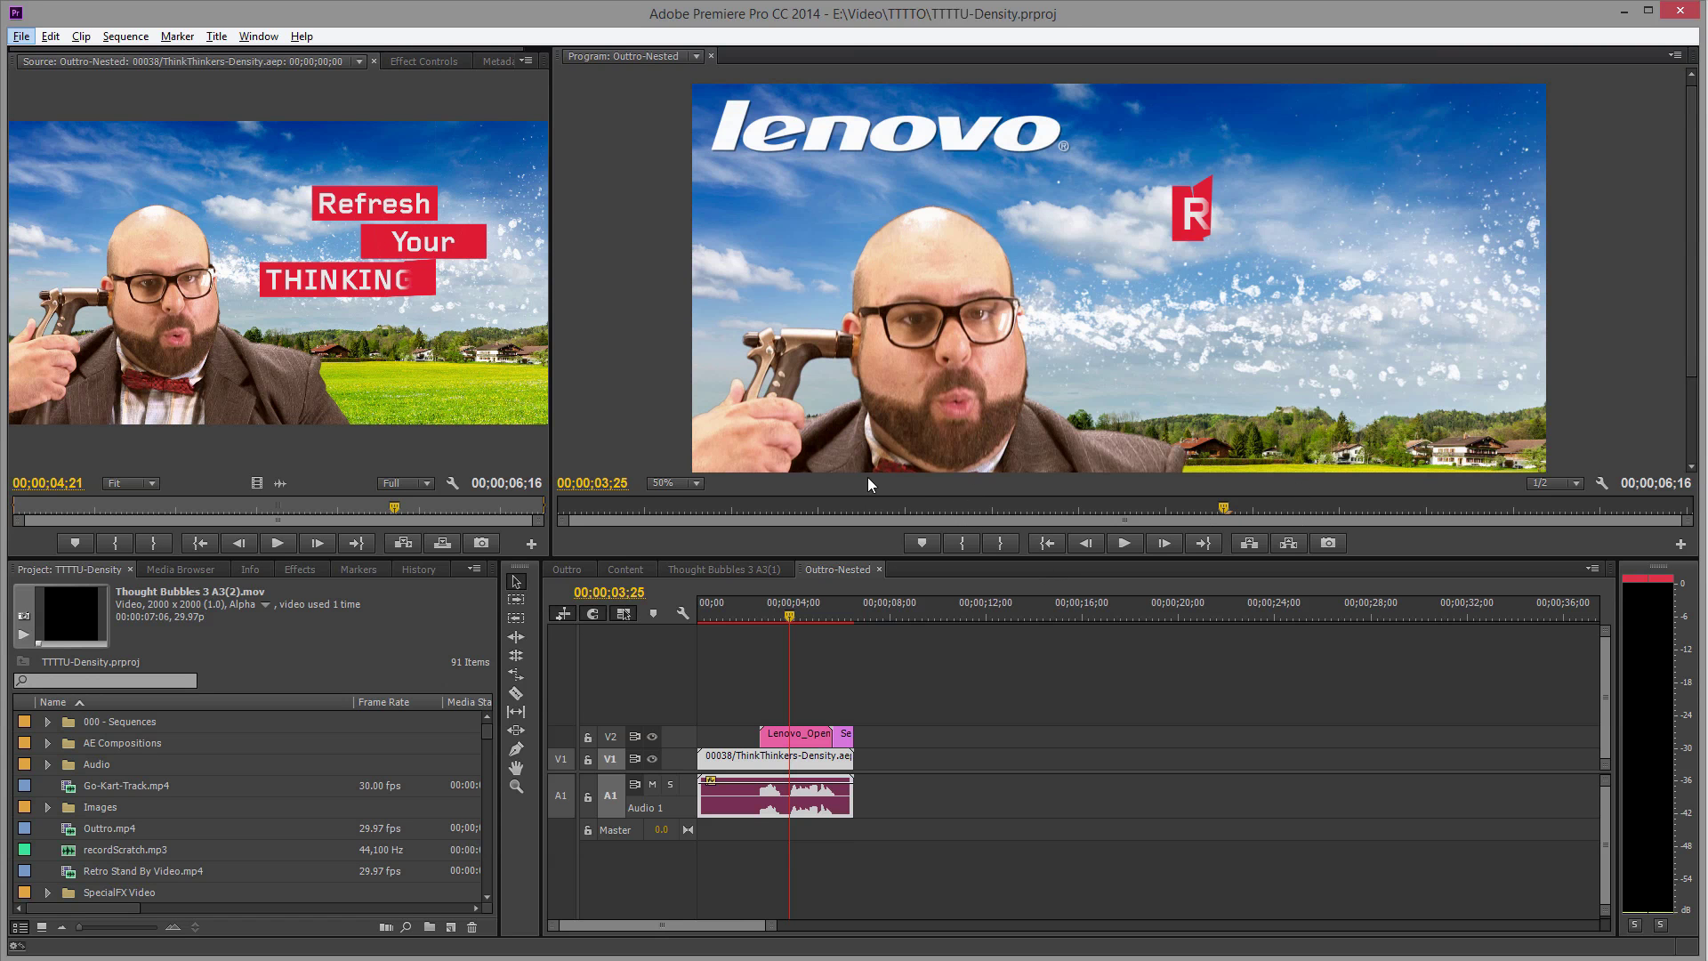
Step: Set the Program monitor to 100% and pan up to the Lenovo logo and title blocks
click(677, 485)
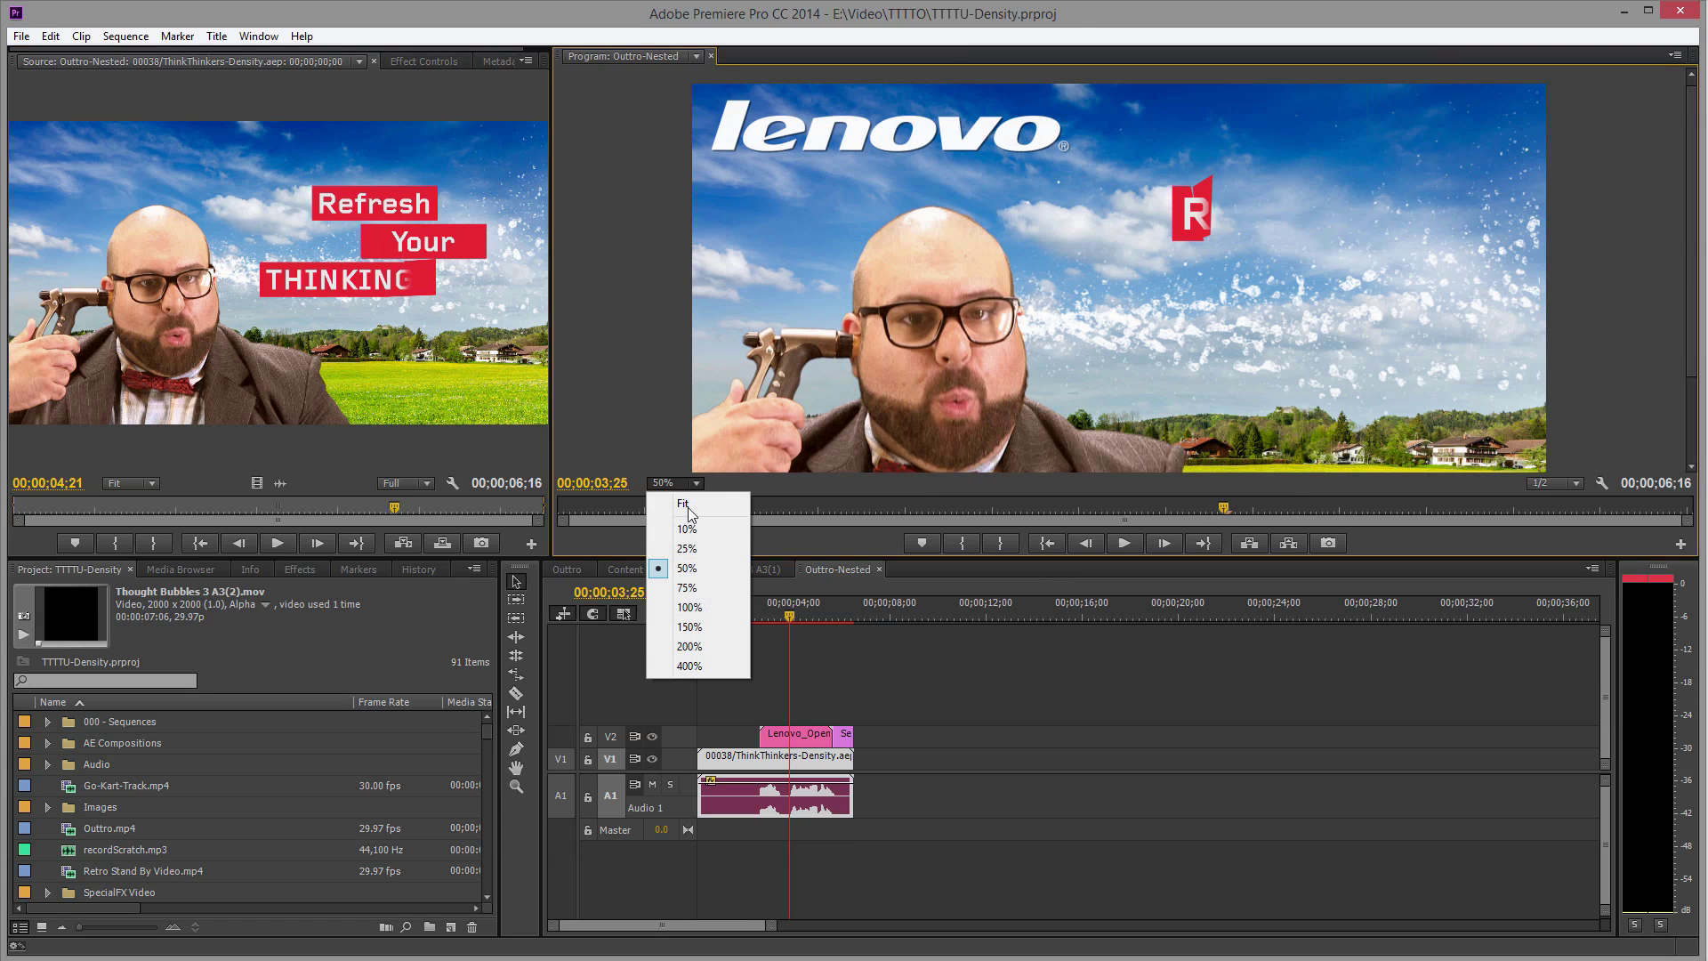
click(710, 612)
drag(1695, 315, 1694, 214)
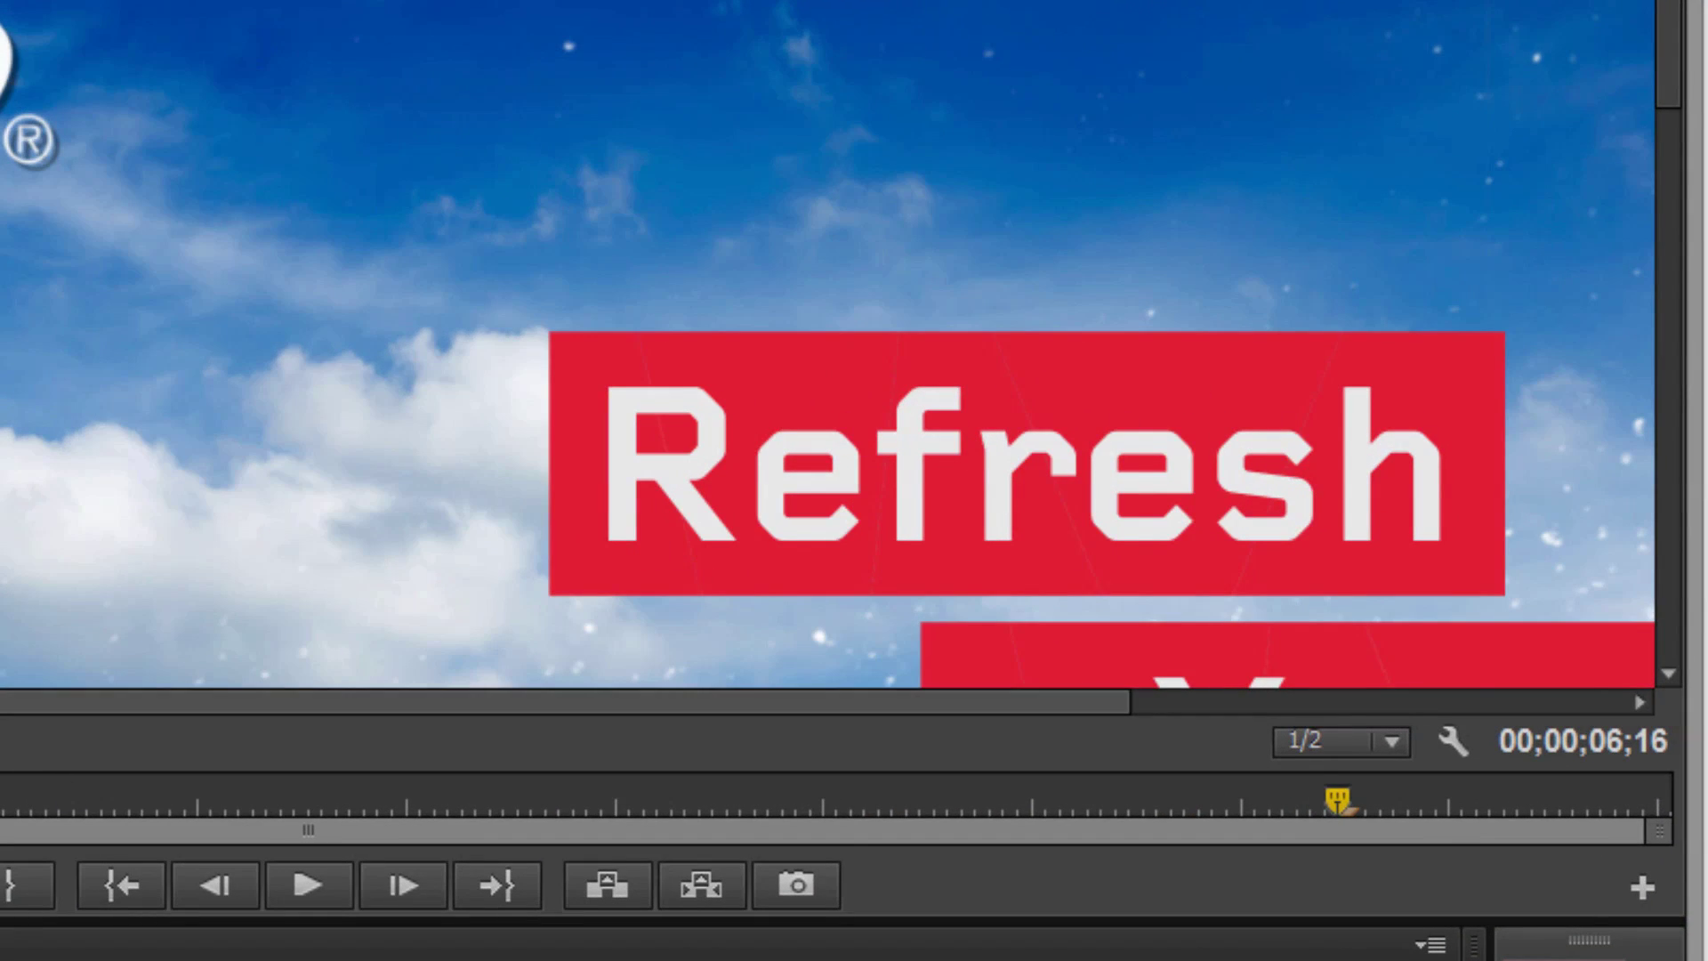
scroll(854, 348, right, 5)
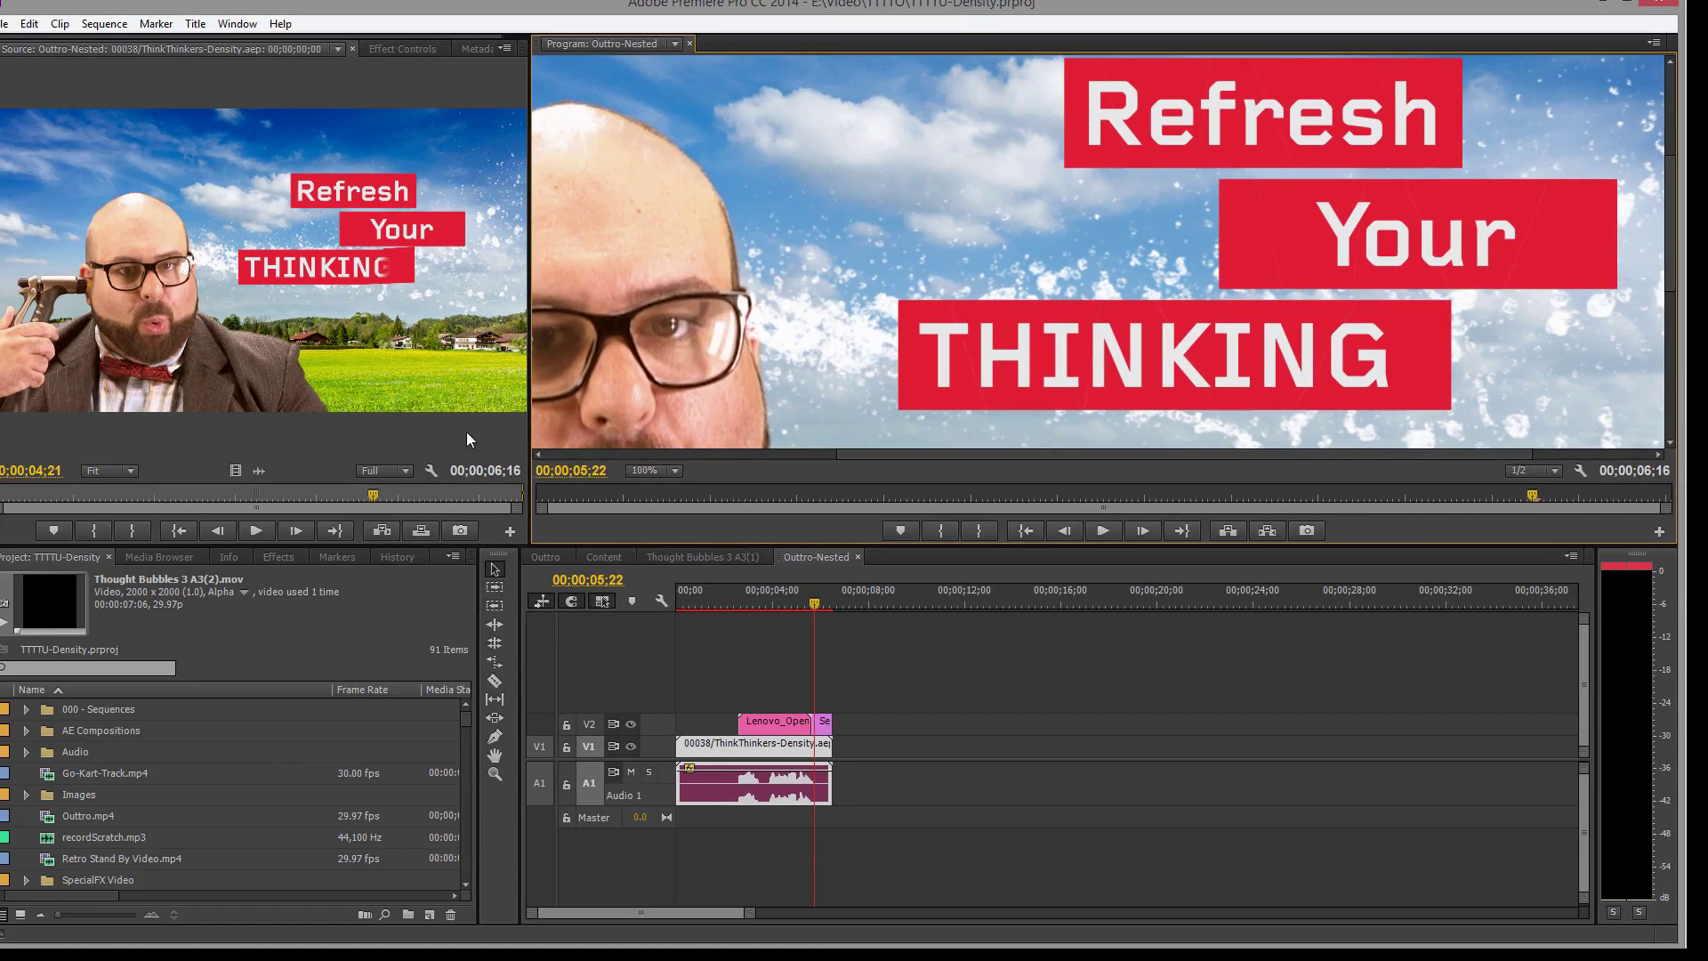
Step: Back in After Effects, scrub to an early fold frame and zoom out to recentre the comp
key(alt+Tab)
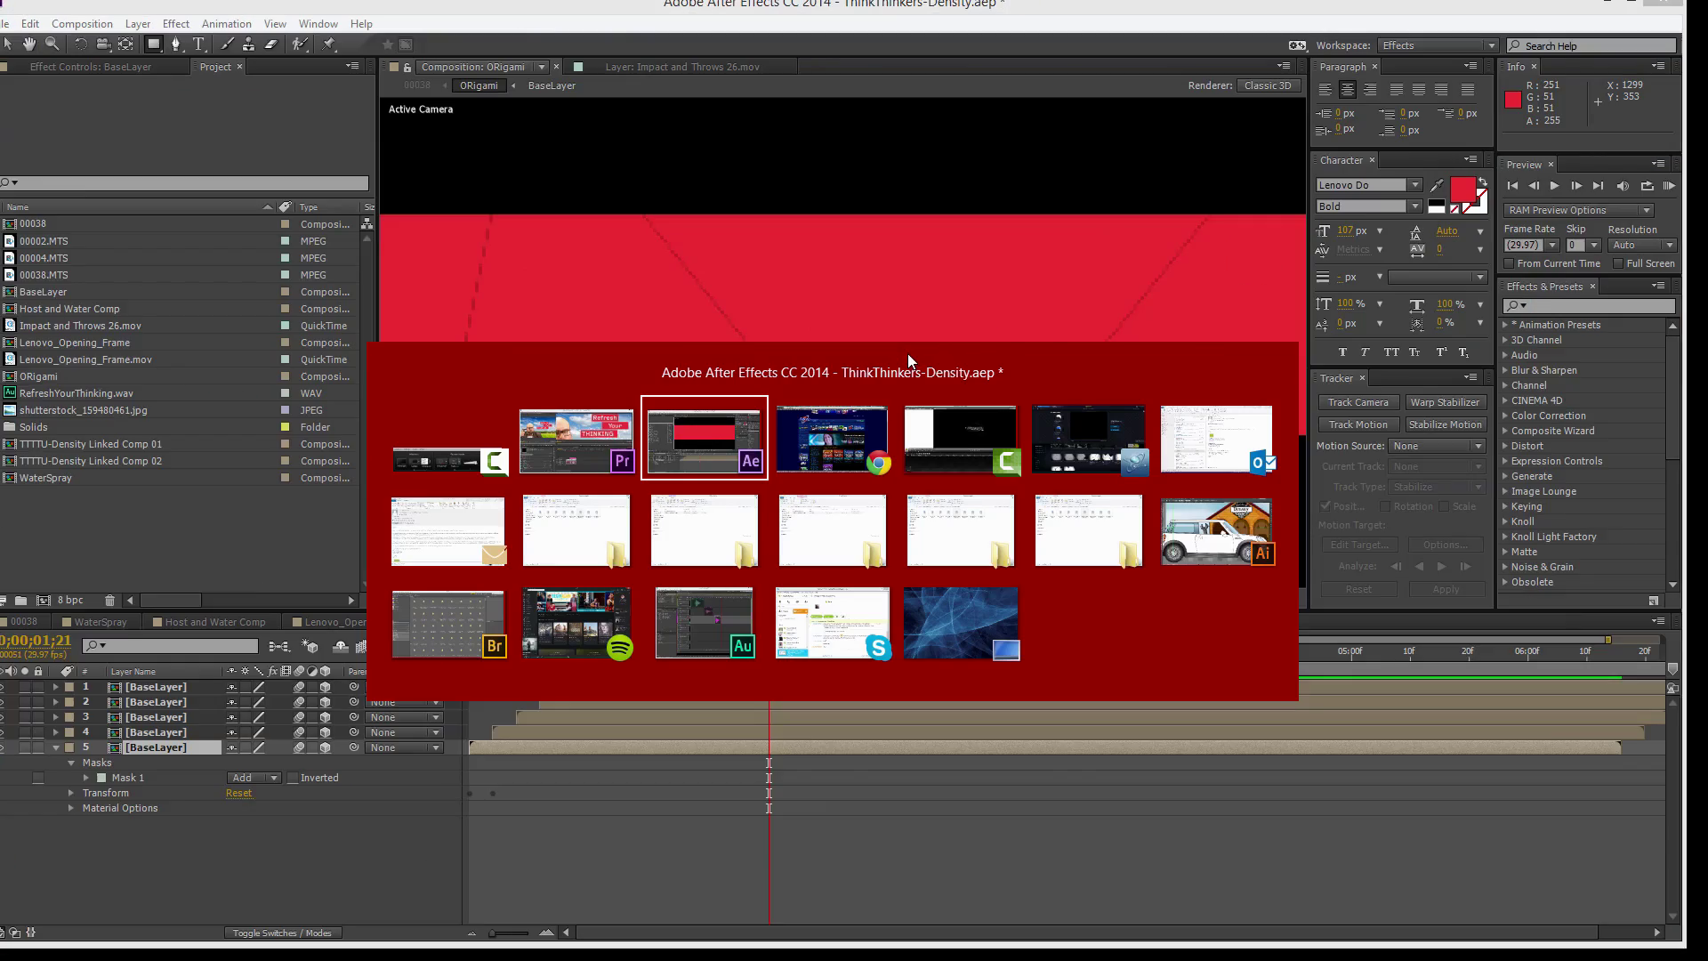
click(697, 431)
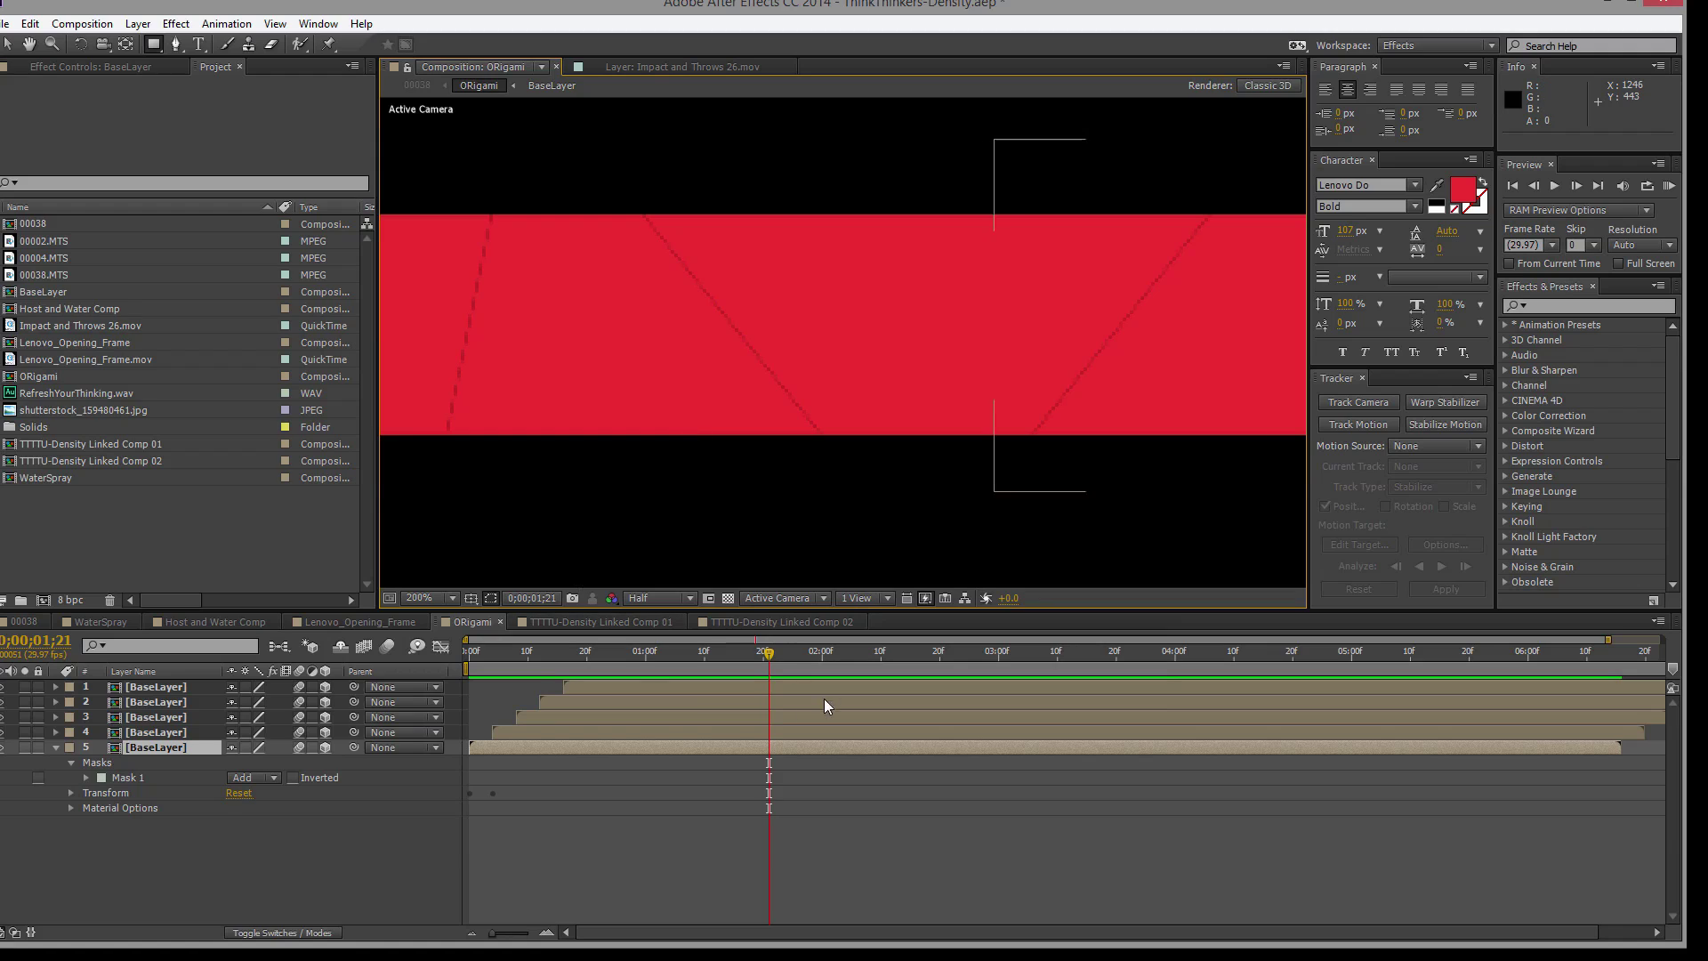
drag(579, 654, 569, 654)
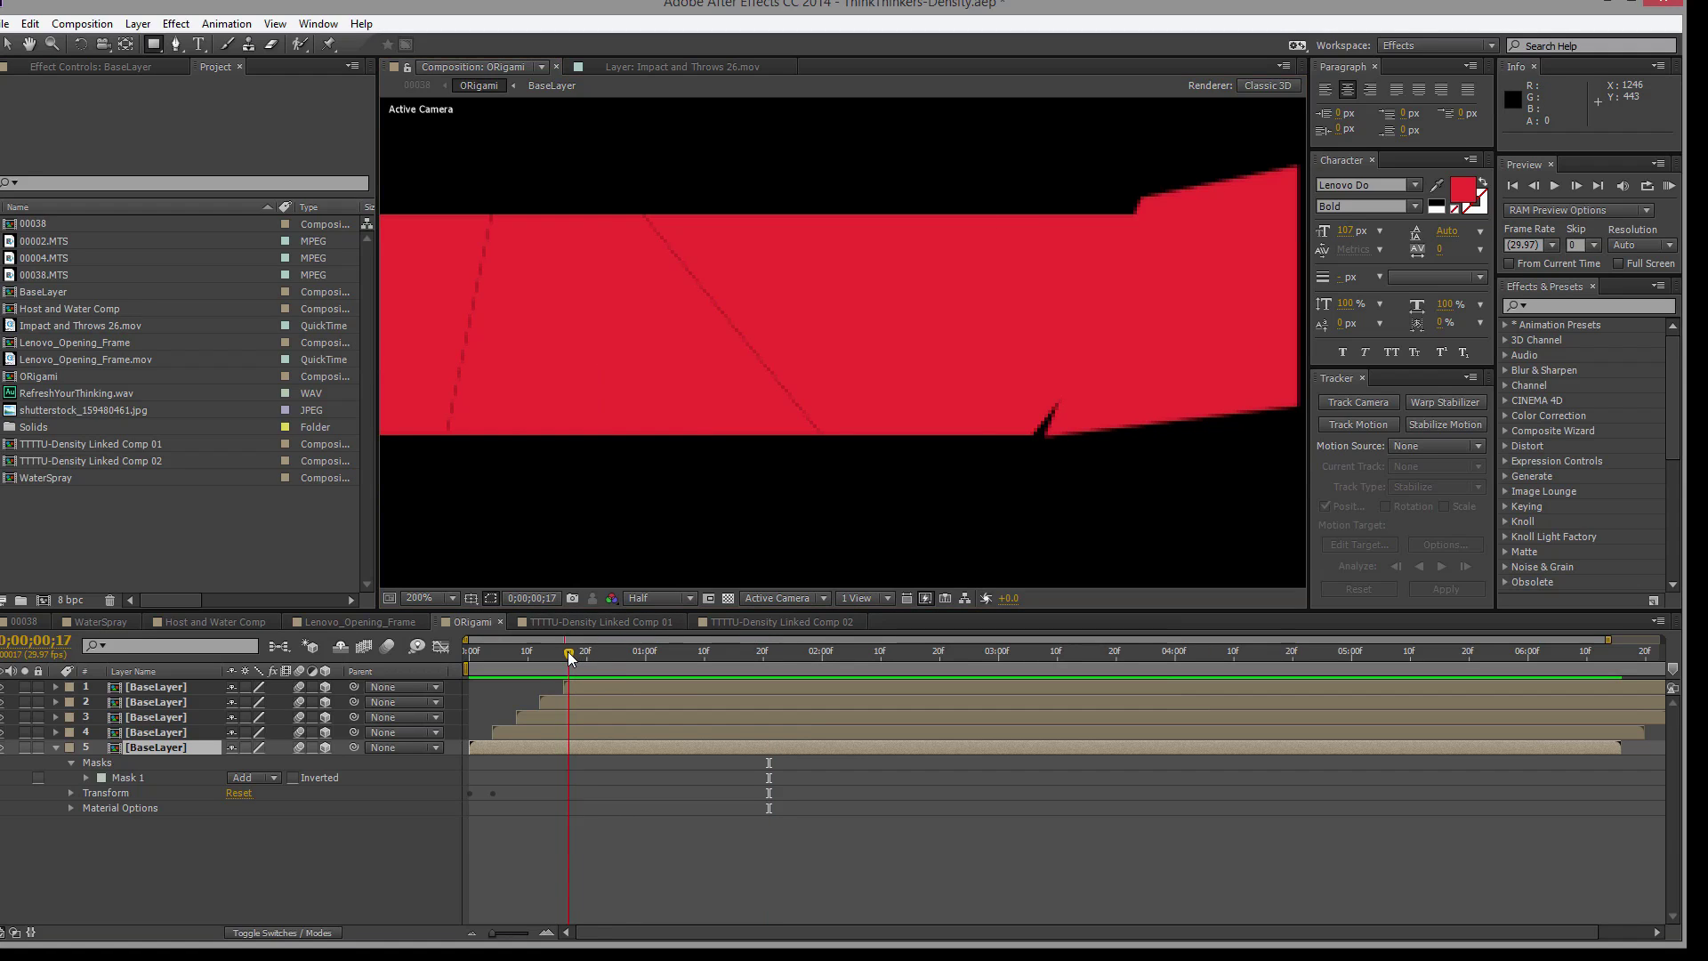
key(comma)
key(comma)
key(comma)
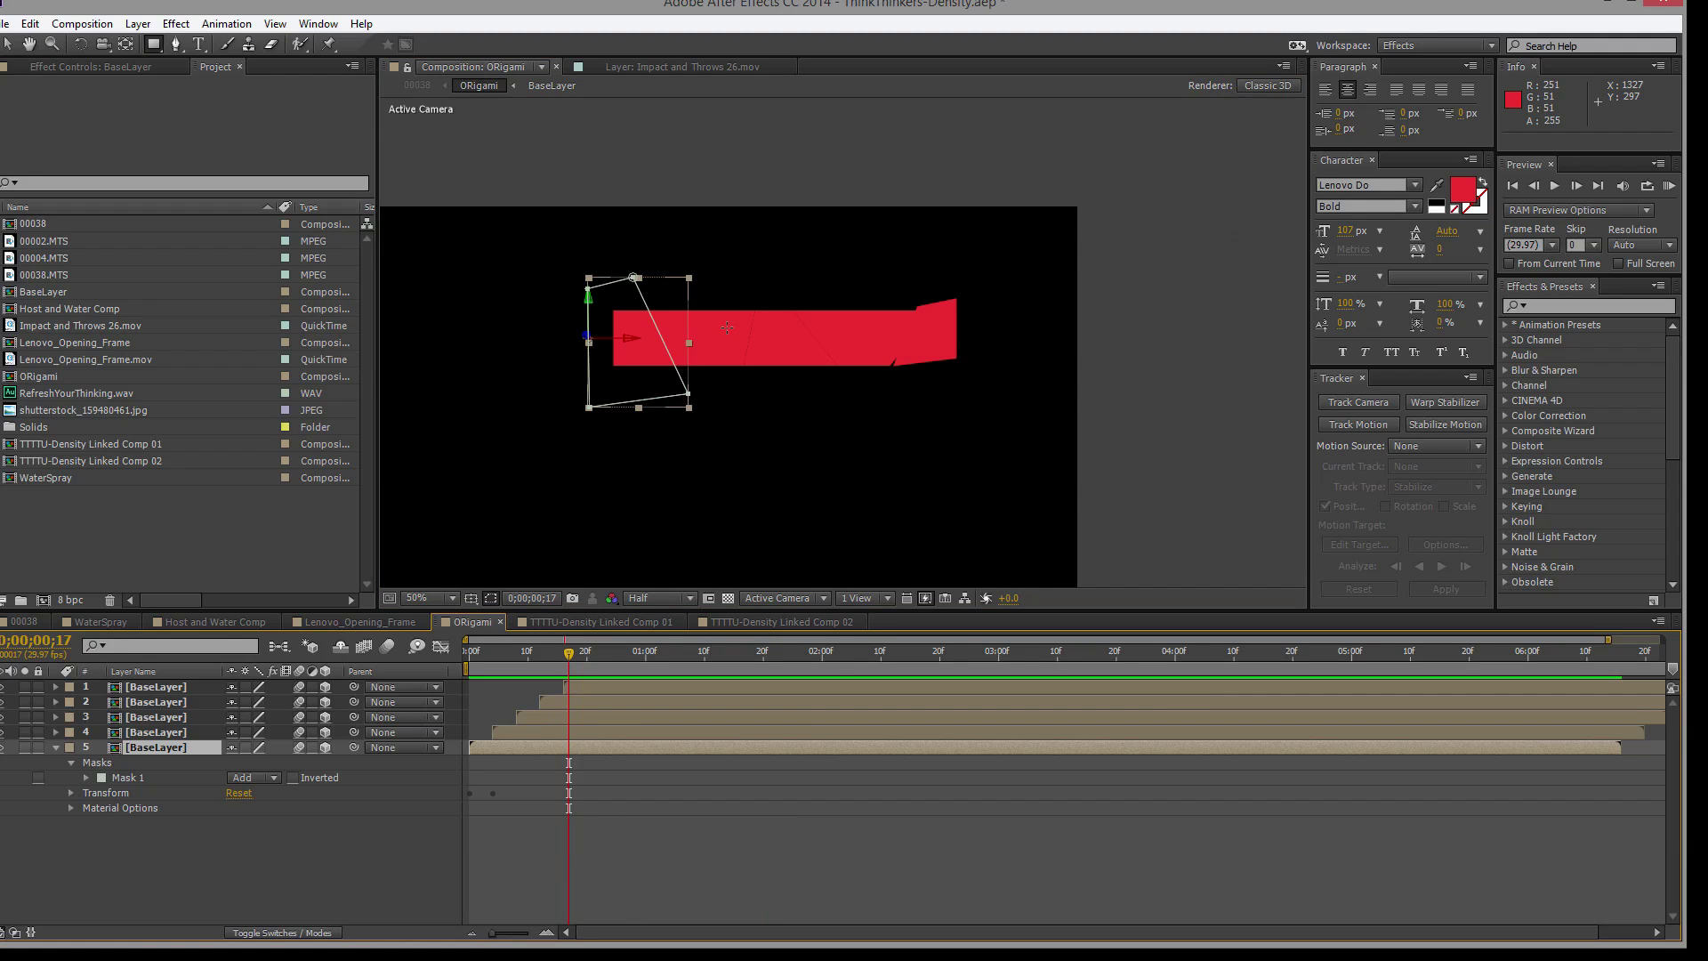
mouse_move(674, 387)
mouse_down()
mouse_move(906, 276)
mouse_move(832, 293)
mouse_up()
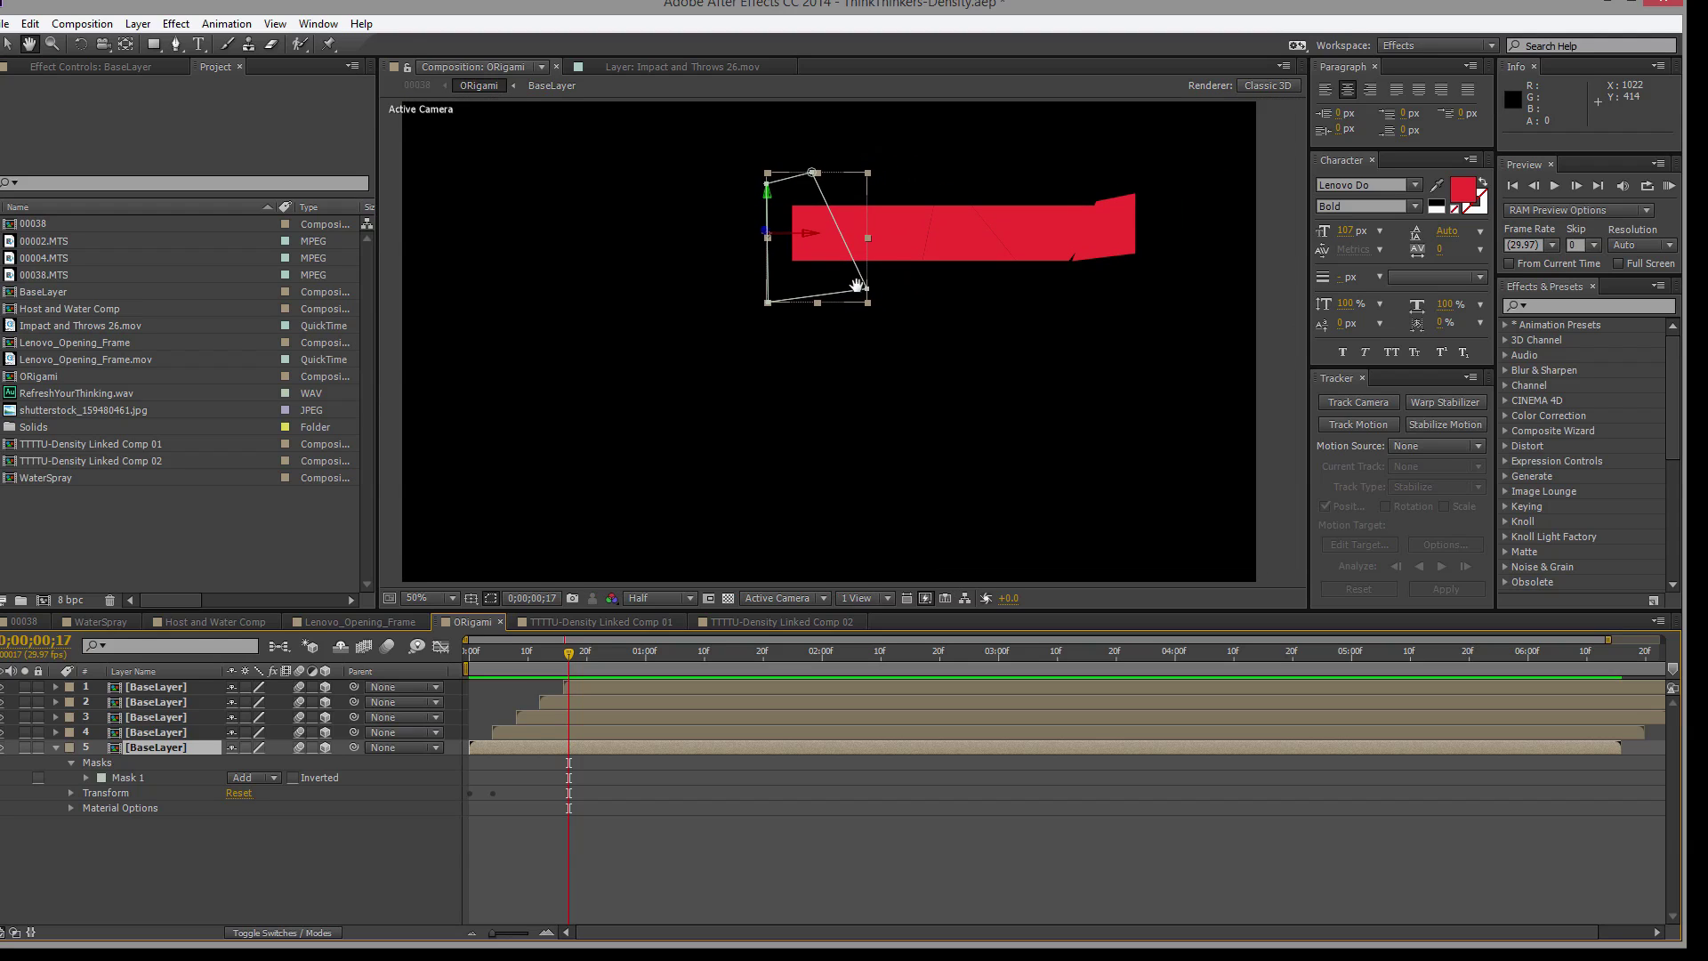
Step: Deselect the bottom base layer and start a new empty project from the File menu
click(336, 886)
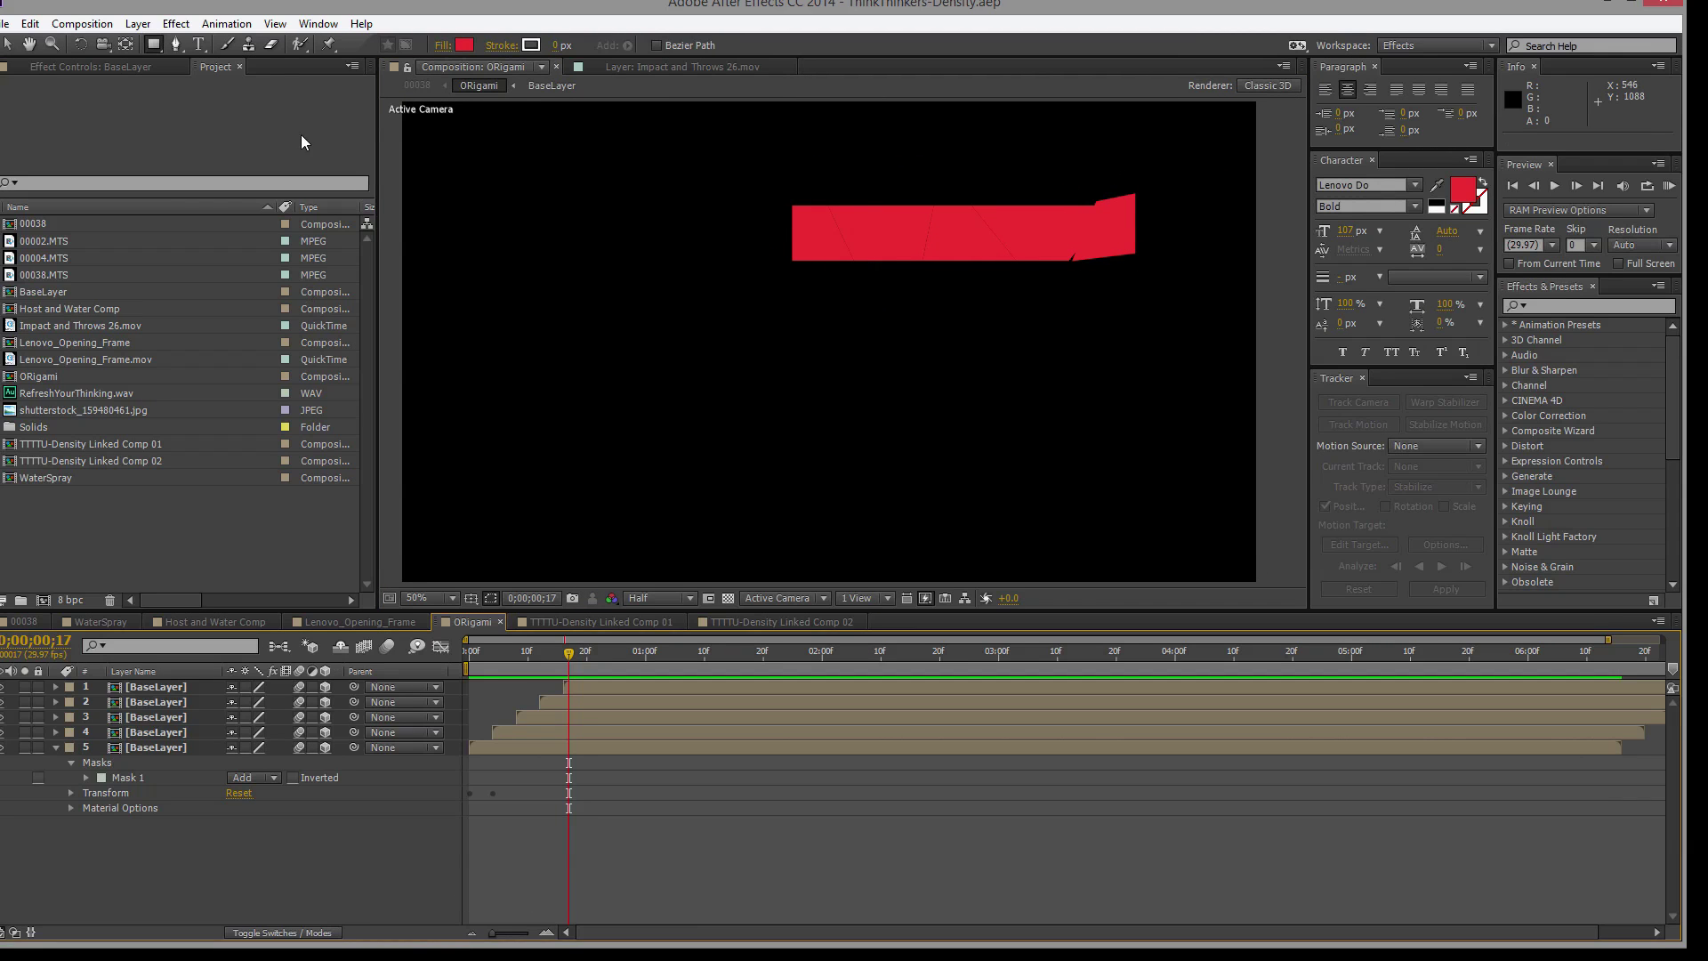
click(6, 24)
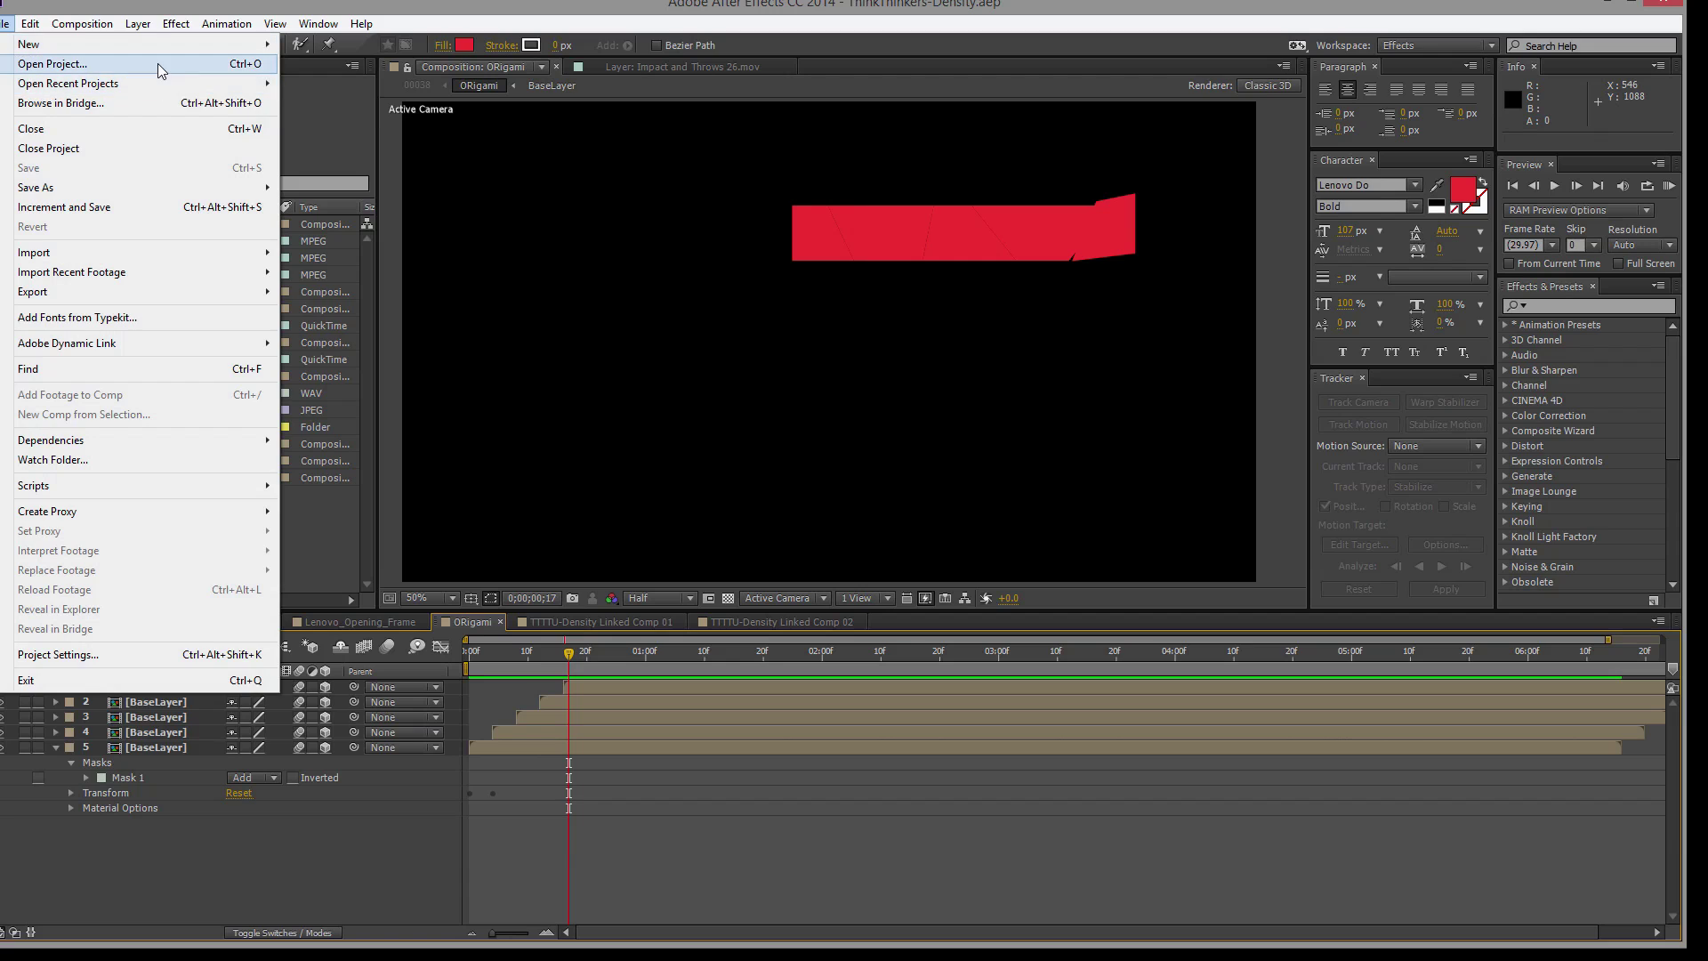
mouse_move(54, 45)
click(335, 45)
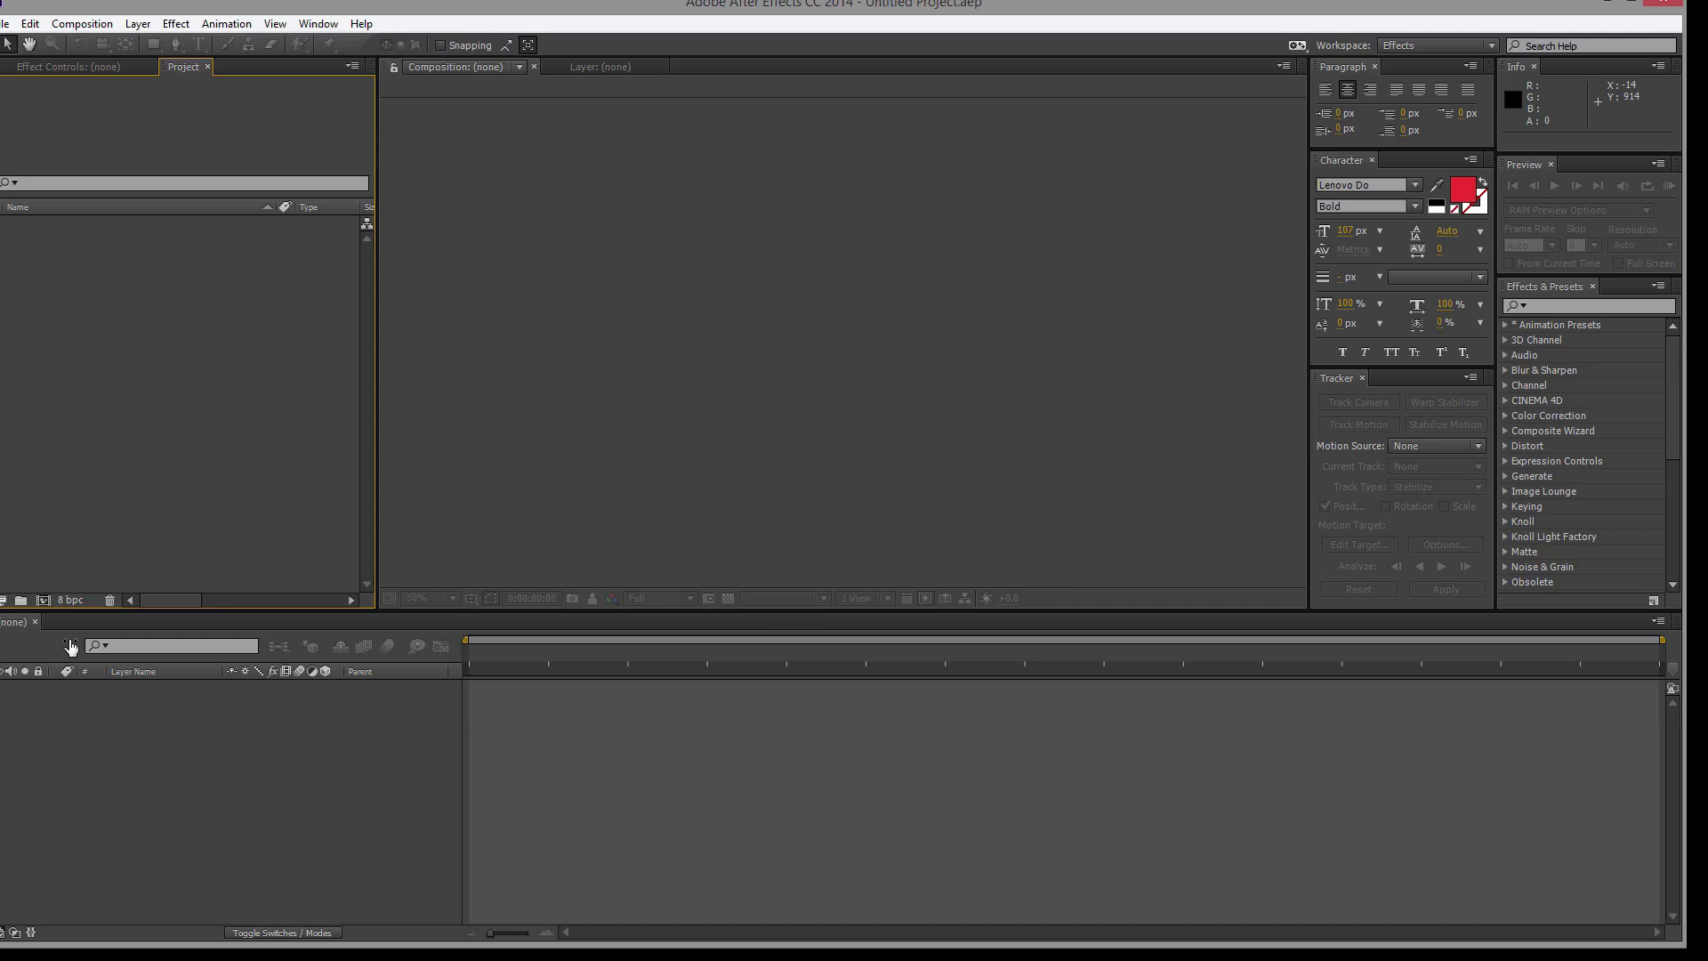
Step: Create the 1920×1080 'Base Layer' composition with background colour 000000
click(42, 601)
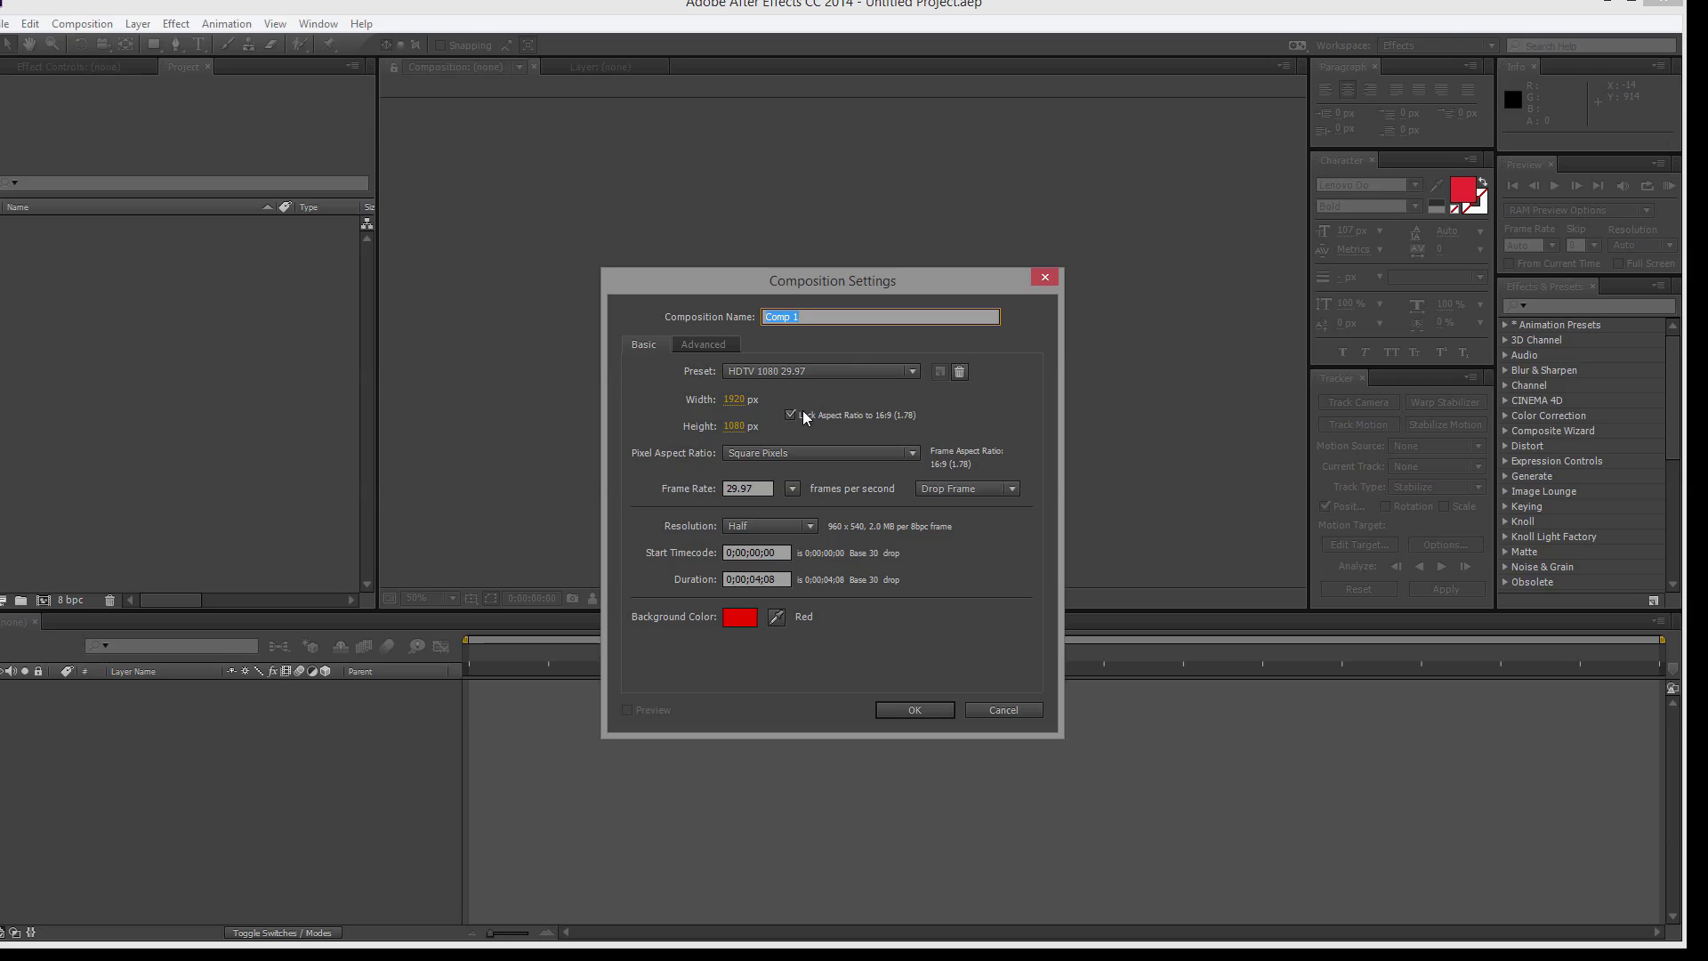
text(BAZ)
text(Layer)
click(750, 624)
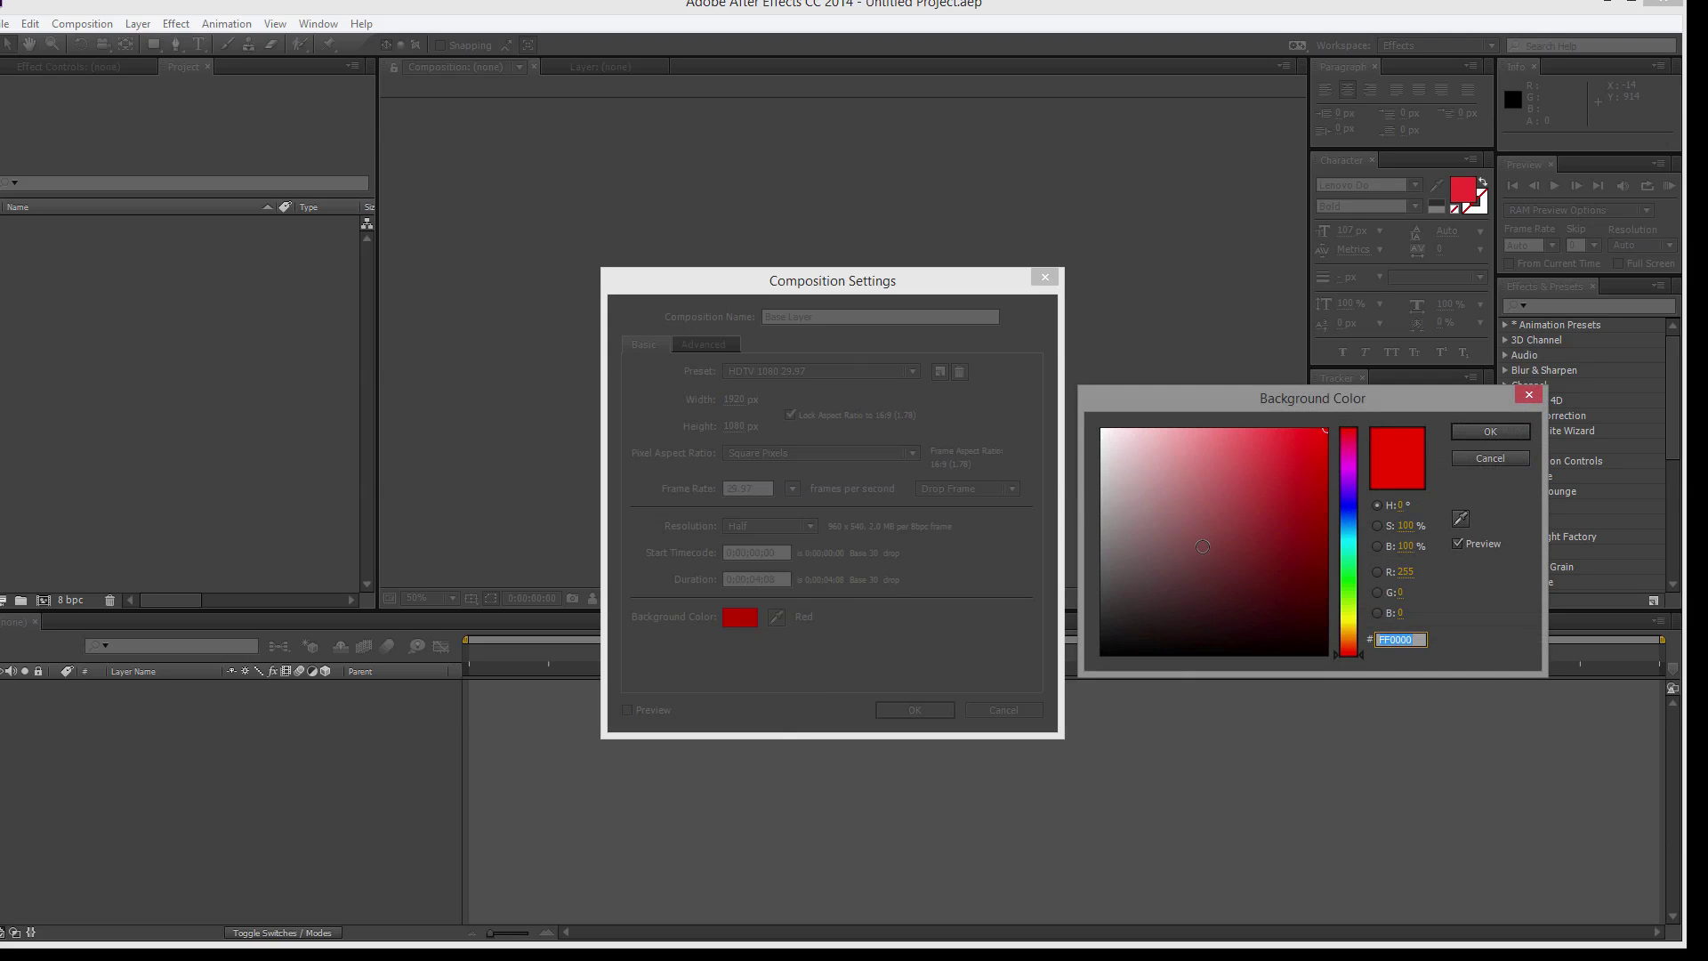
drag(1200, 561, 1083, 670)
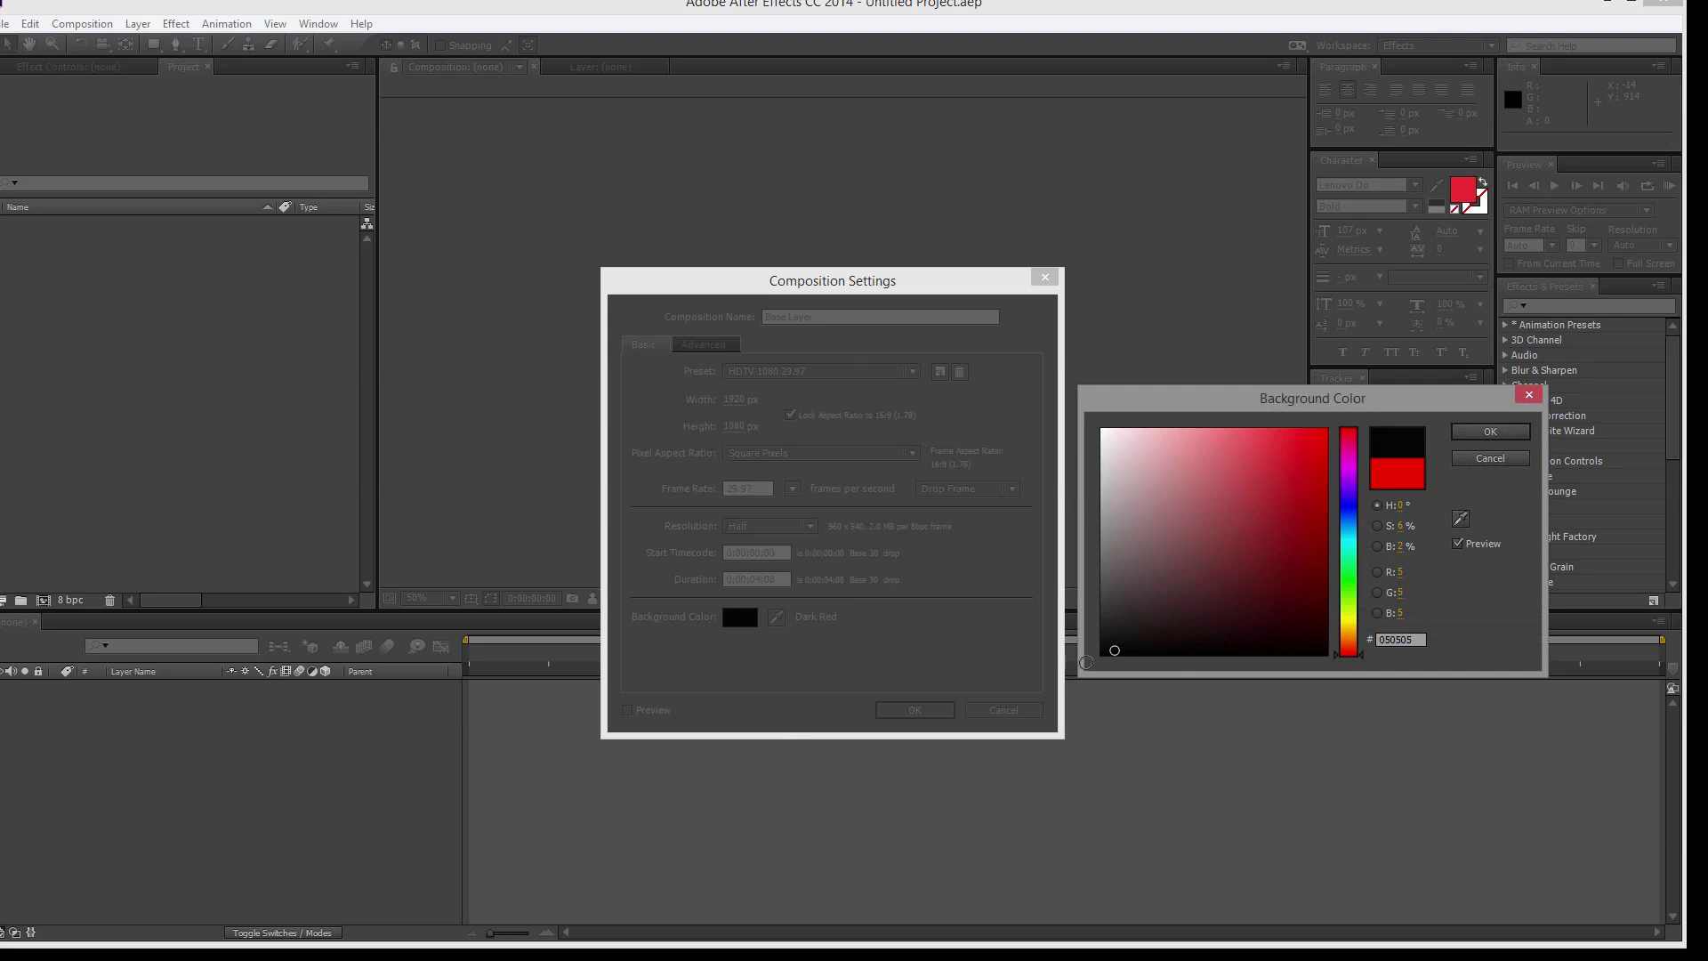
click(1490, 431)
click(911, 708)
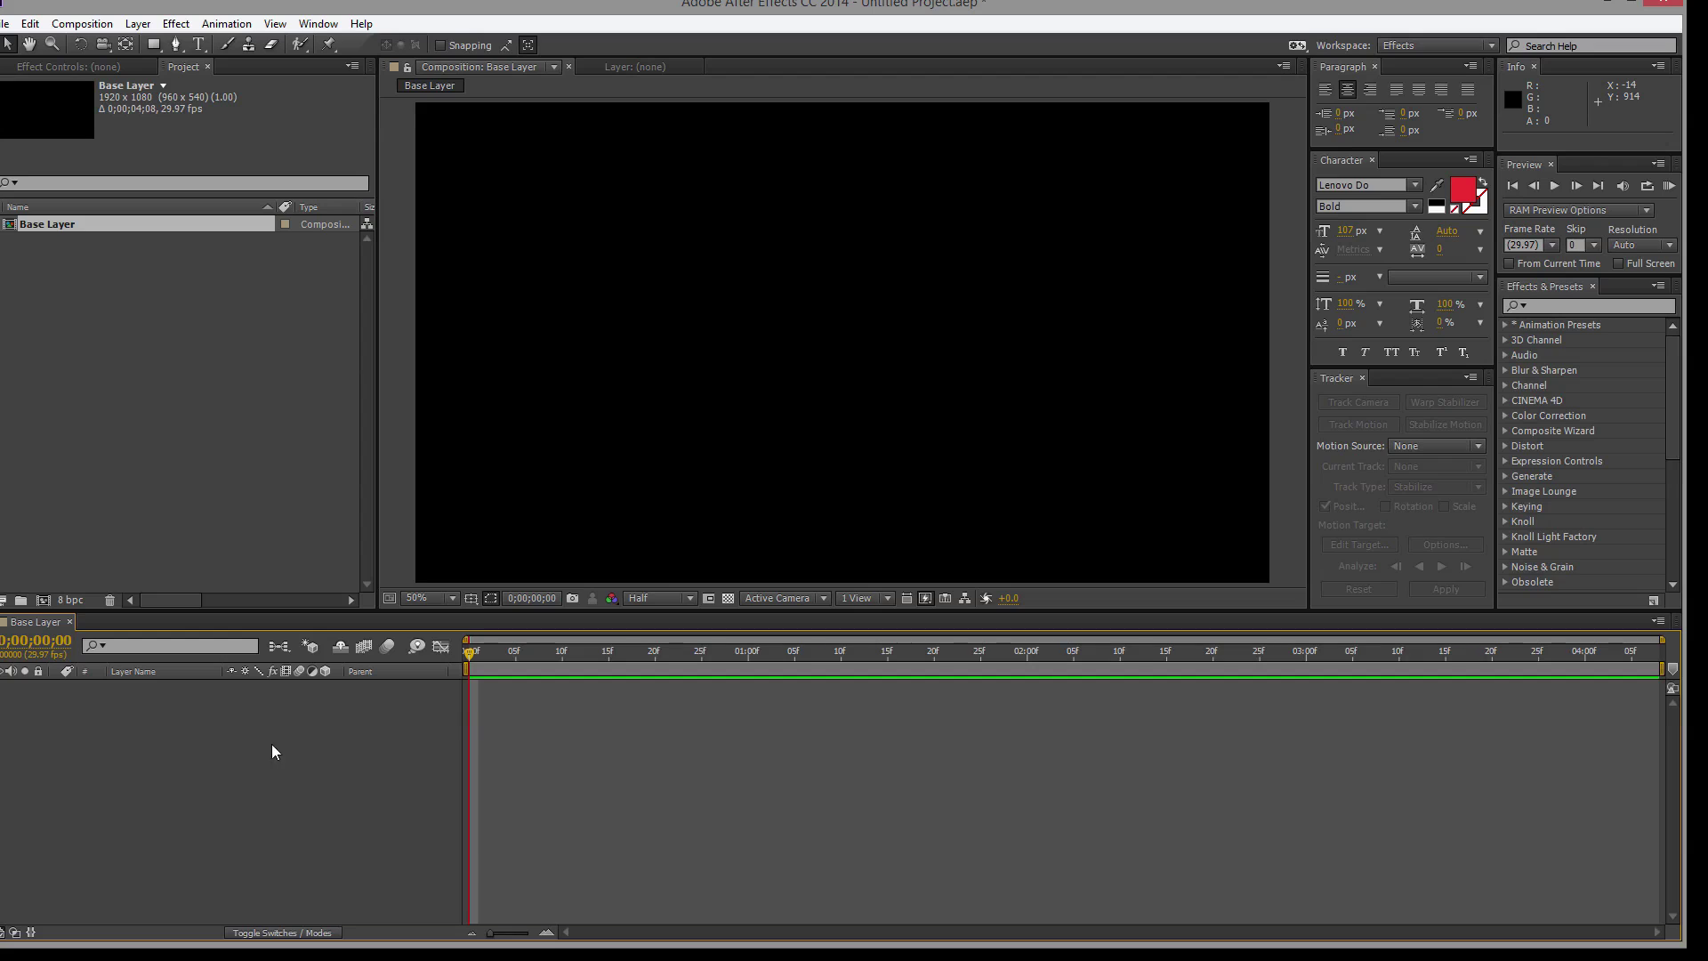
Step: Draw a wide red rectangle, centre it in the comp, and select Shape Layer 1
click(153, 45)
drag(531, 230, 1058, 303)
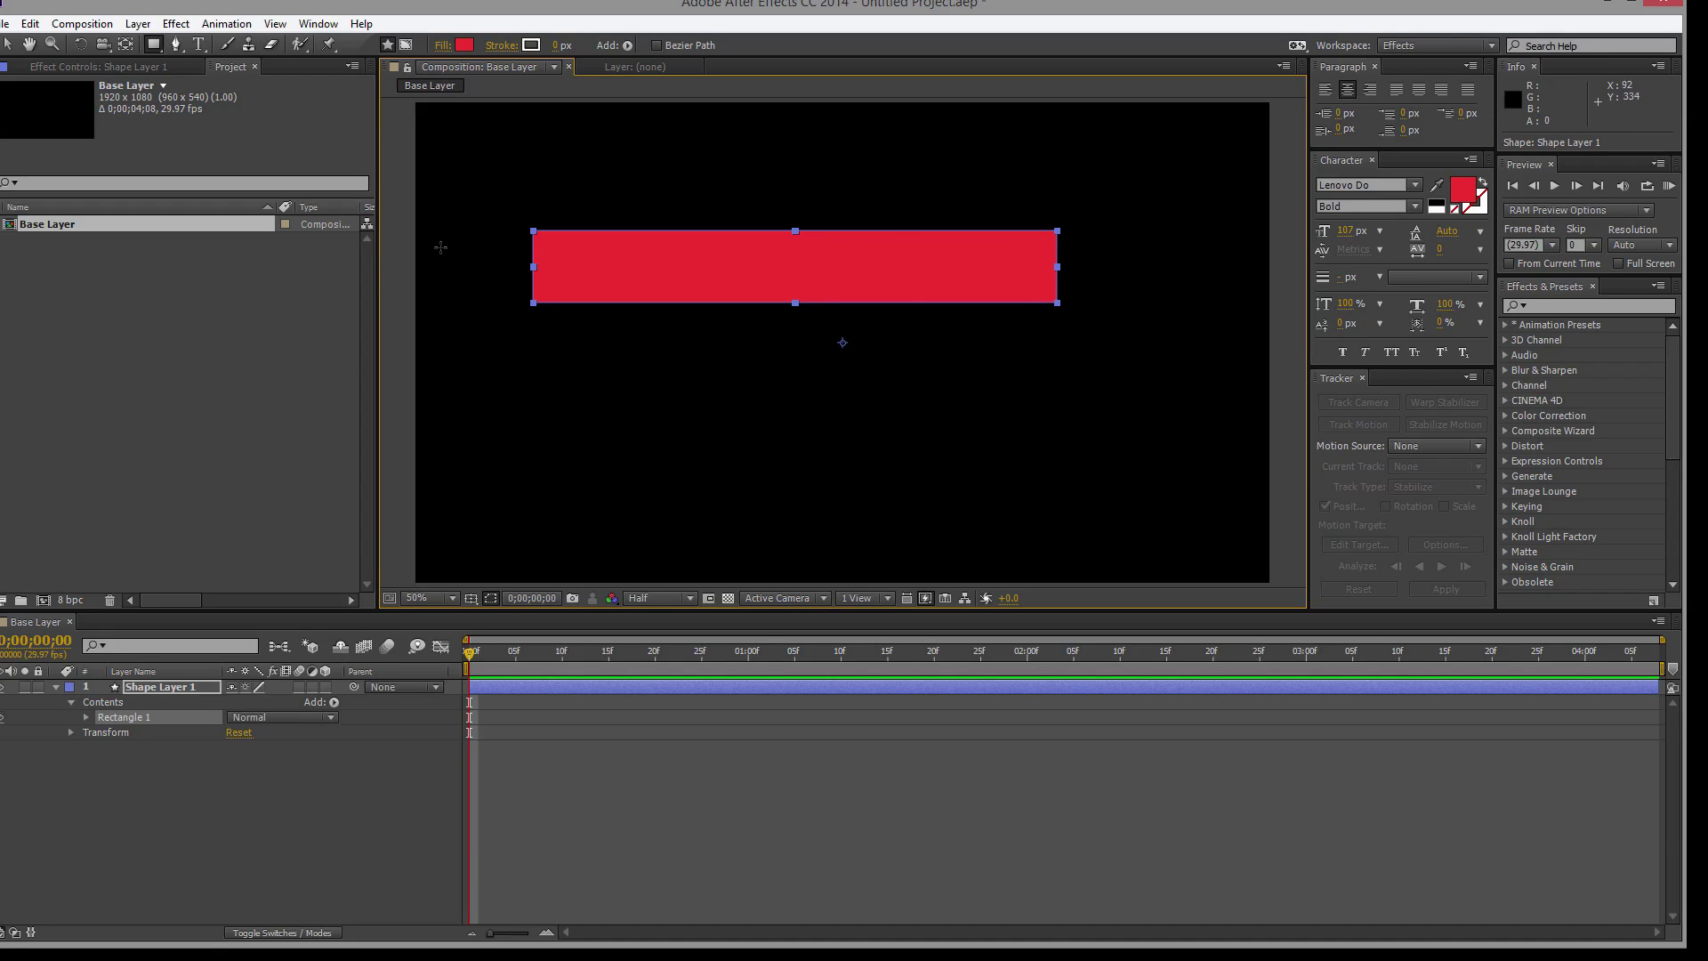
click(8, 45)
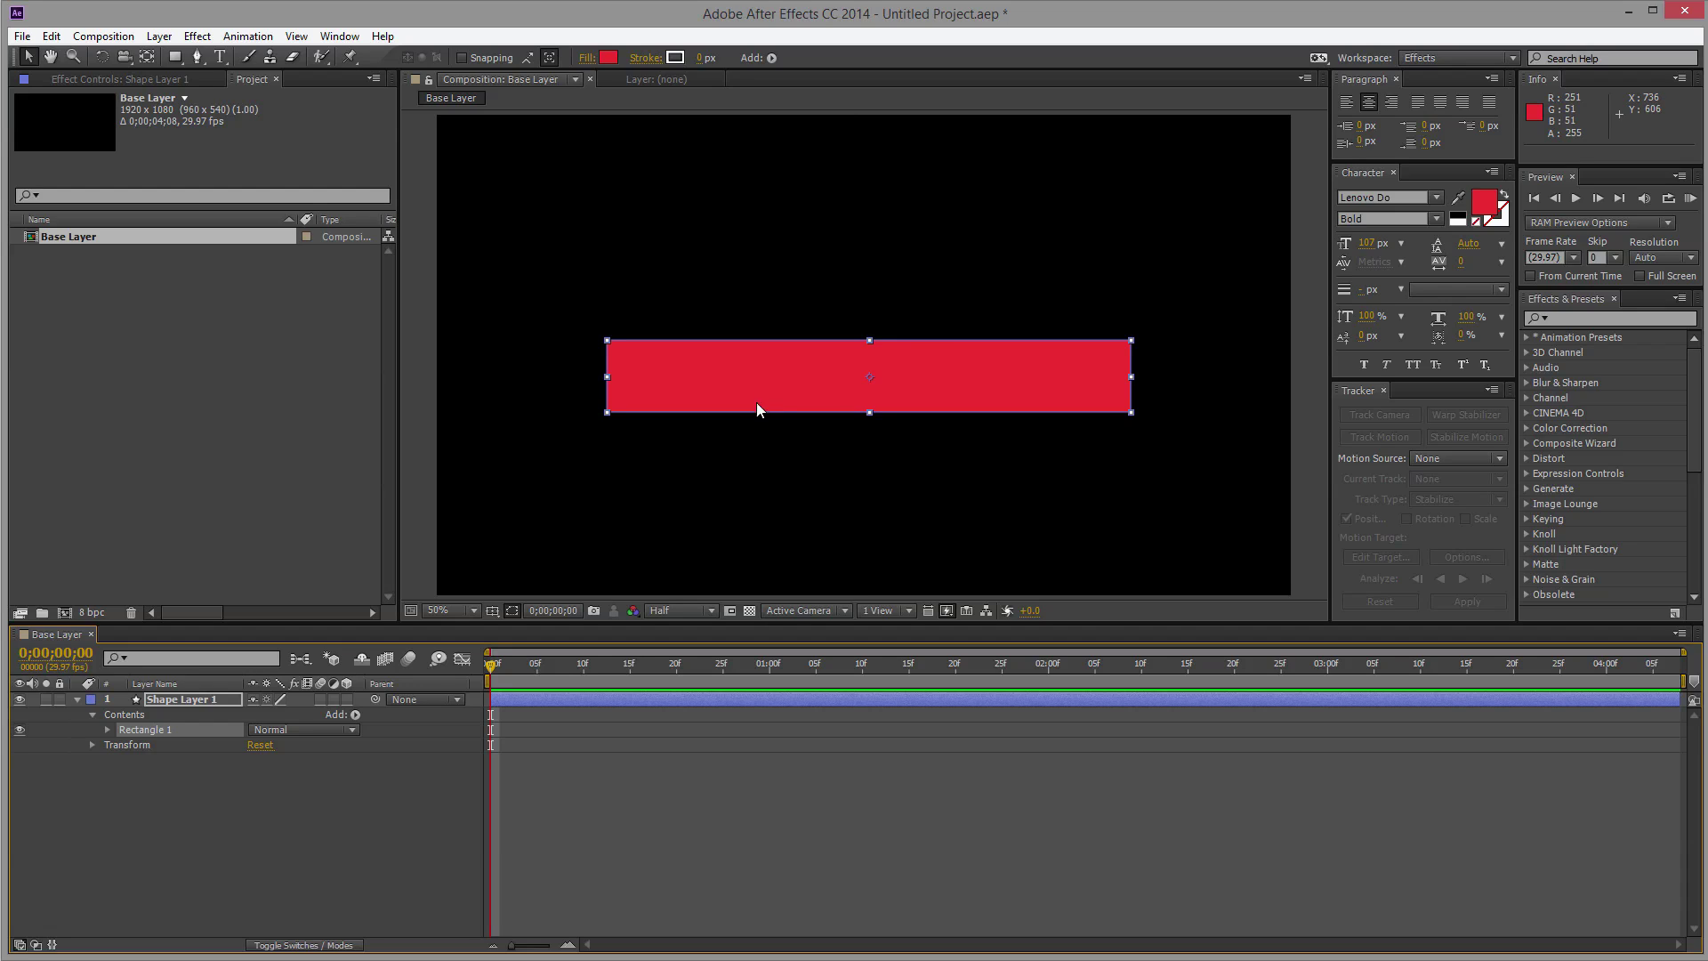
click(601, 698)
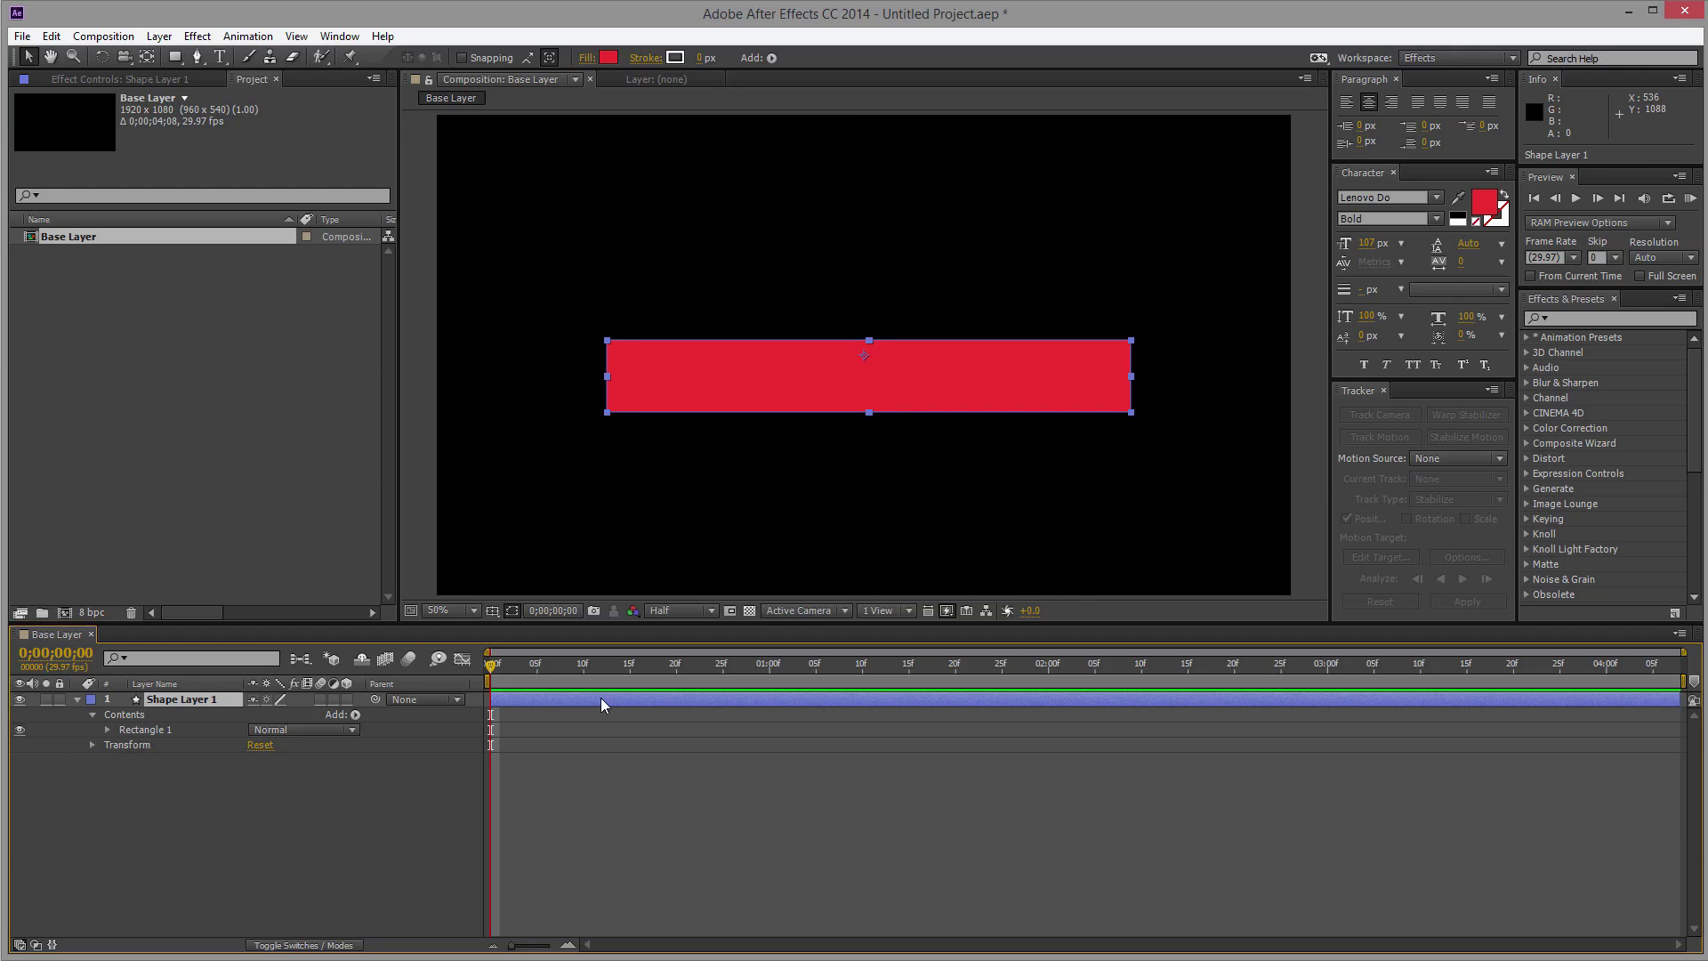
Step: Pre-compose the shape layer as 'Origami-Comp' with Open New Composition unchecked
key(ctrl+shift+c)
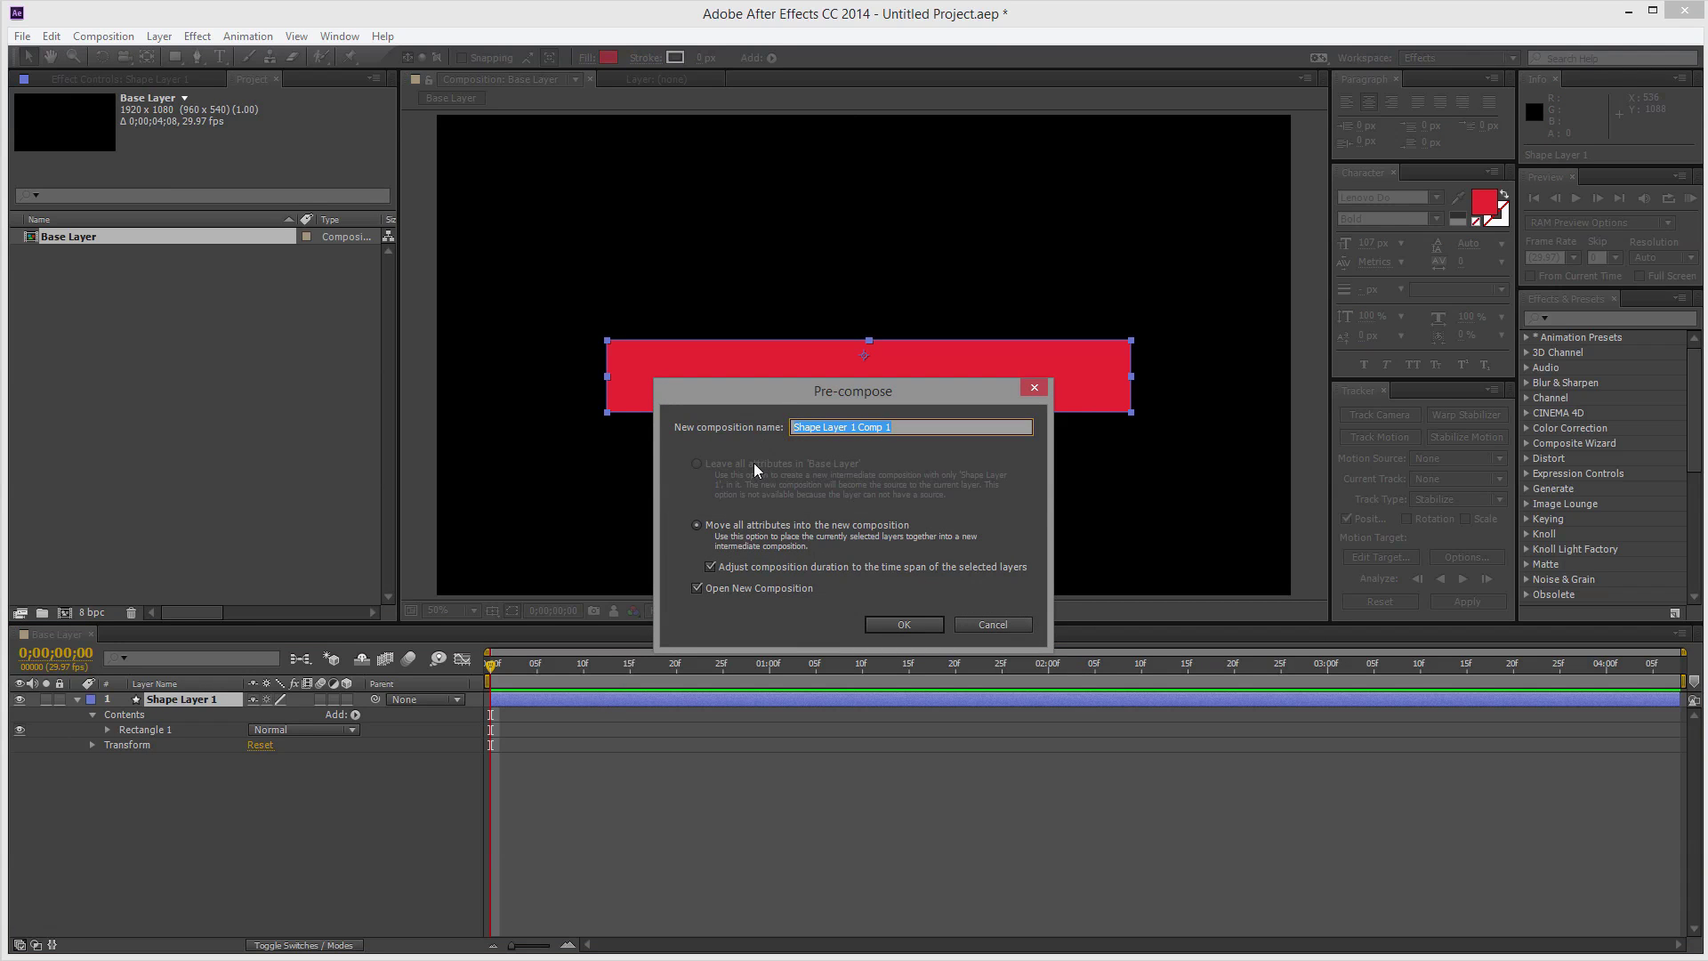
click(698, 588)
key(Tab)
text(Origami-)
text(Comp)
click(899, 629)
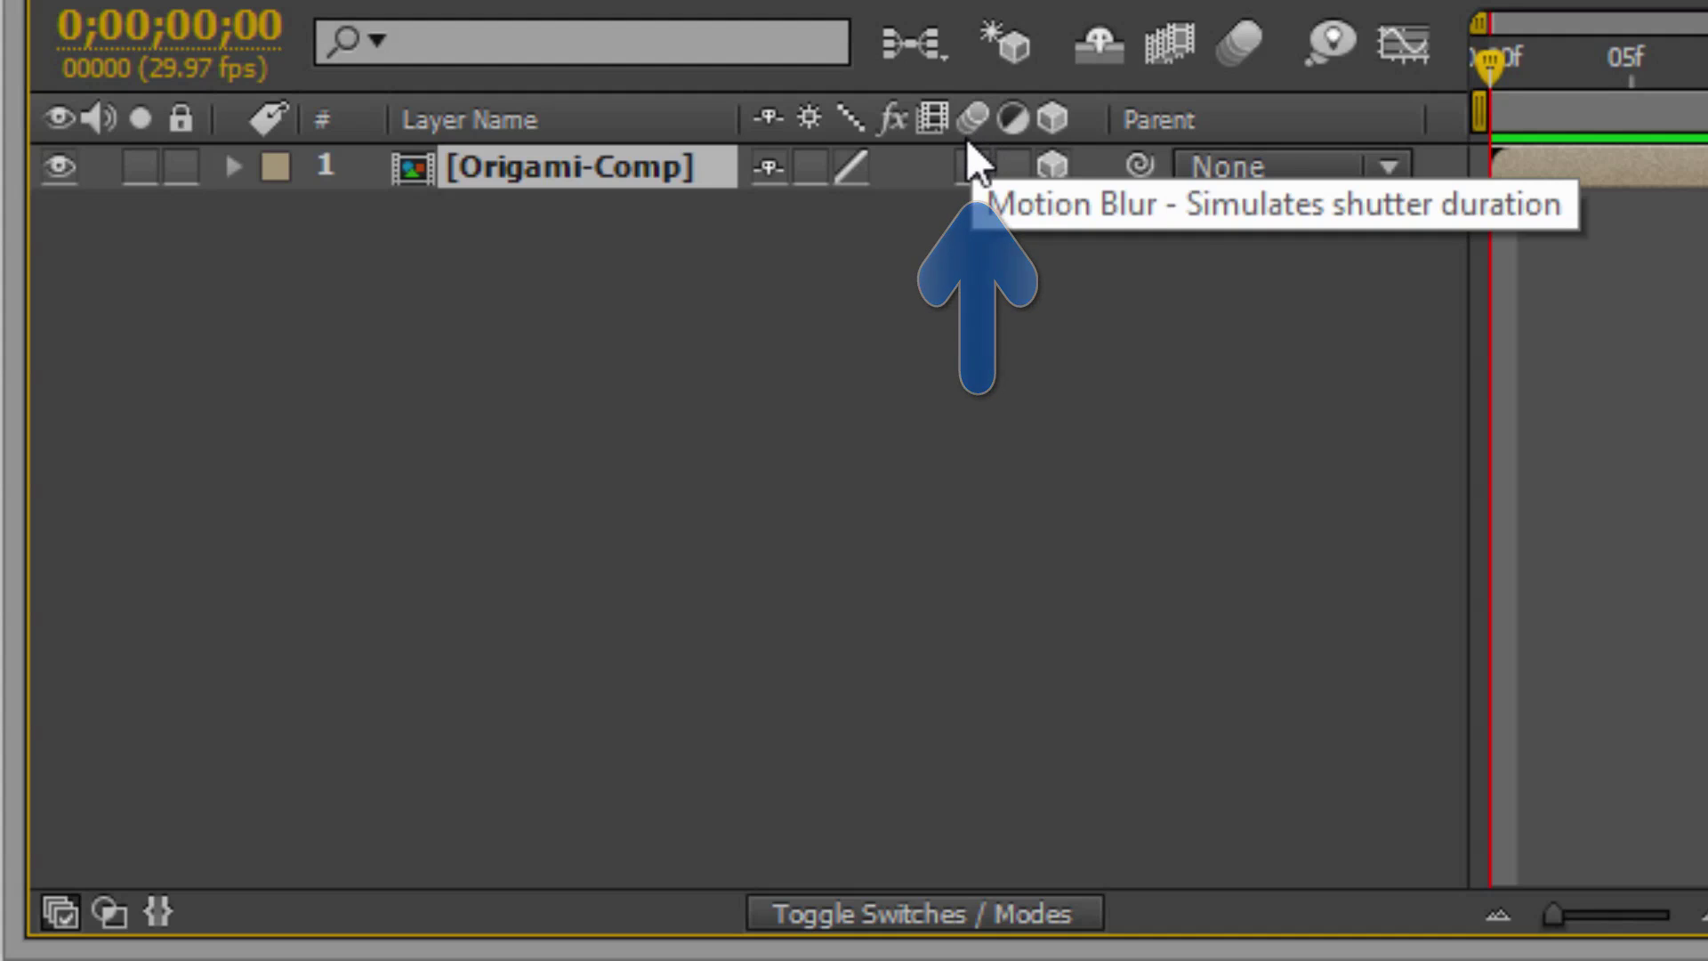
Step: Turn on the motion blur switch for the Origami-Comp layer
click(972, 172)
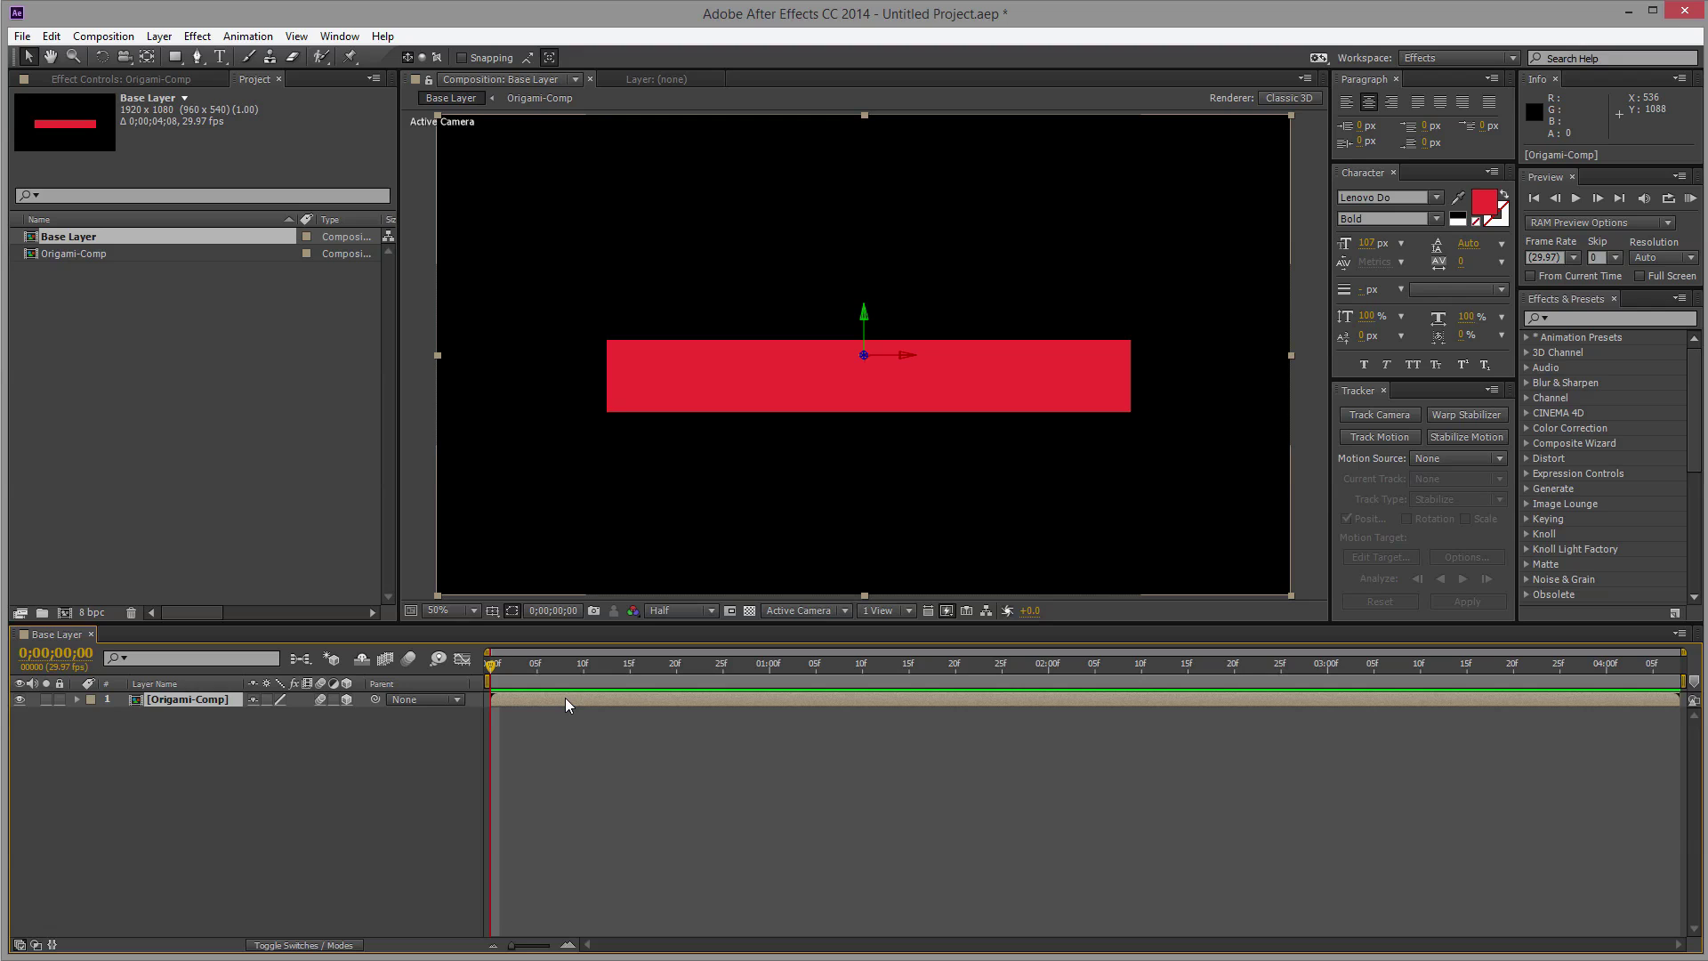
Step: Add a new mask to the Origami-Comp layer via Layer > Mask and pick the Pen tool
click(150, 38)
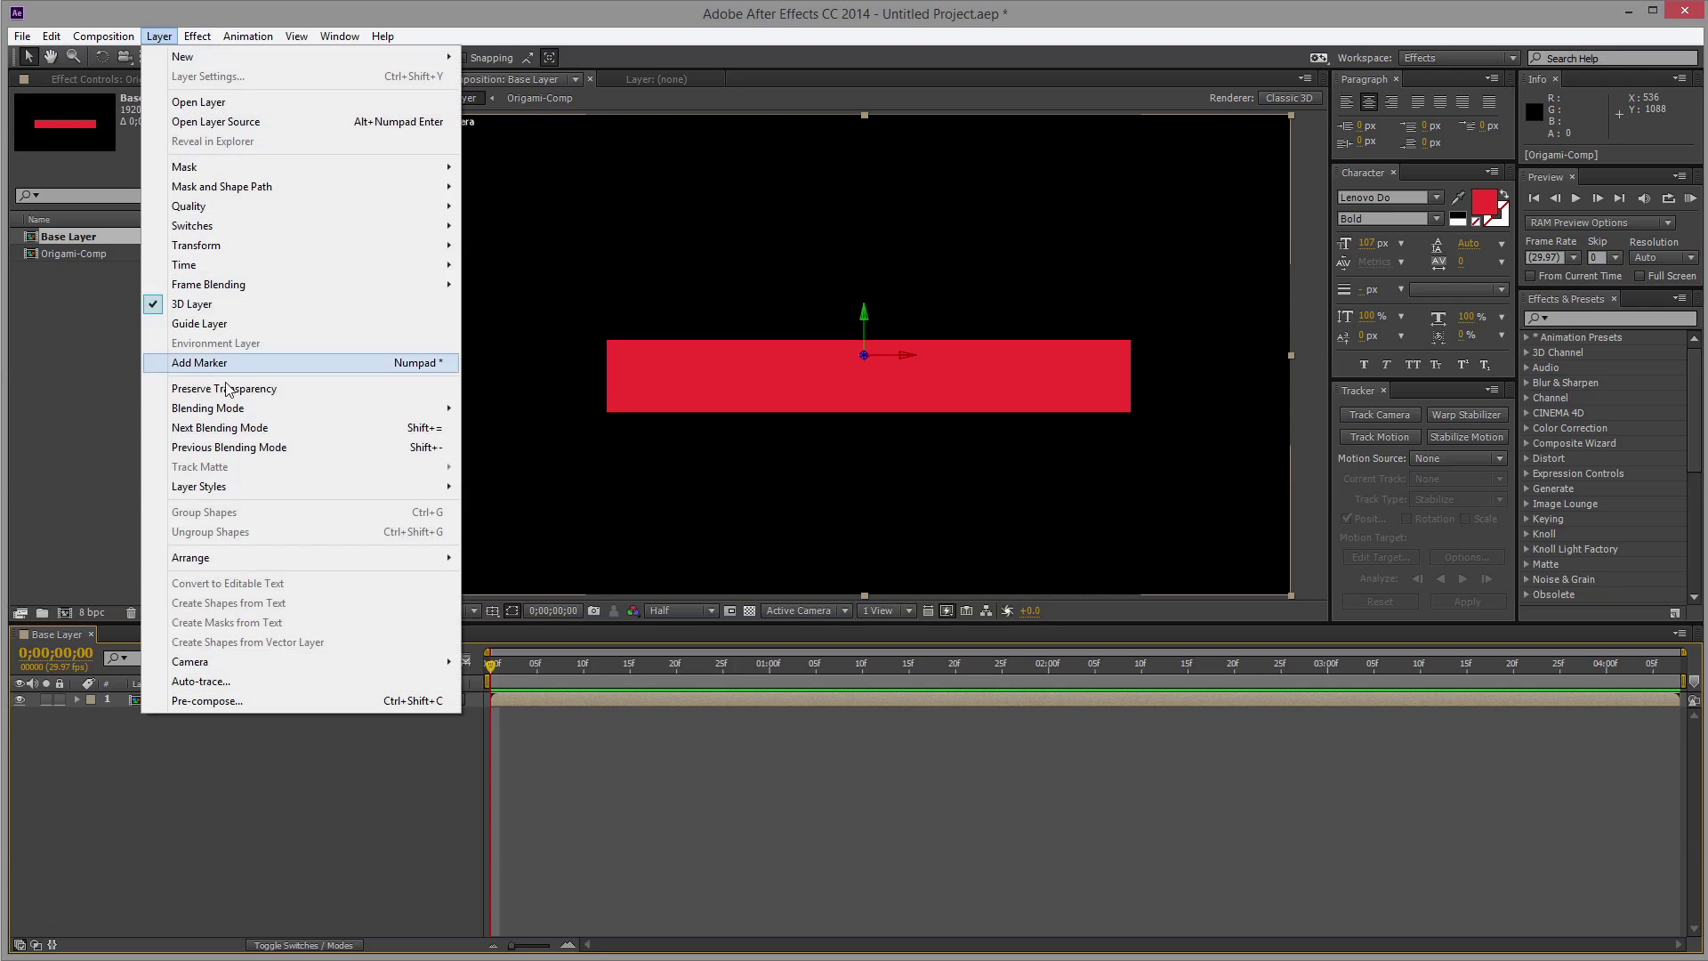
mouse_move(184, 167)
click(552, 166)
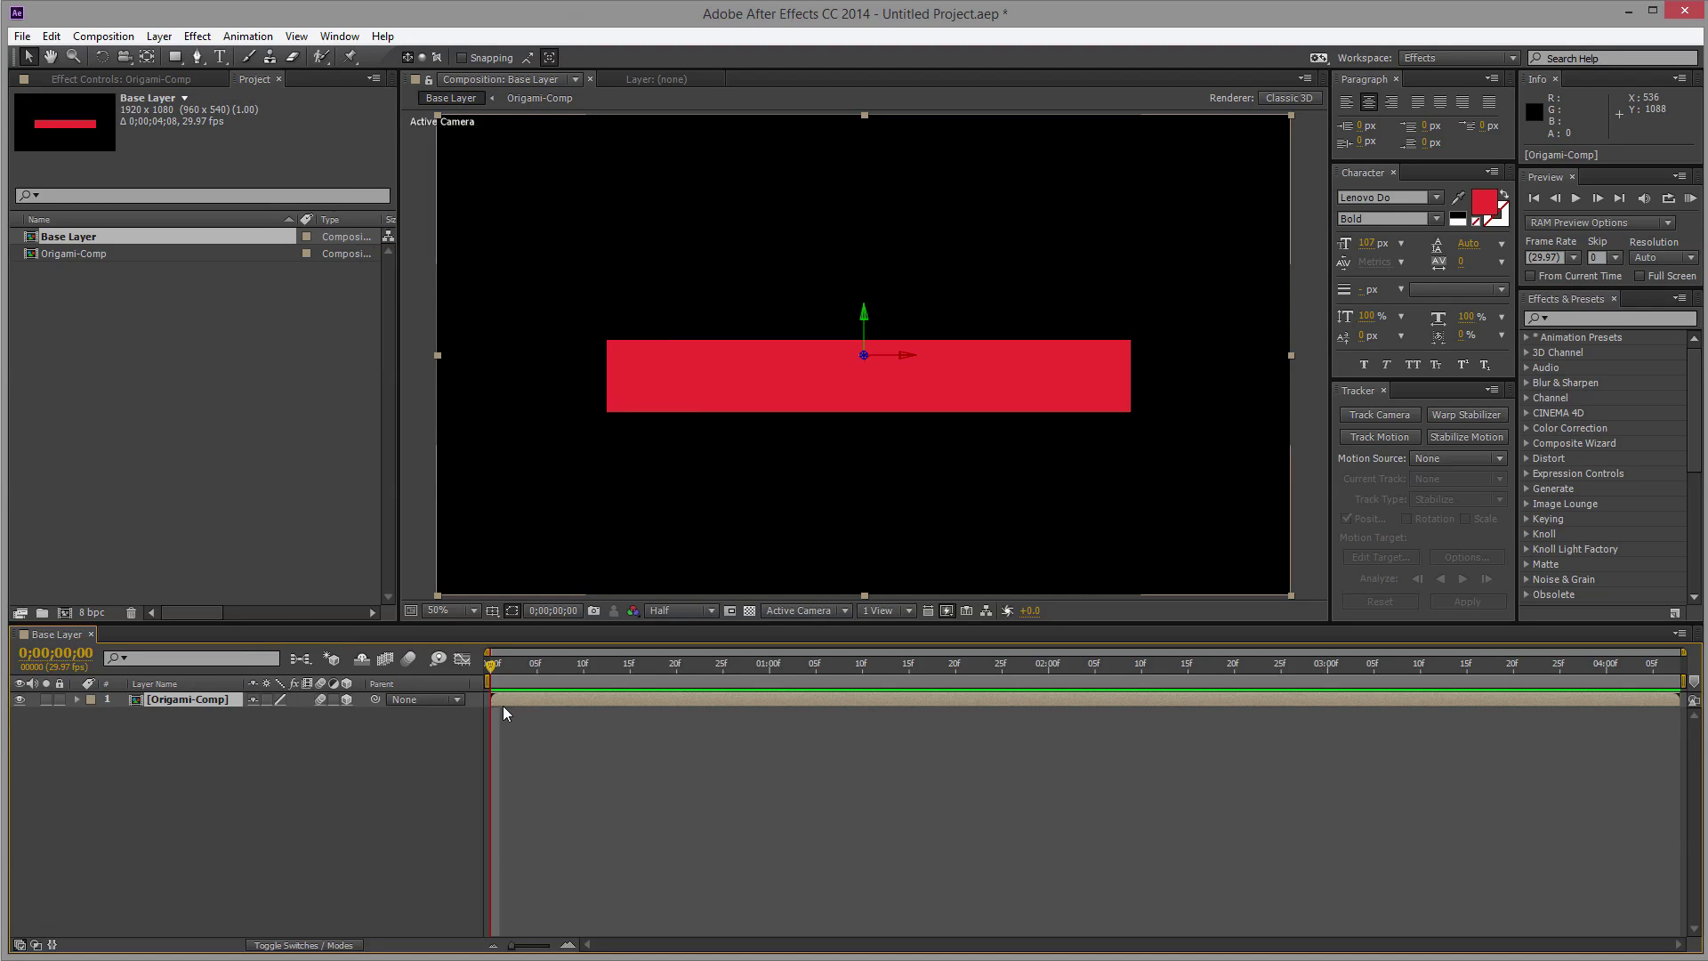
click(200, 54)
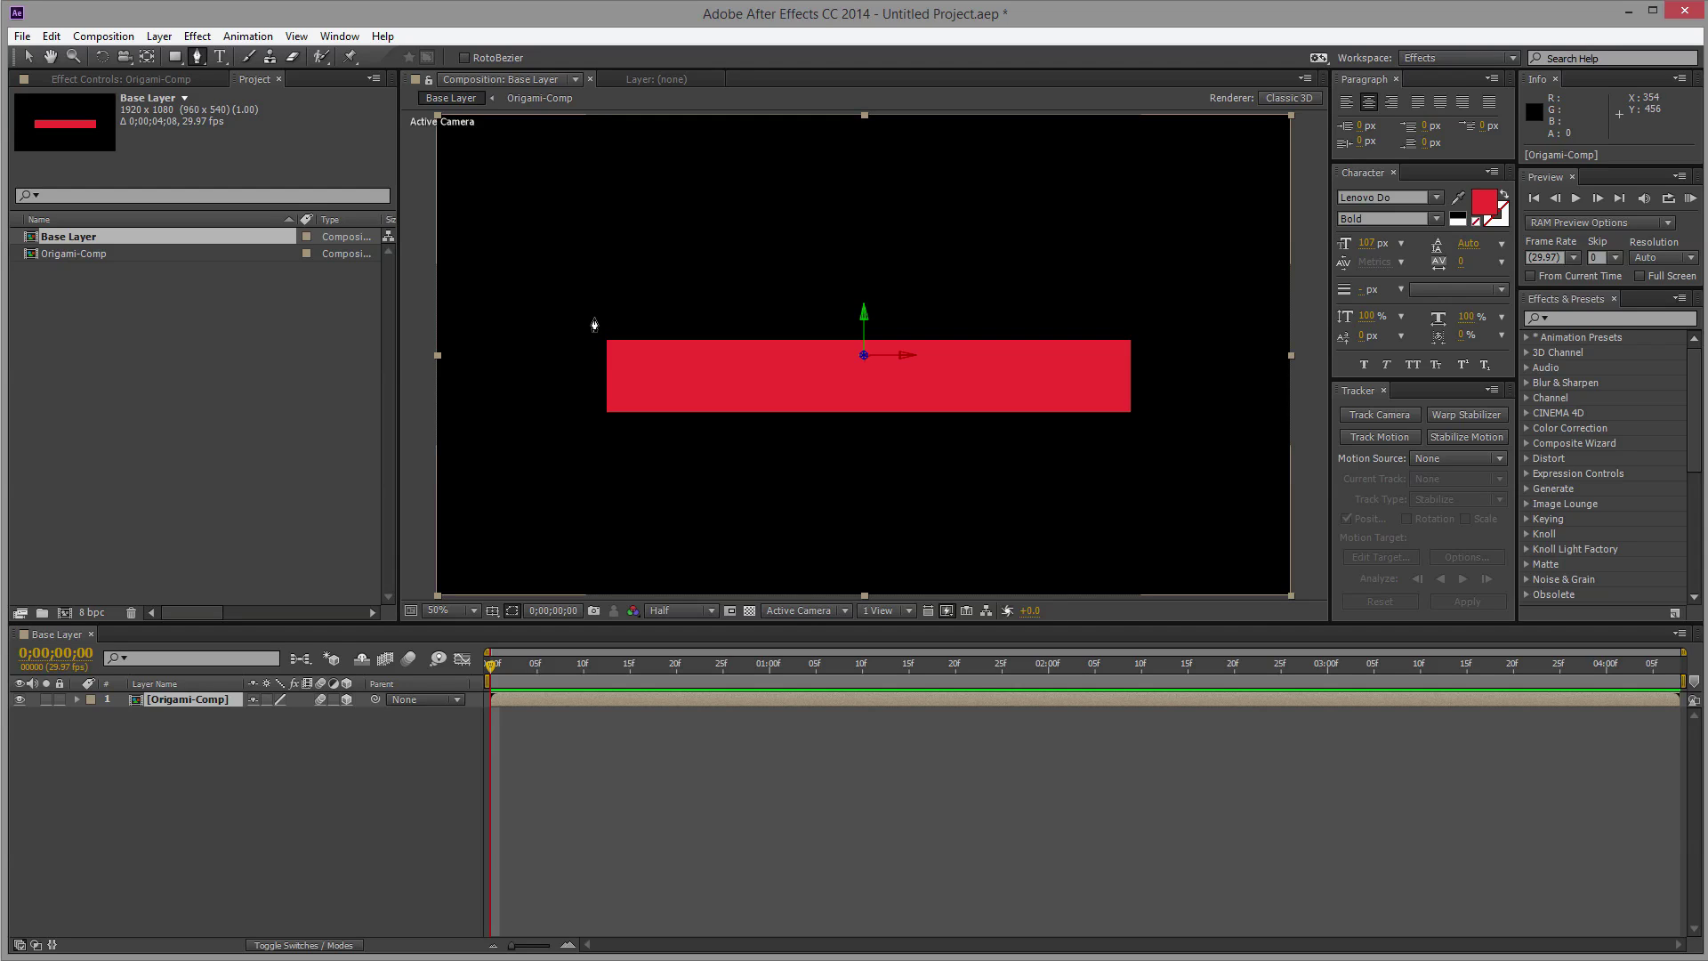
Step: Draw a closed four-point mask around the bar's left end with a slanted right edge
click(594, 317)
click(589, 453)
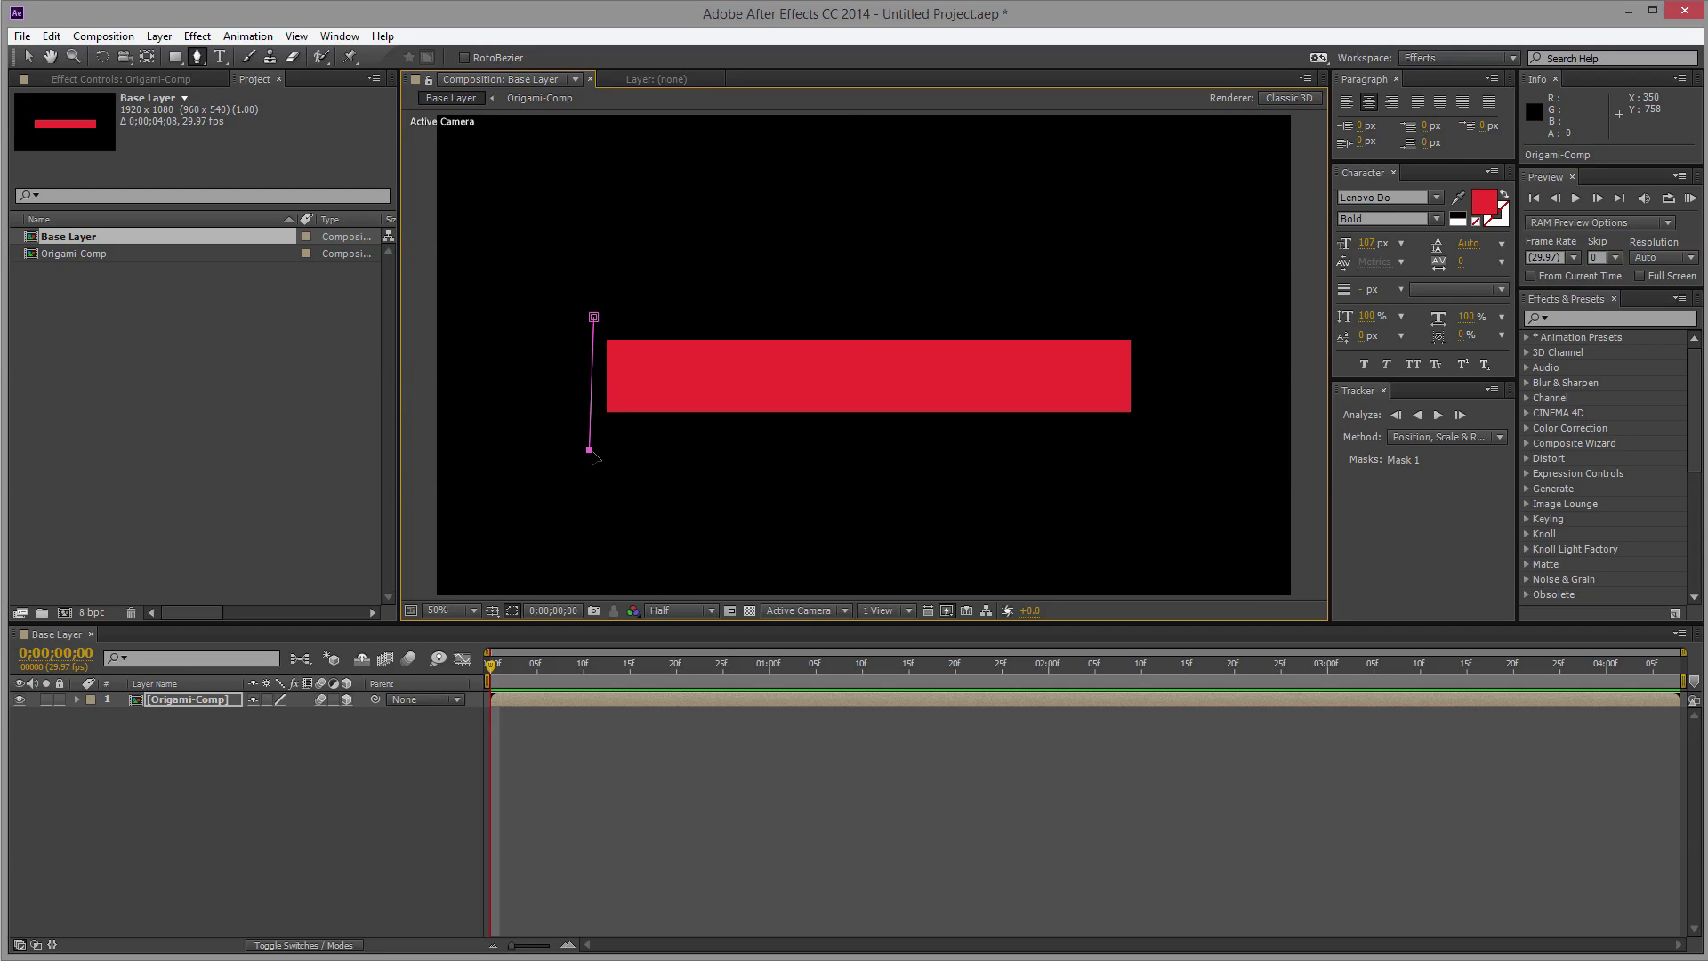
drag(593, 452, 595, 445)
click(704, 457)
drag(704, 458, 705, 442)
click(640, 312)
click(592, 318)
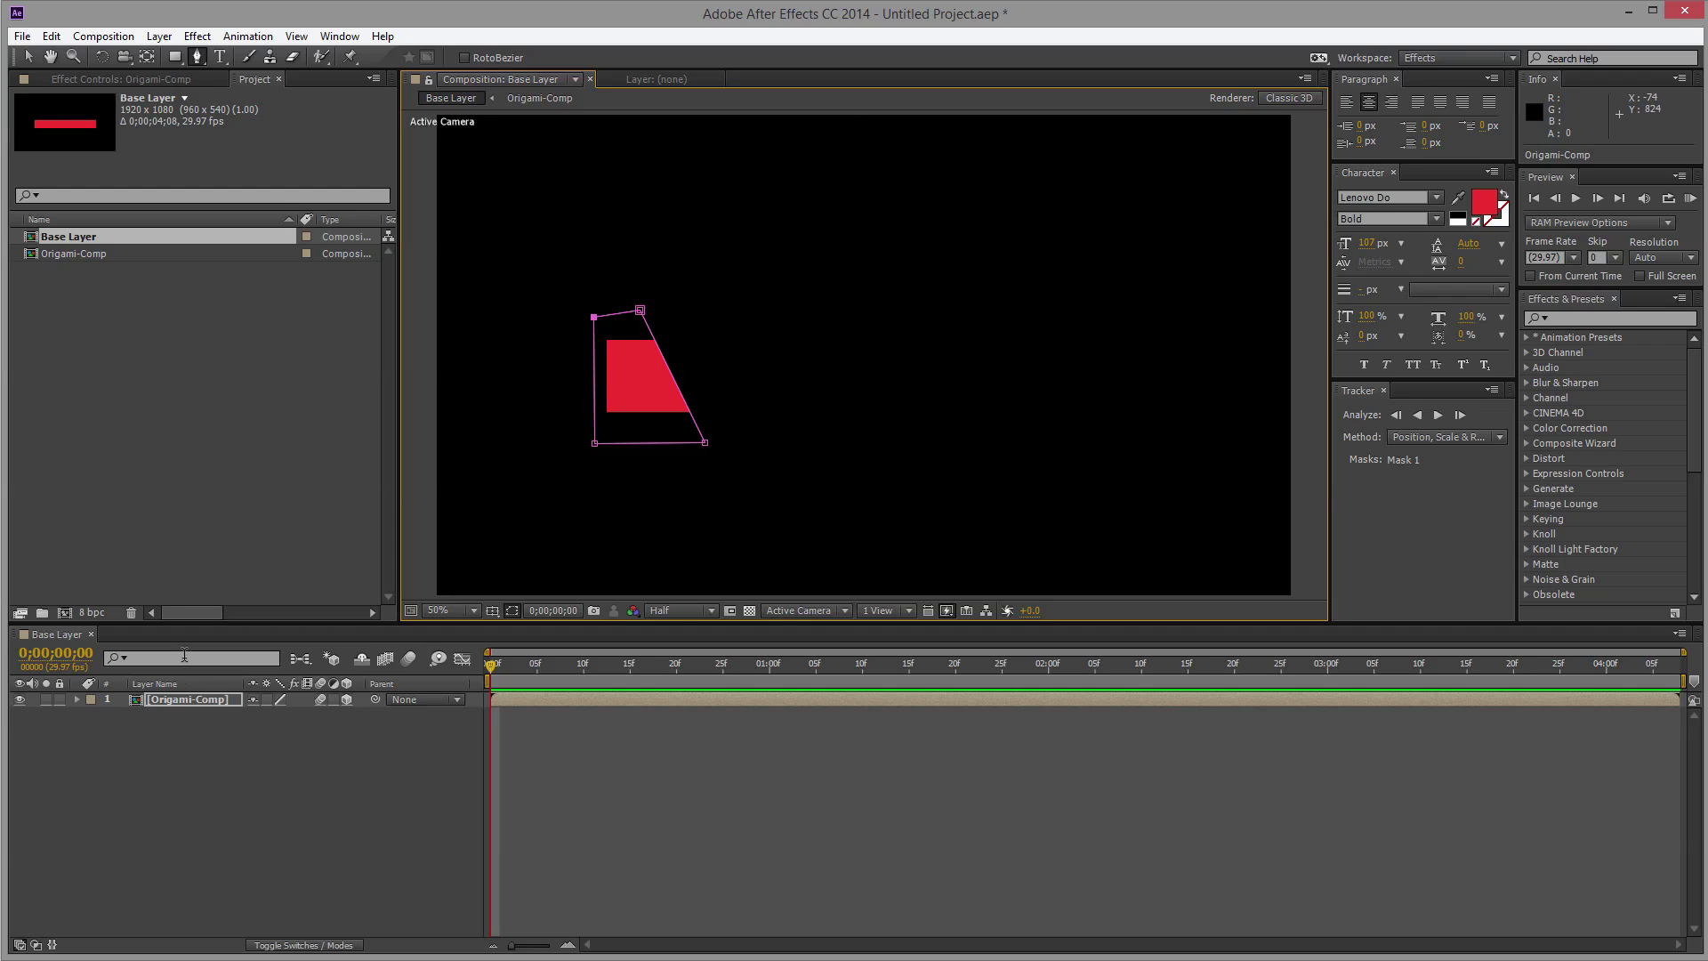
Step: With the Pan Behind tool, move Origami-Comp's anchor to the masked piece's left edge, then twirl open the layer
click(133, 705)
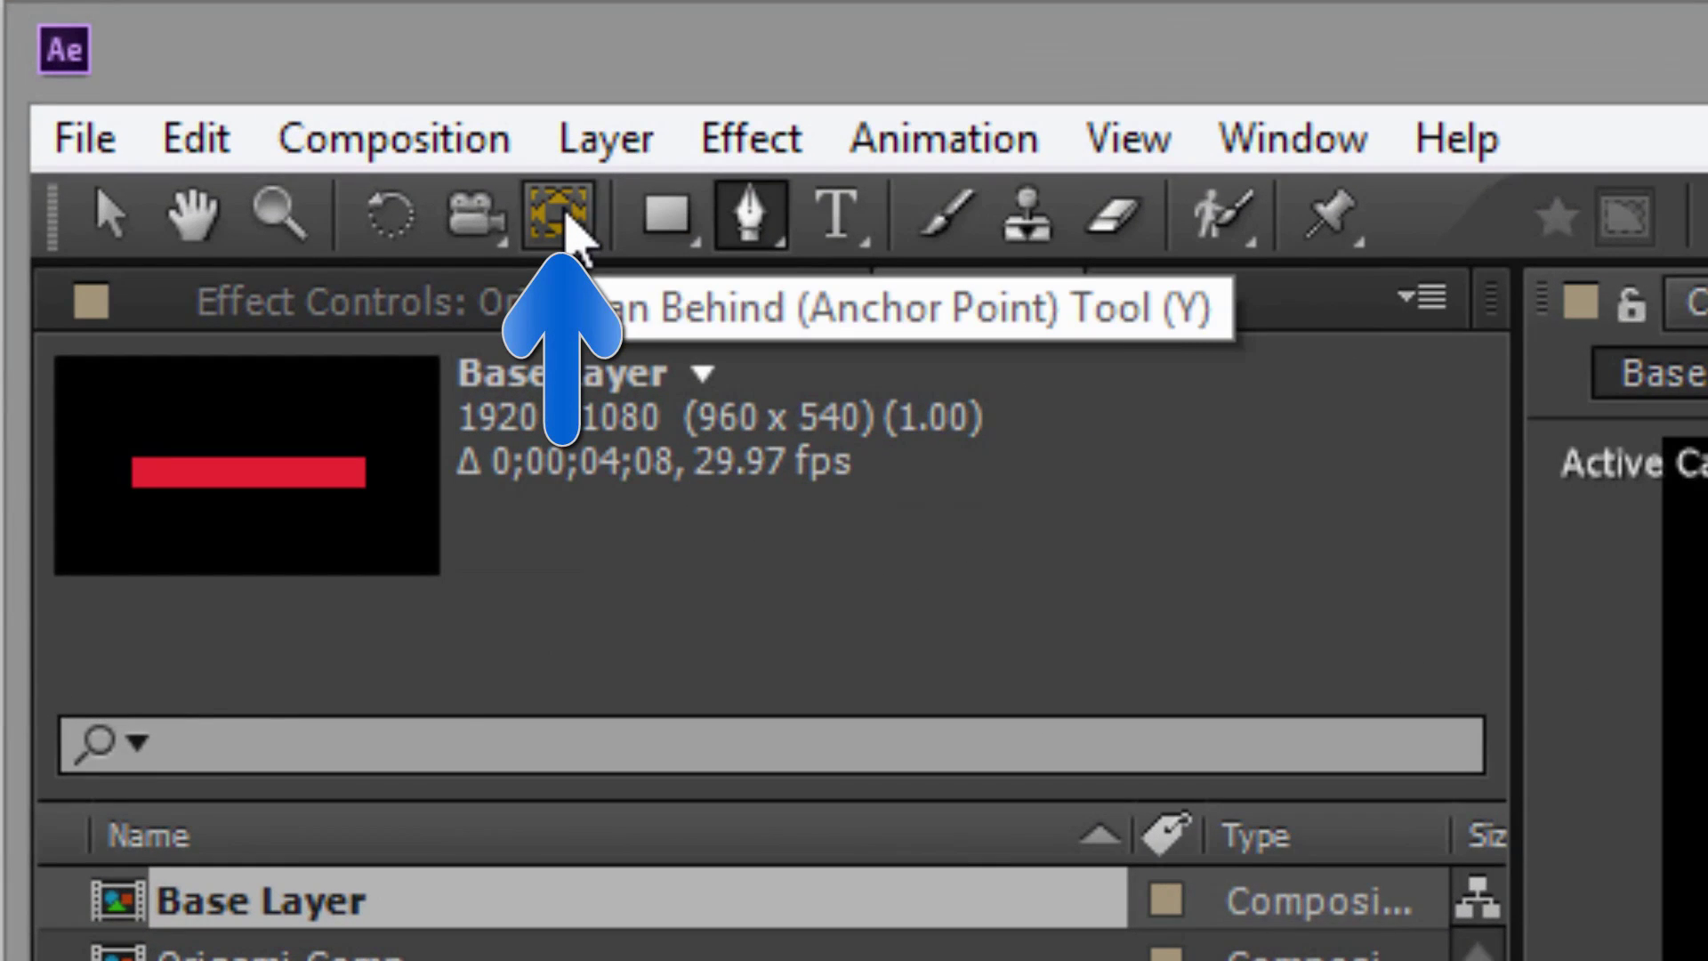
click(567, 216)
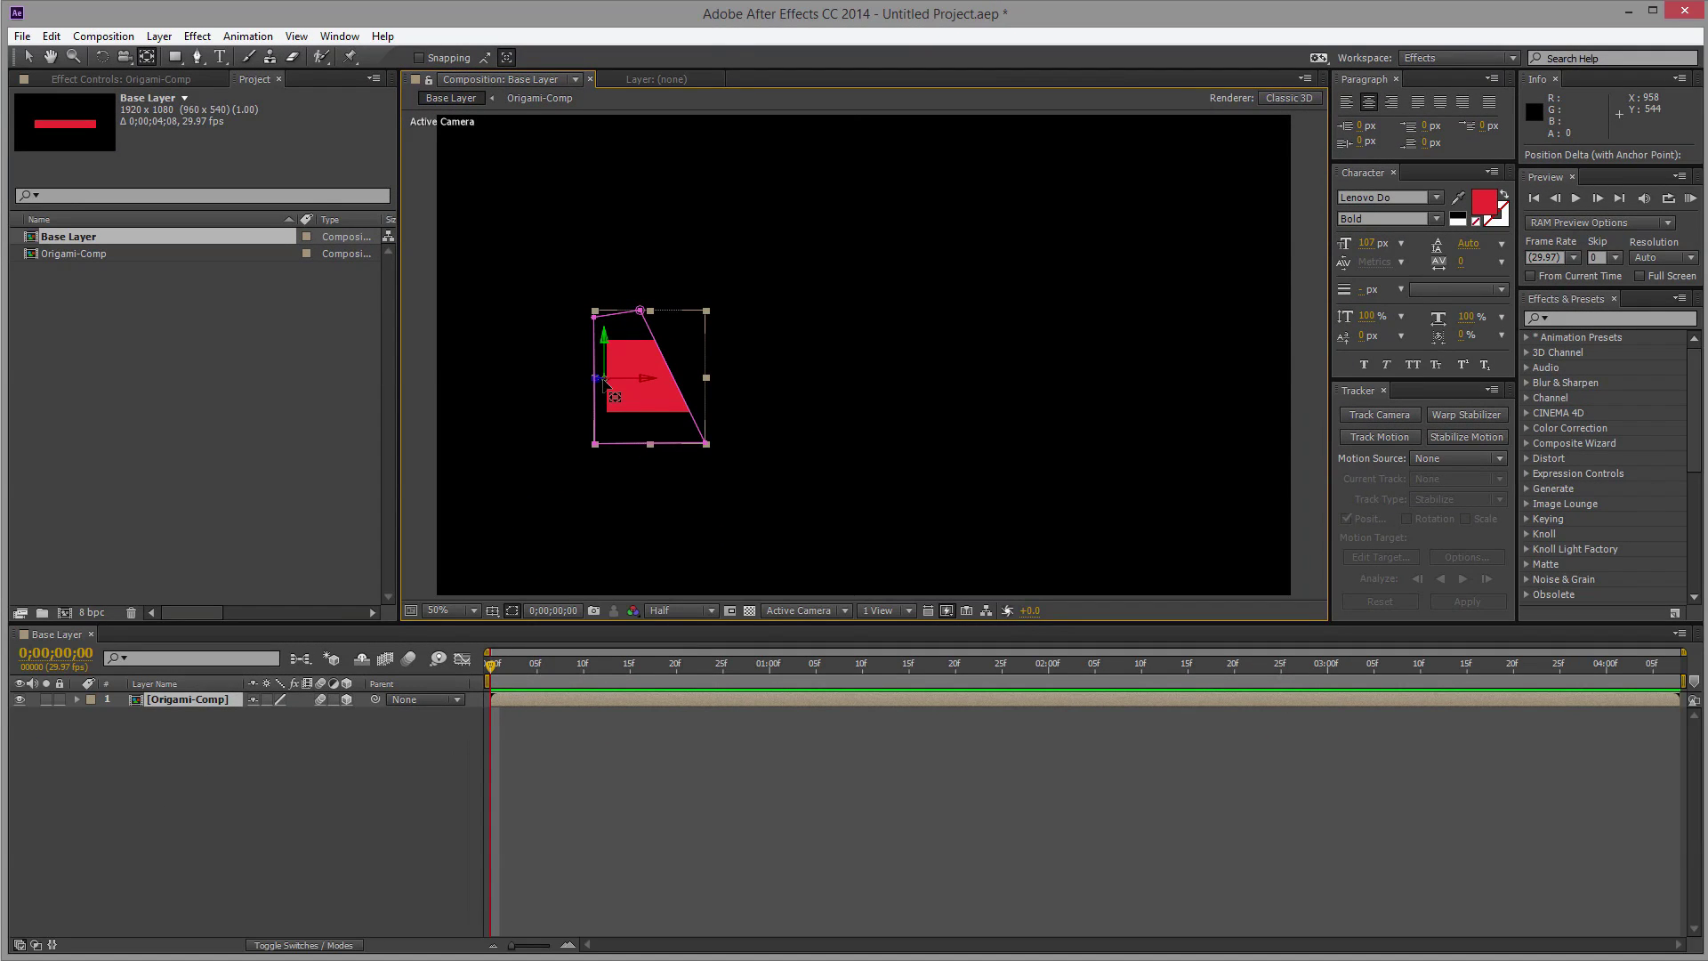
click(74, 701)
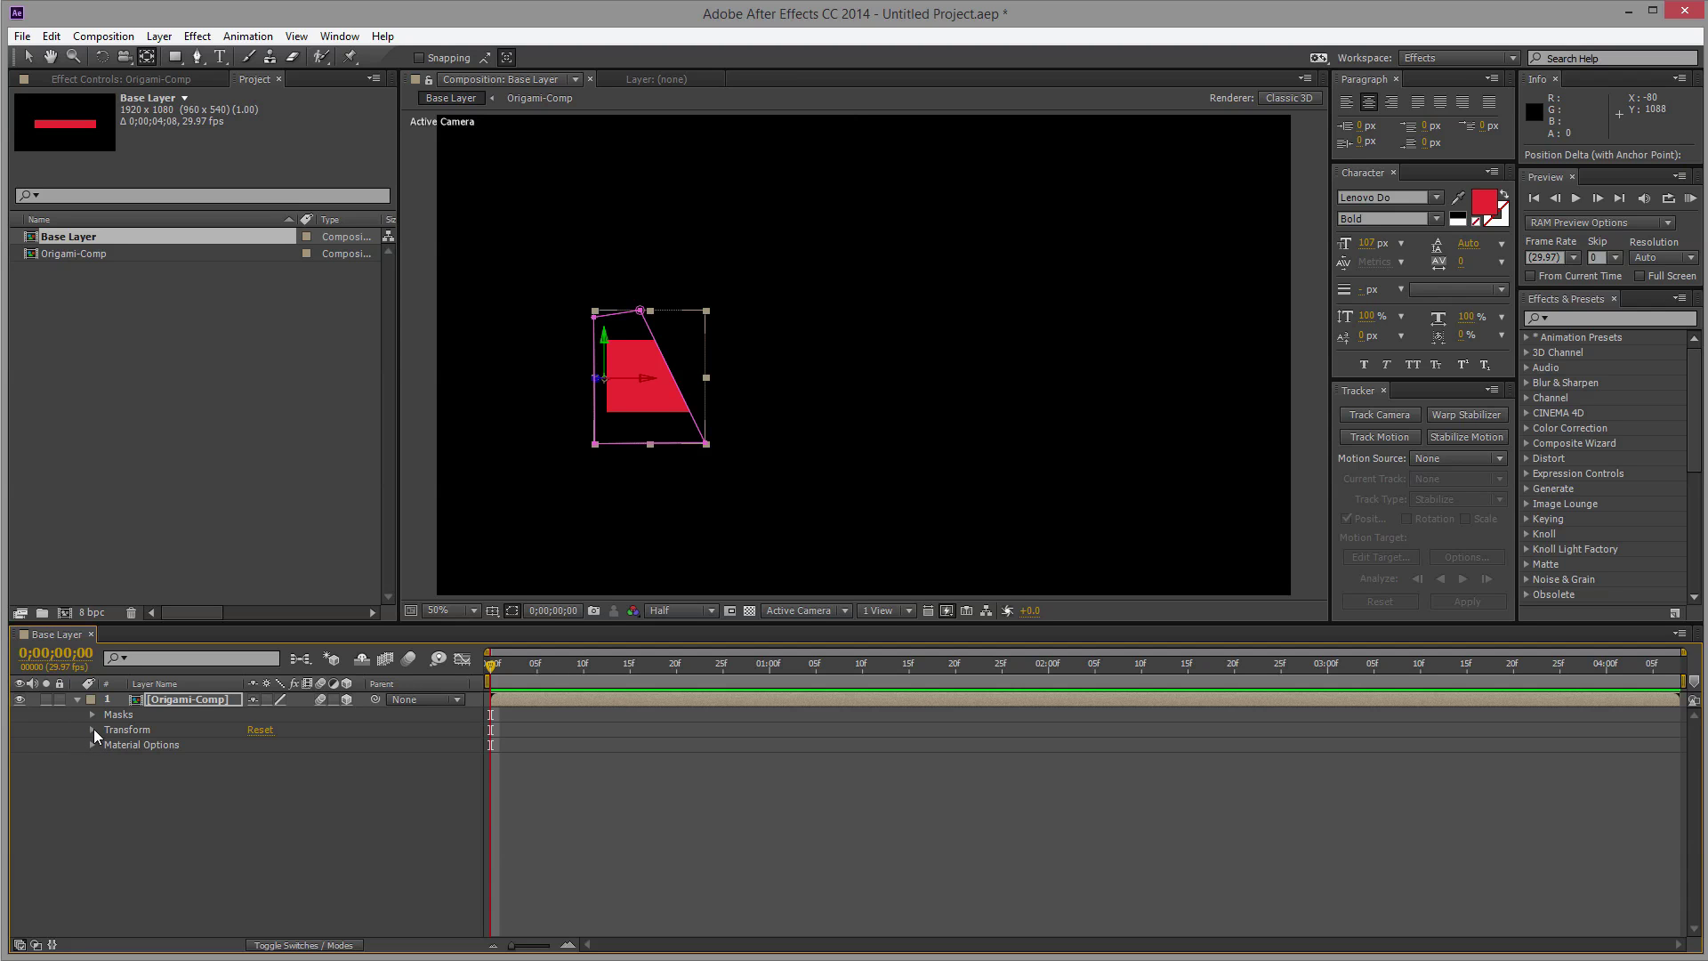
Step: Set the layer's Y Rotation to 86° and keyframe it at frame 0
click(93, 728)
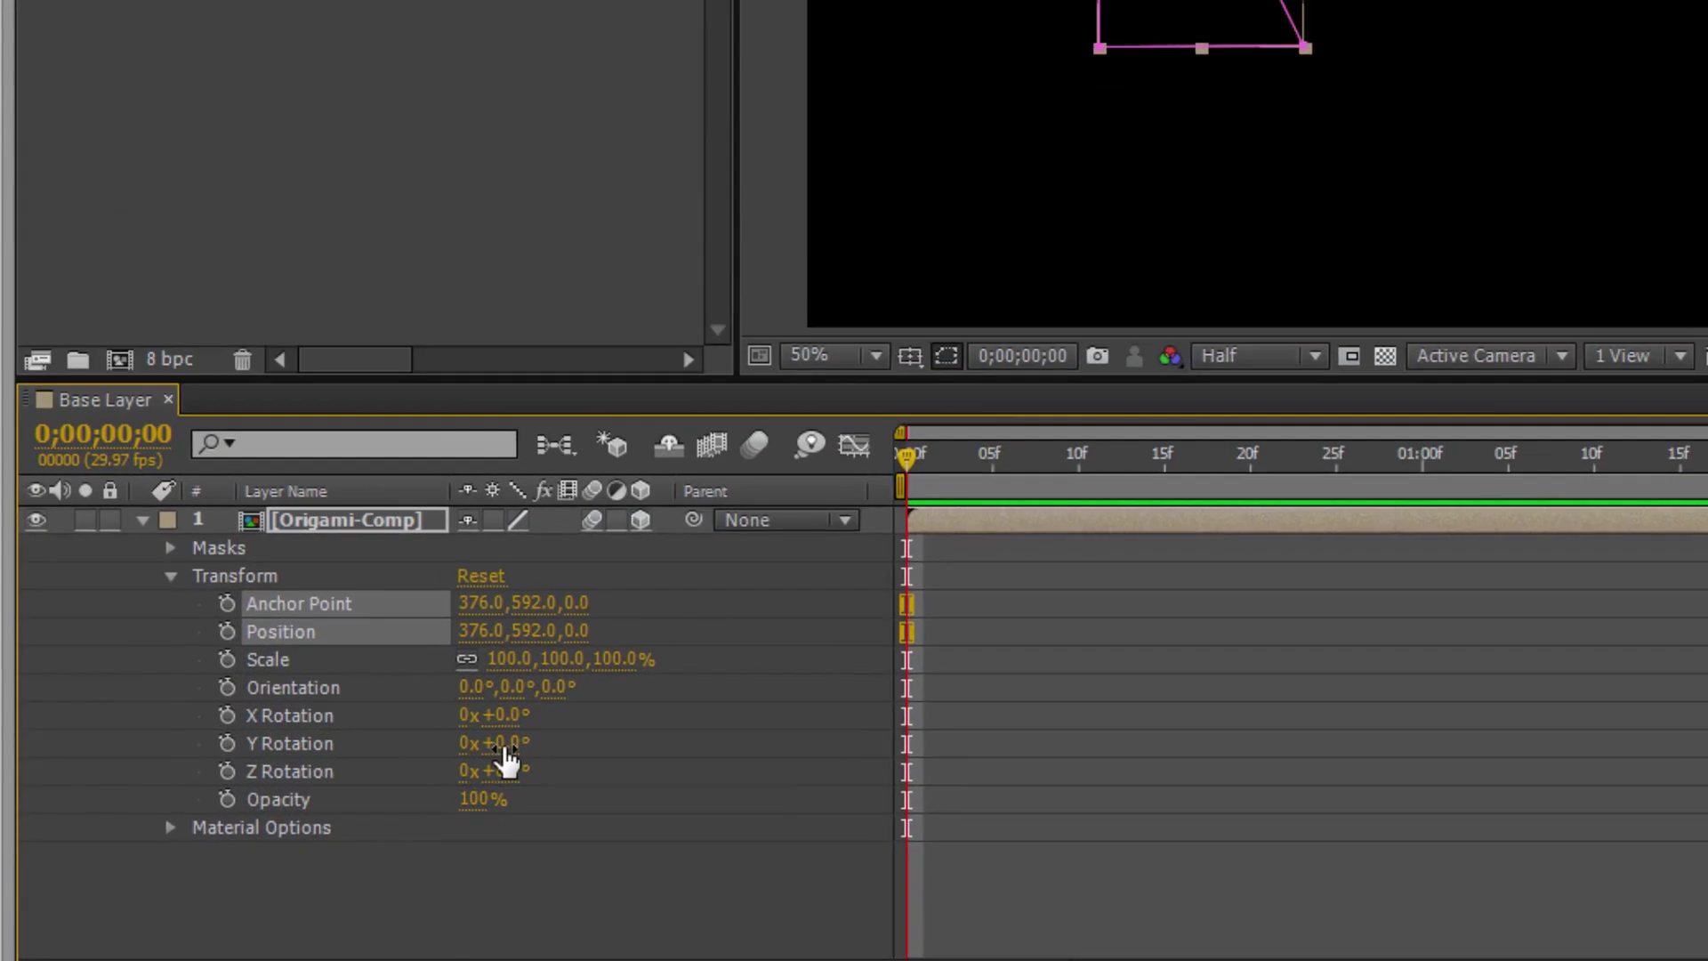
drag(267, 820, 284, 820)
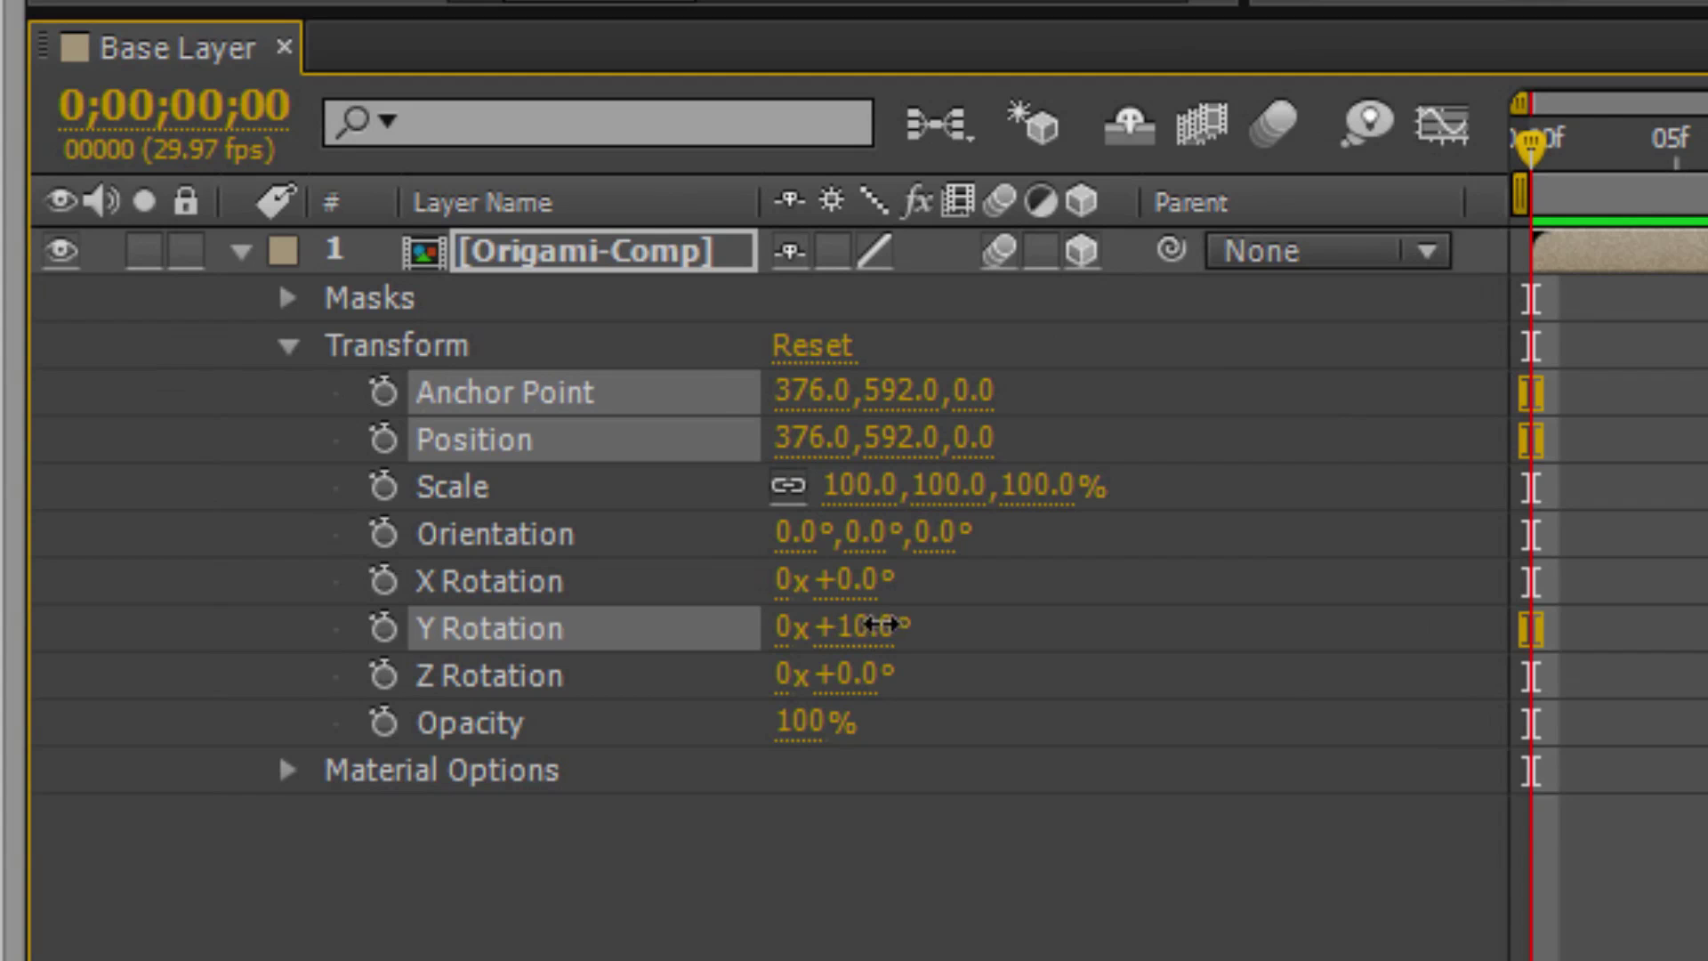
drag(891, 625, 980, 600)
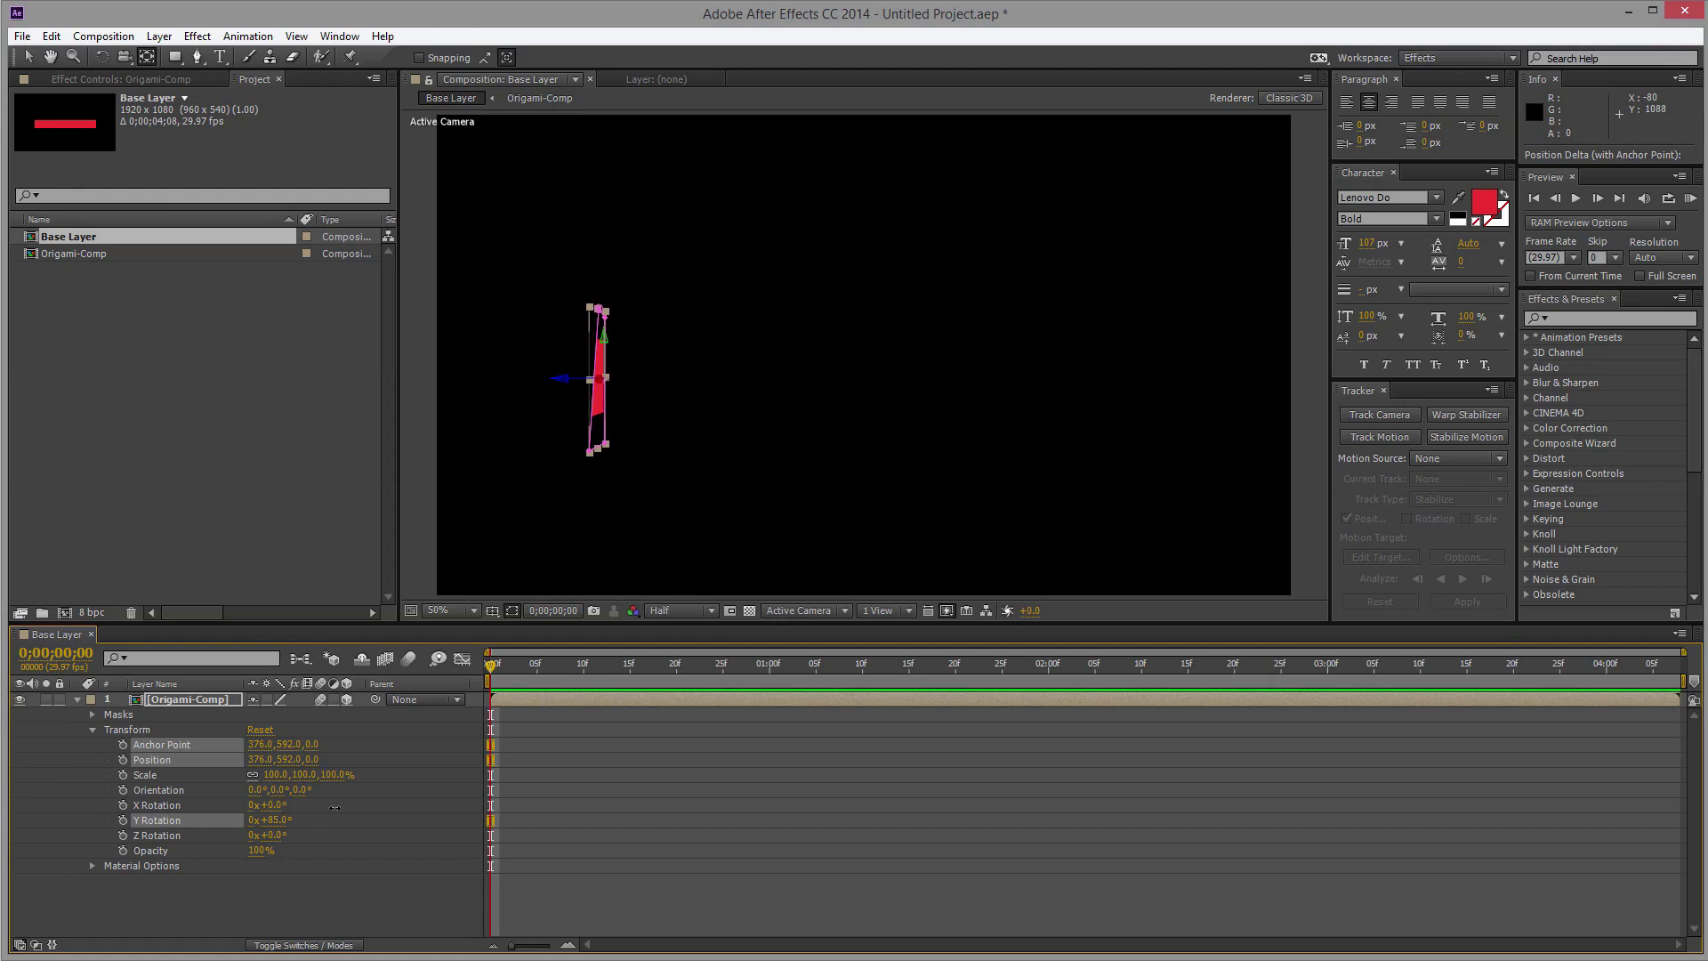
drag(334, 808, 331, 807)
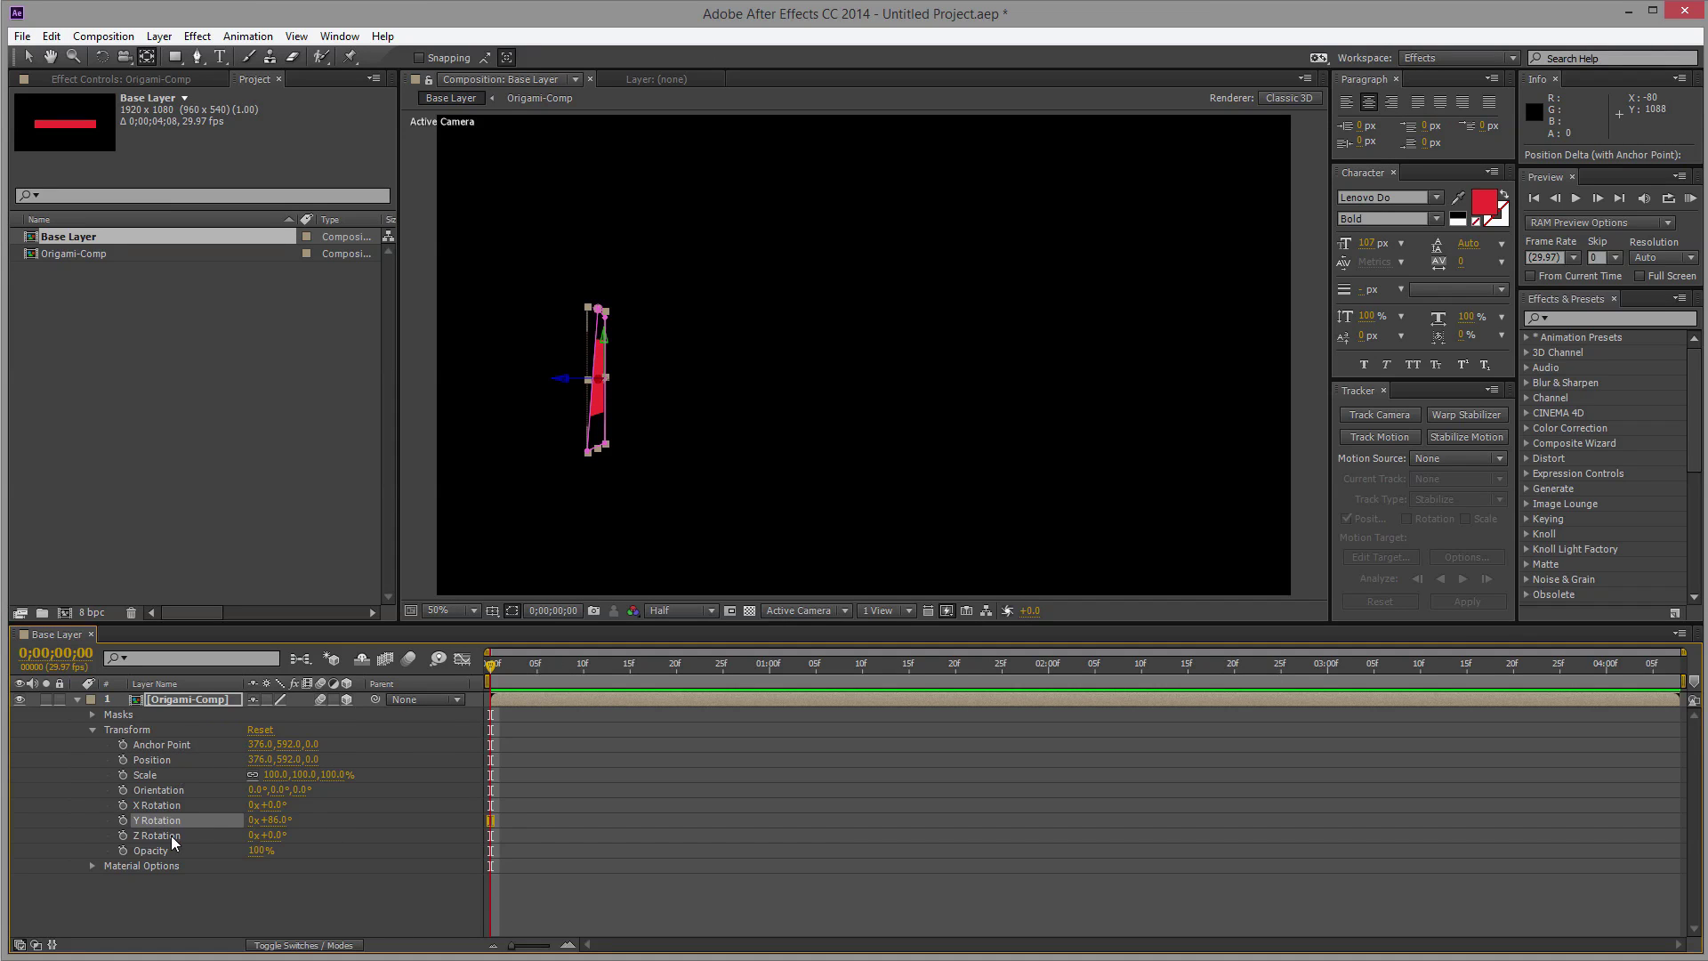
click(125, 821)
Step: Add a 0° Y Rotation keyframe at frame 6, then check the fold from frame 0
drag(493, 666, 548, 666)
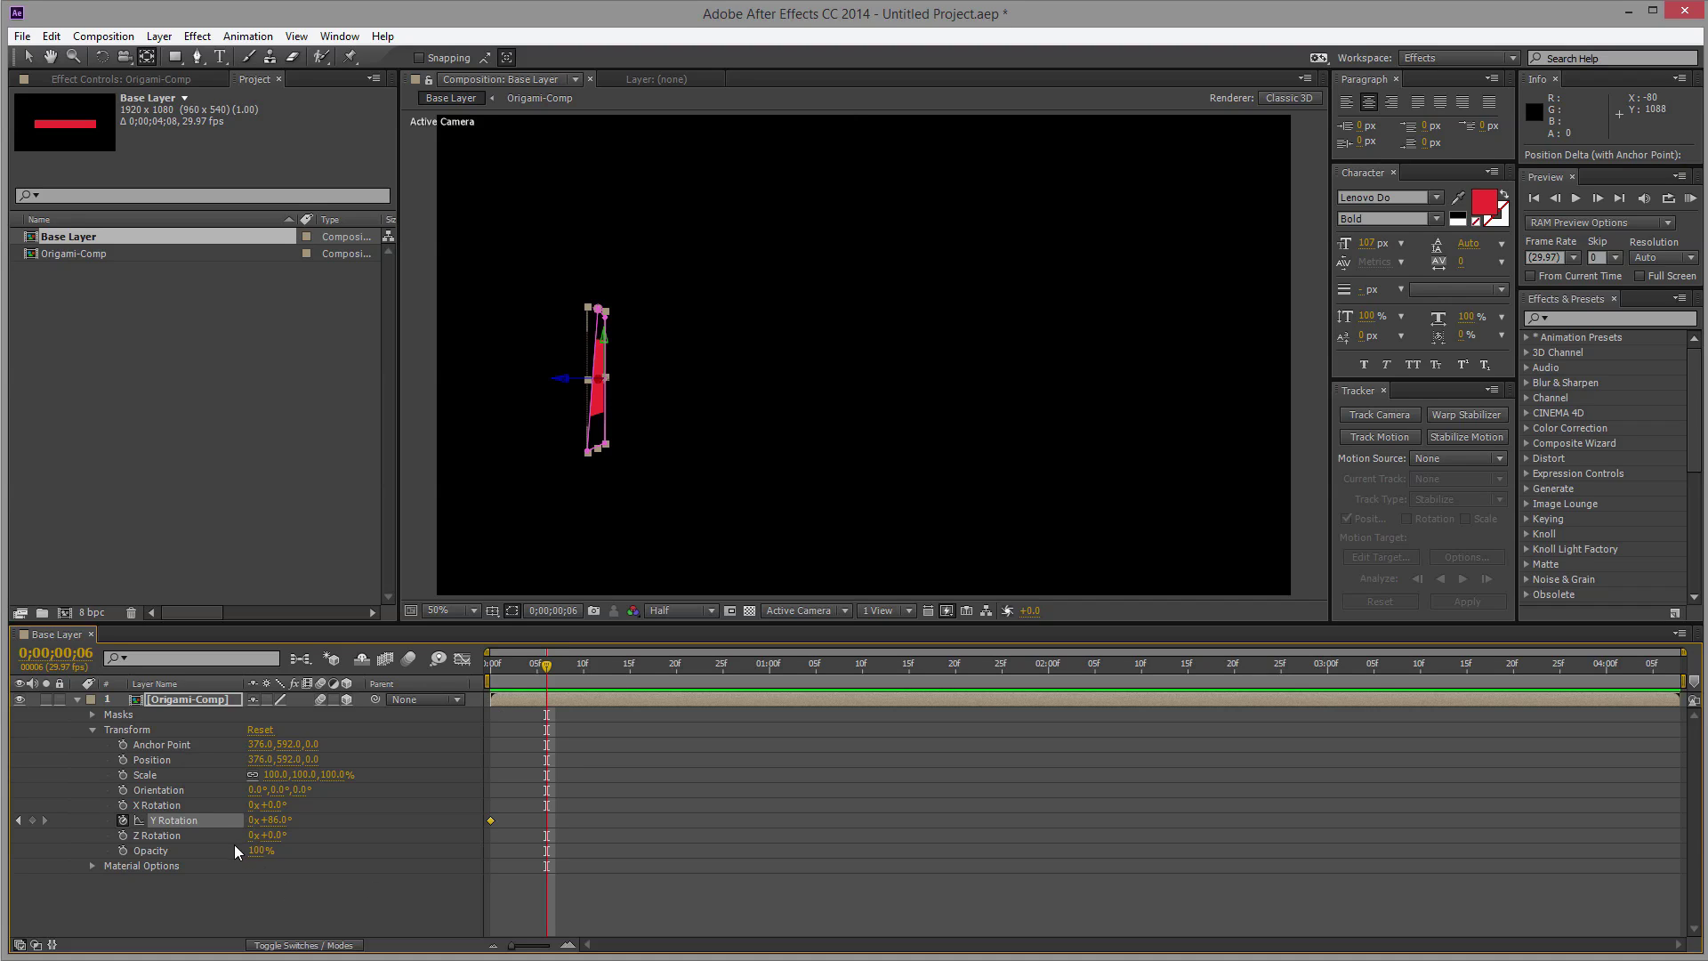
click(34, 819)
click(273, 820)
text(0)
key(Return)
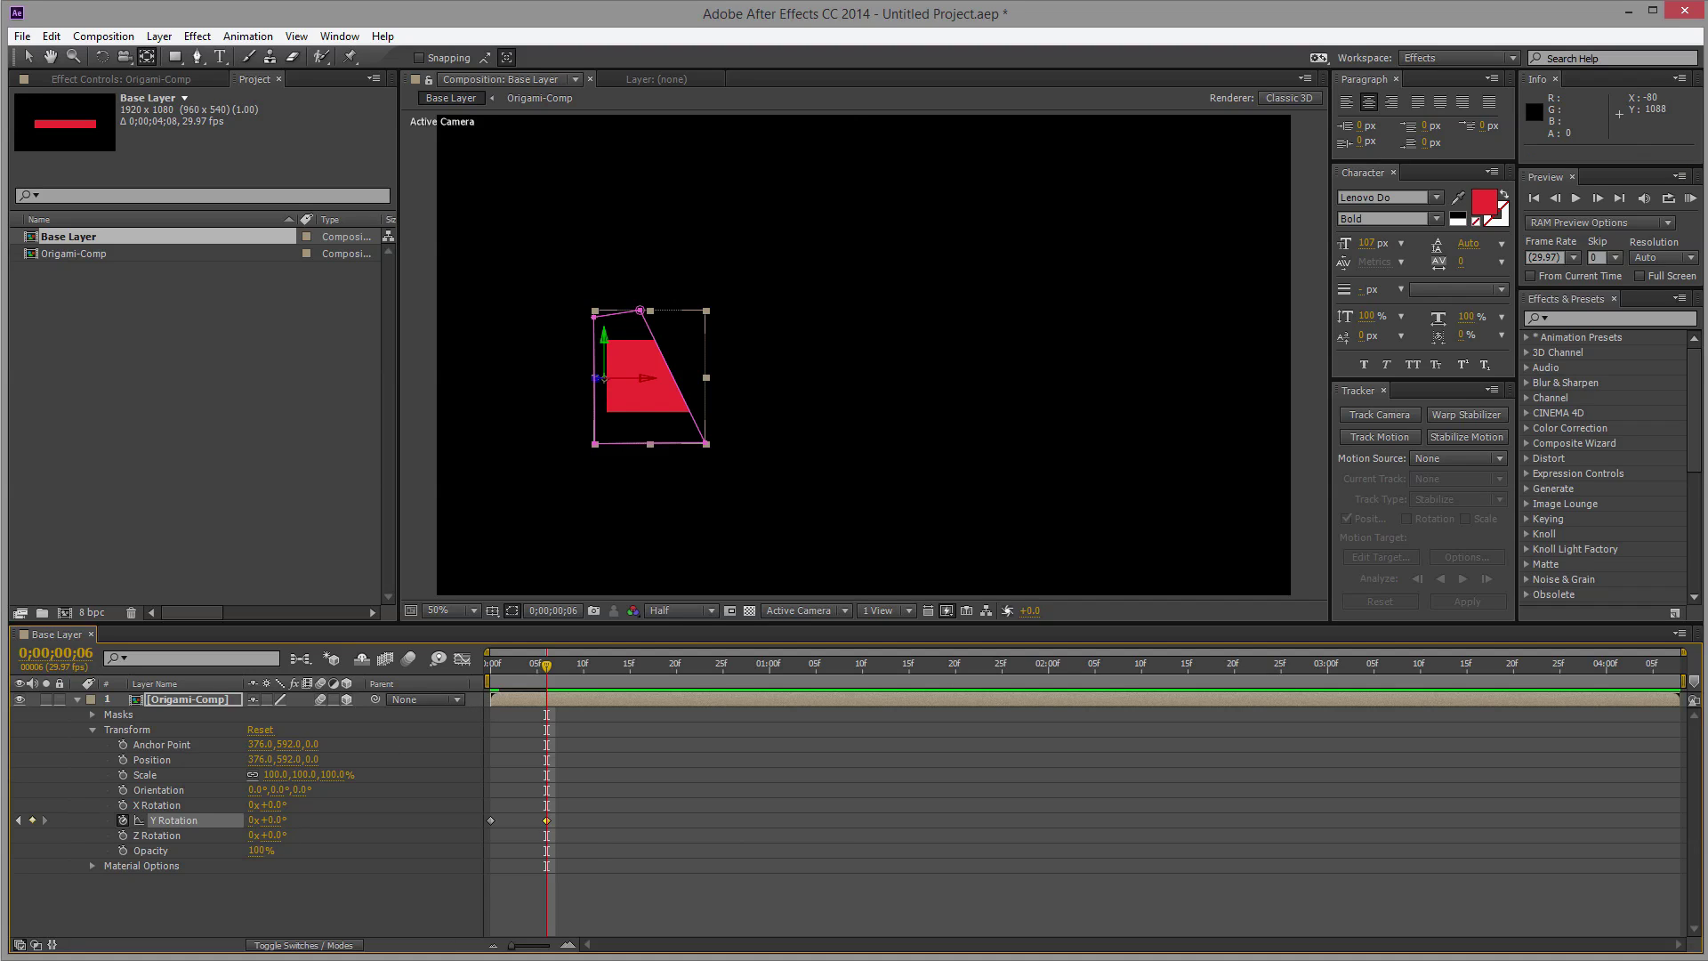
mouse_move(546, 679)
mouse_down()
mouse_move(491, 676)
mouse_move(545, 676)
mouse_up()
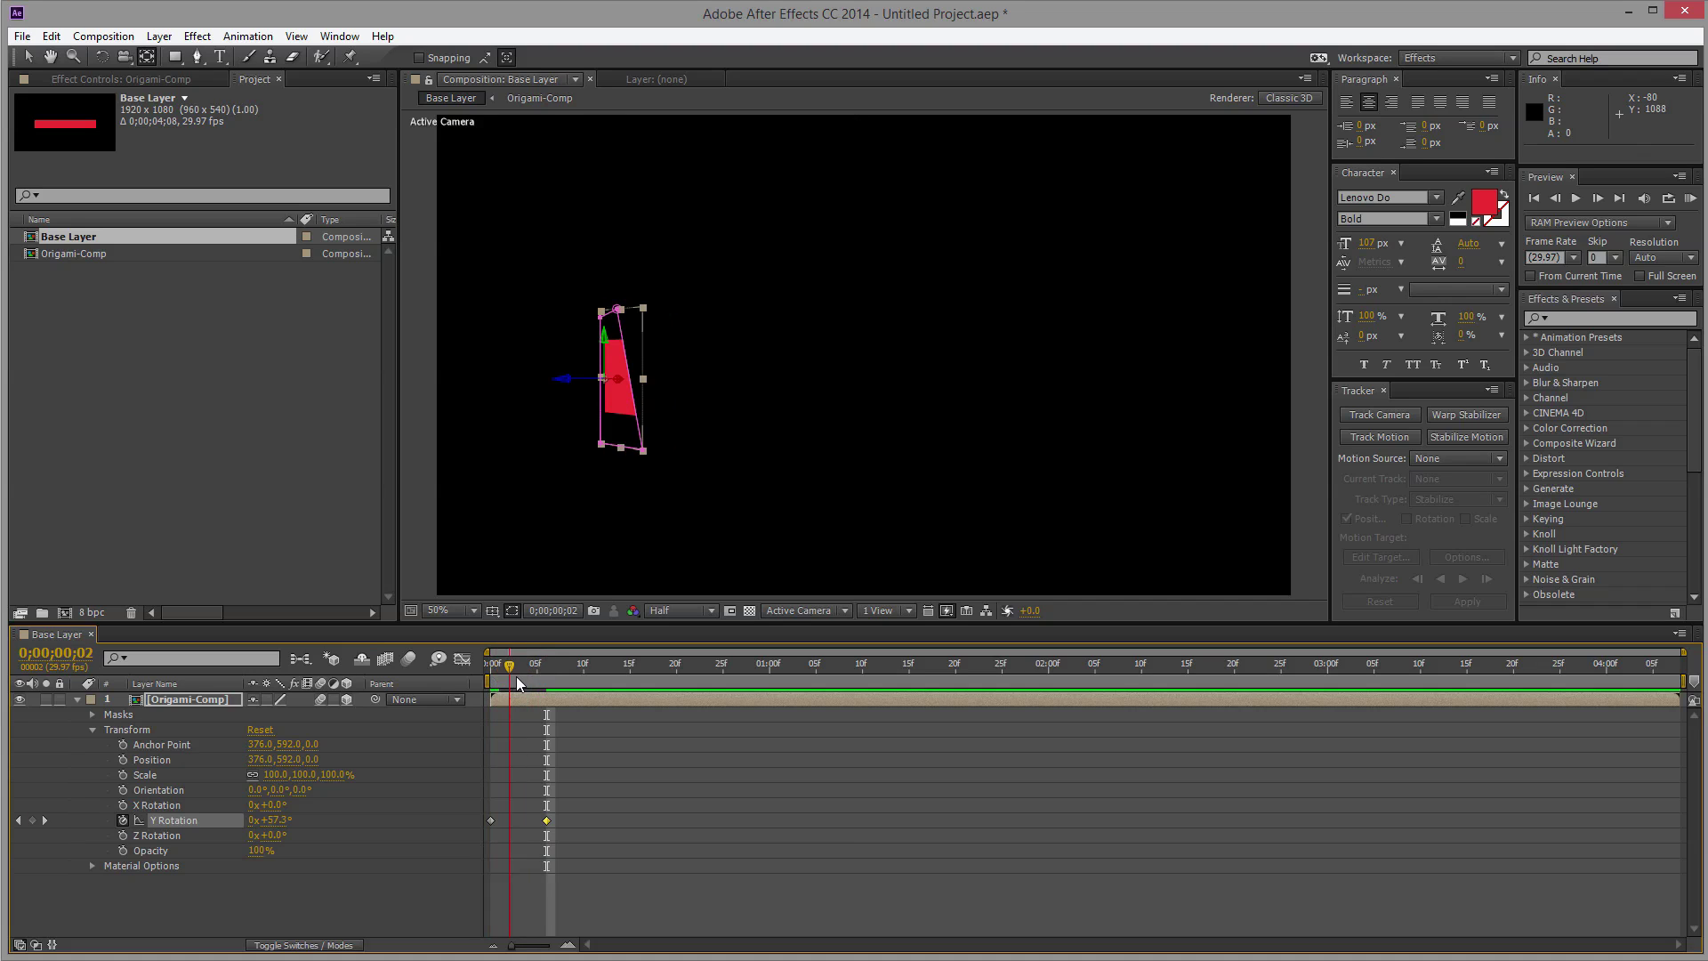
click(77, 699)
Step: Duplicate the Origami-Comp layer
click(548, 702)
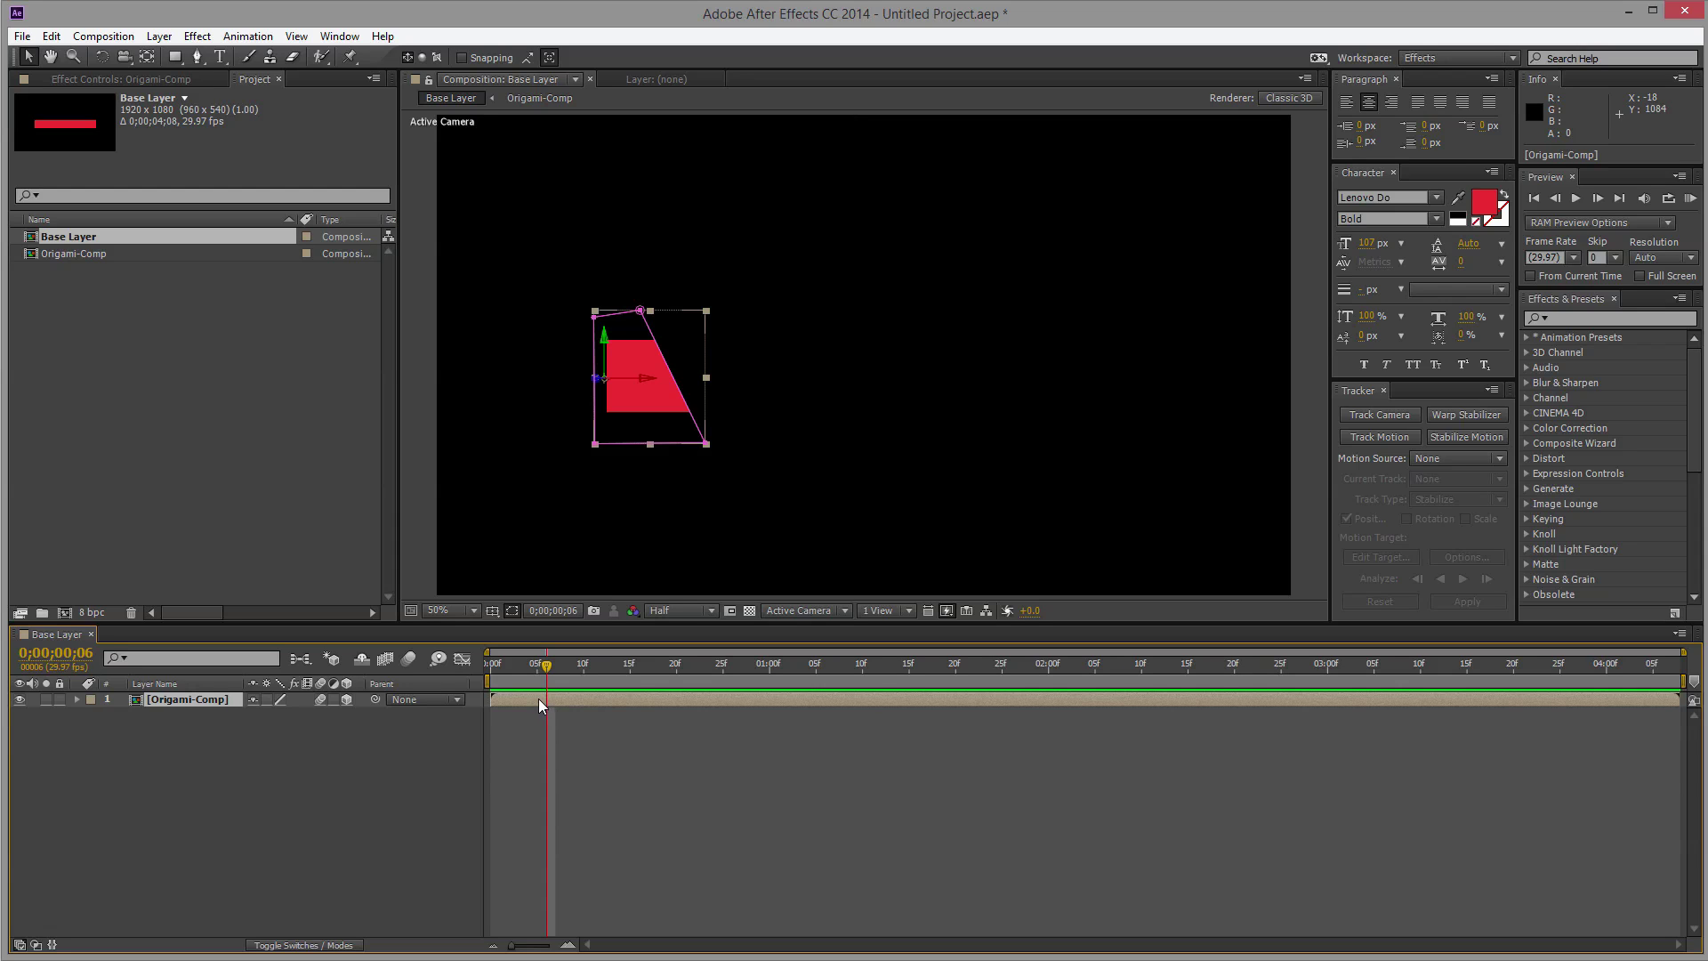
key(ctrl+d)
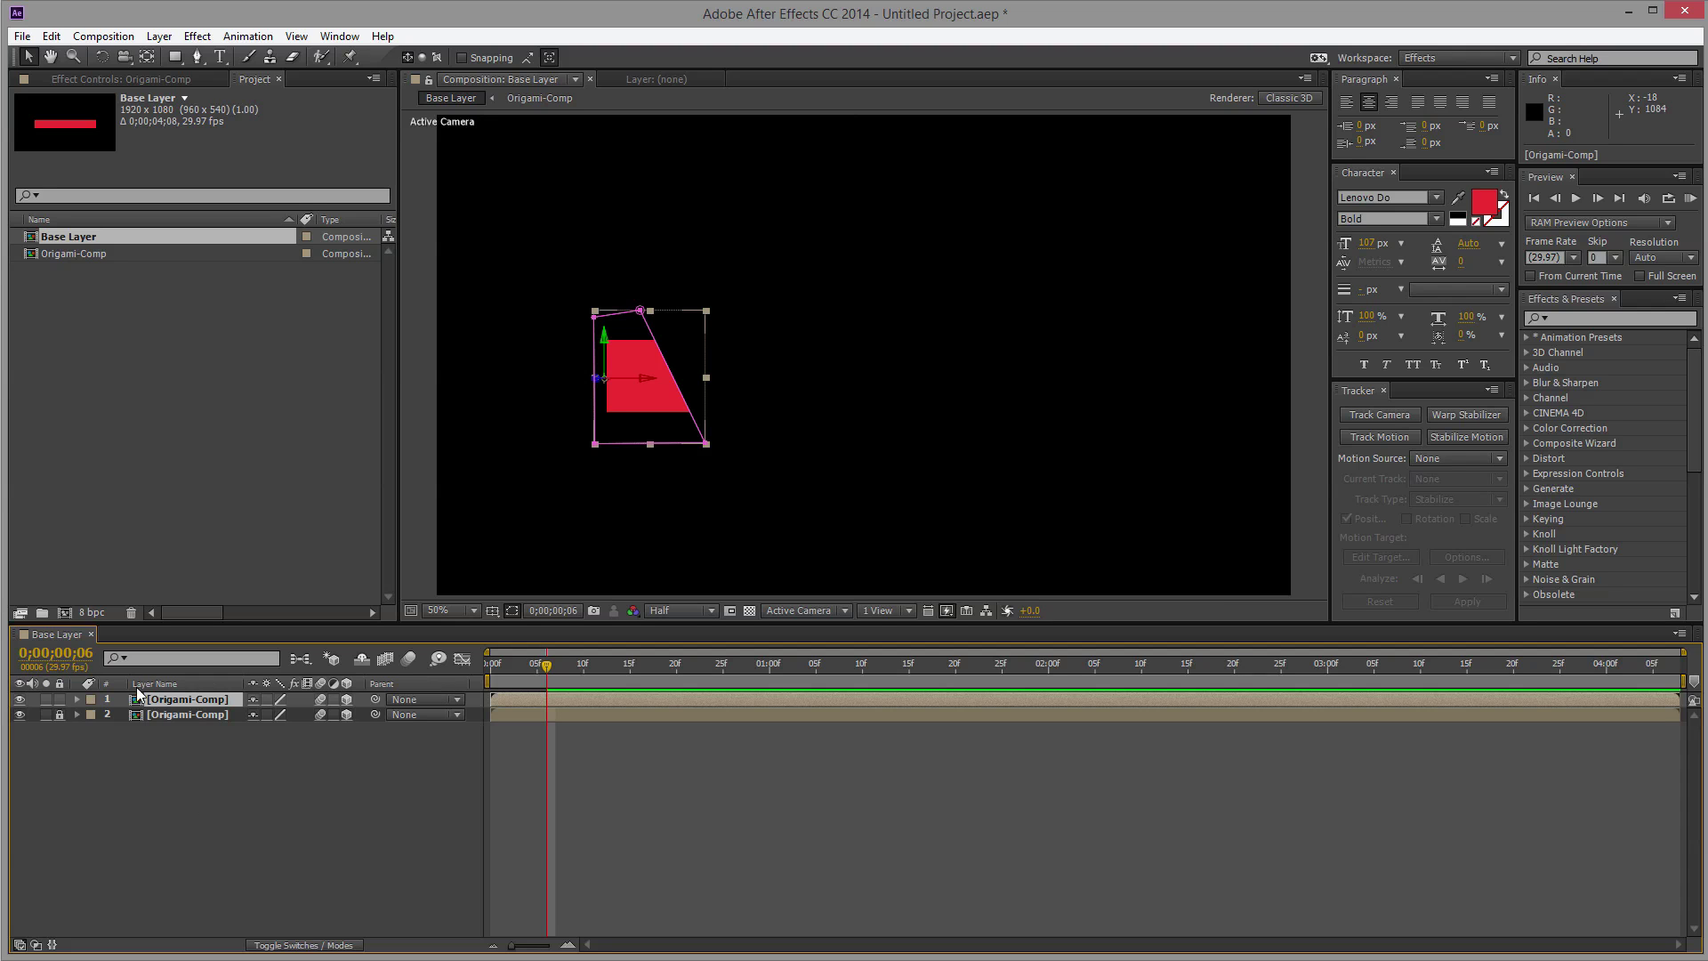
click(78, 699)
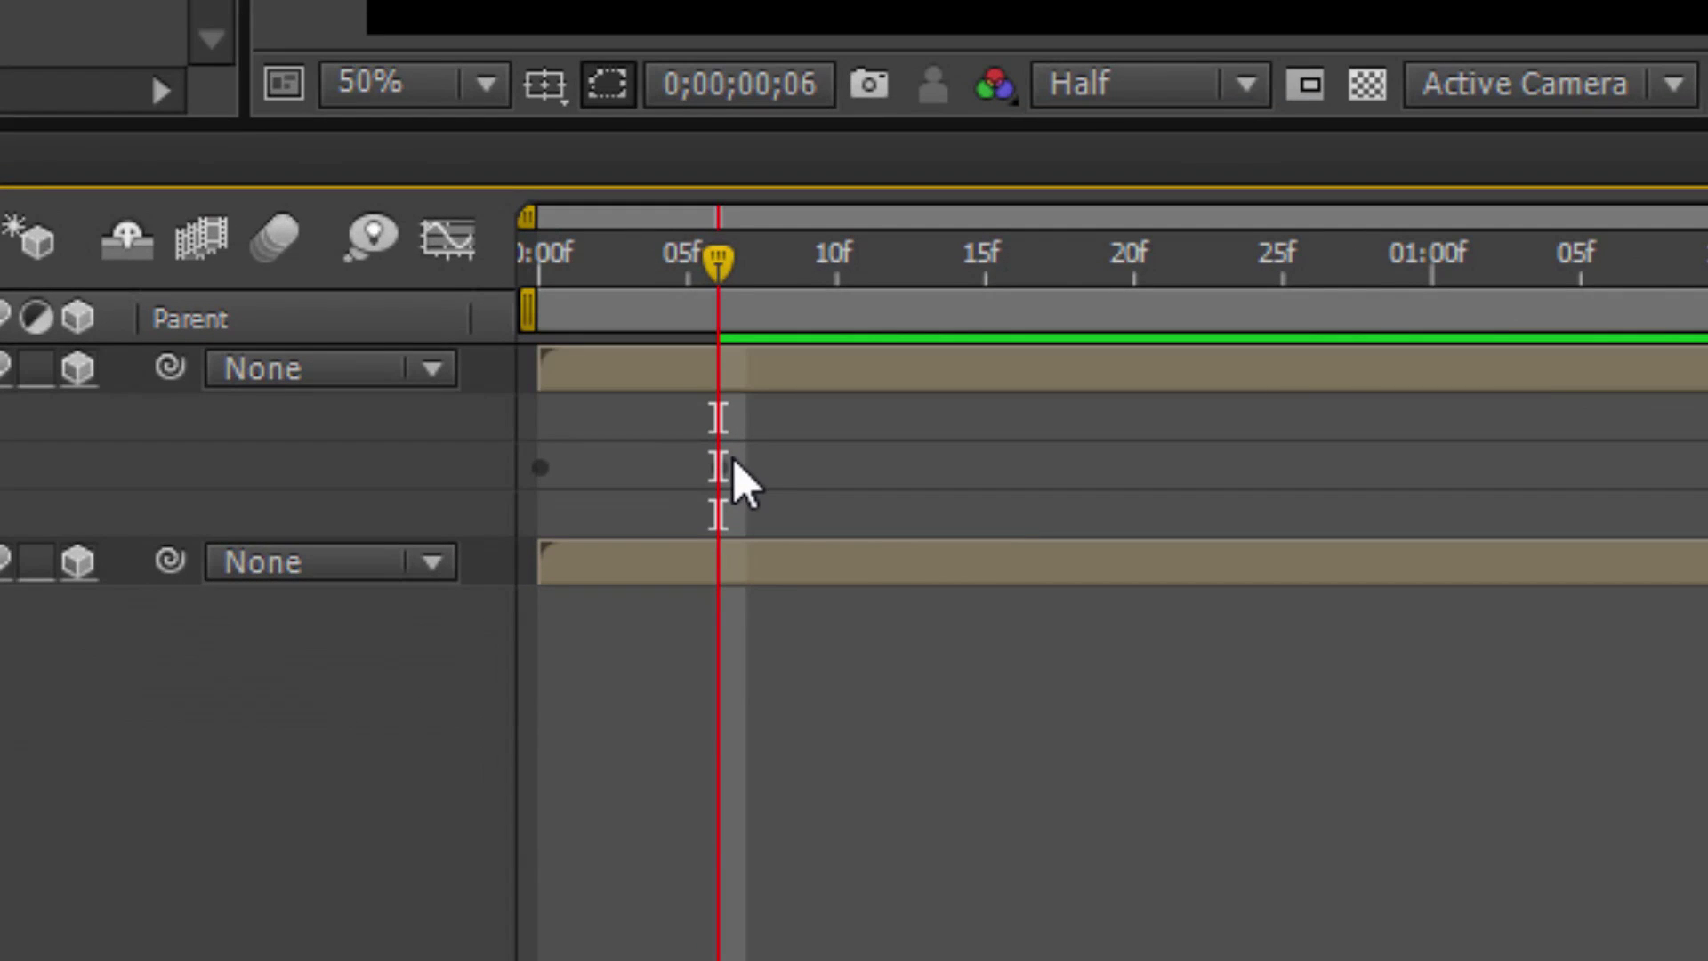
Step: Drag the top copy's anchor point to the centre of the red shape
click(767, 378)
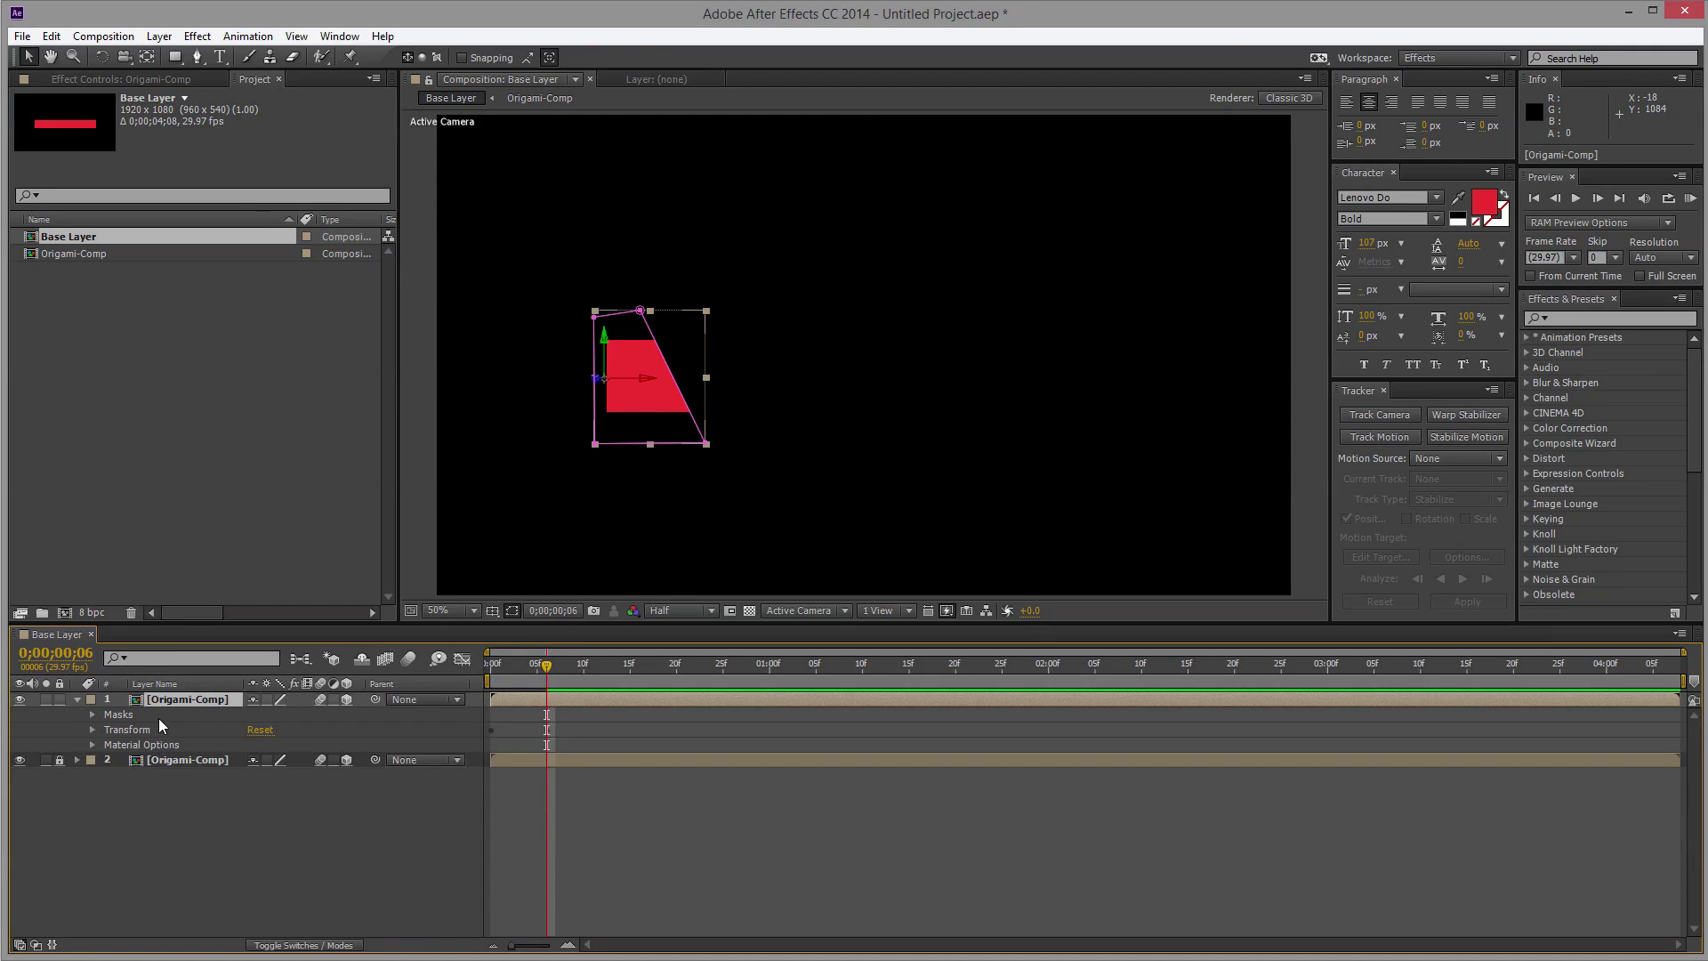
click(93, 713)
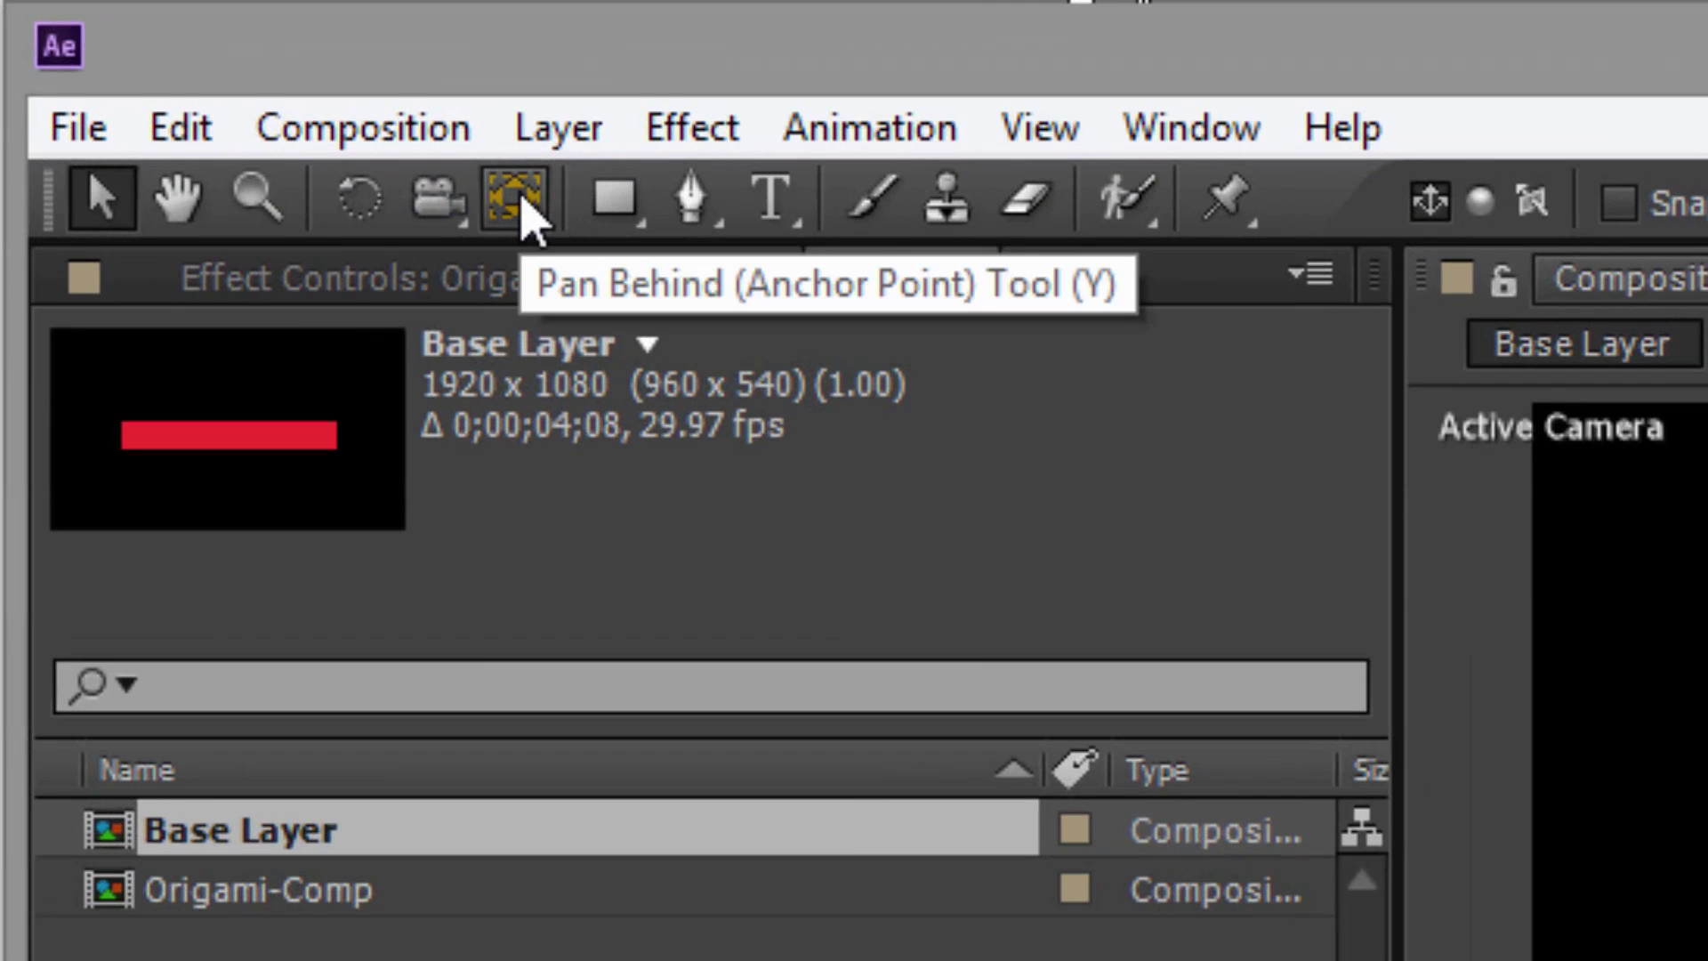
click(527, 221)
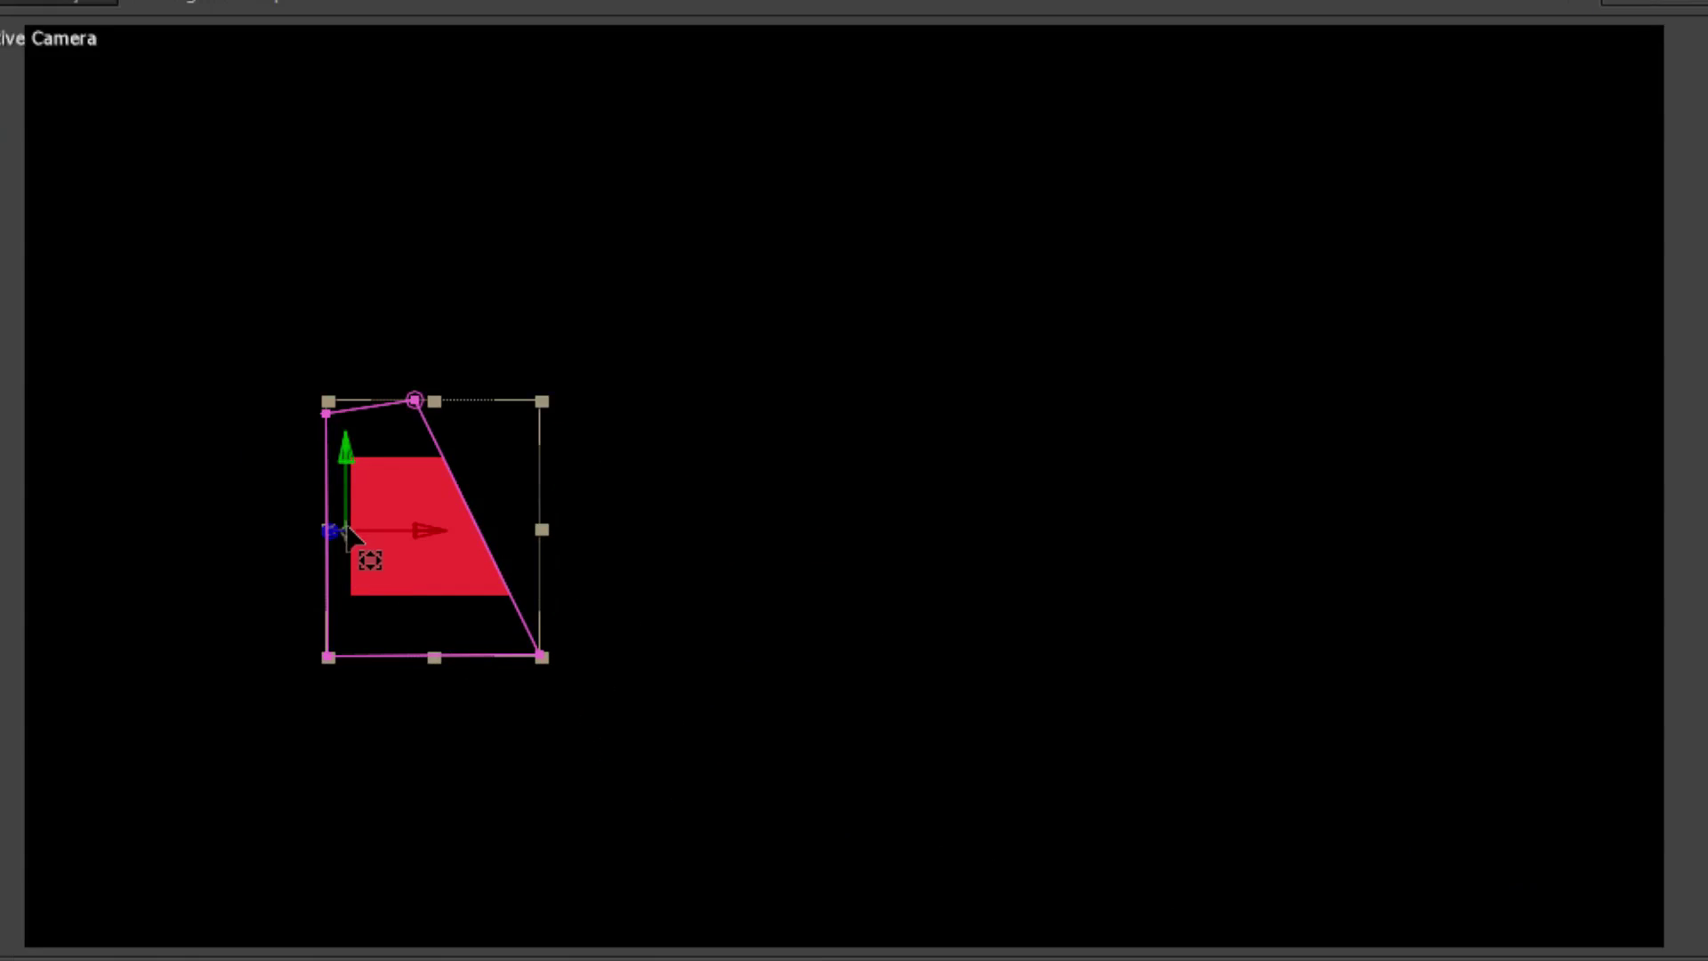
drag(348, 528, 480, 532)
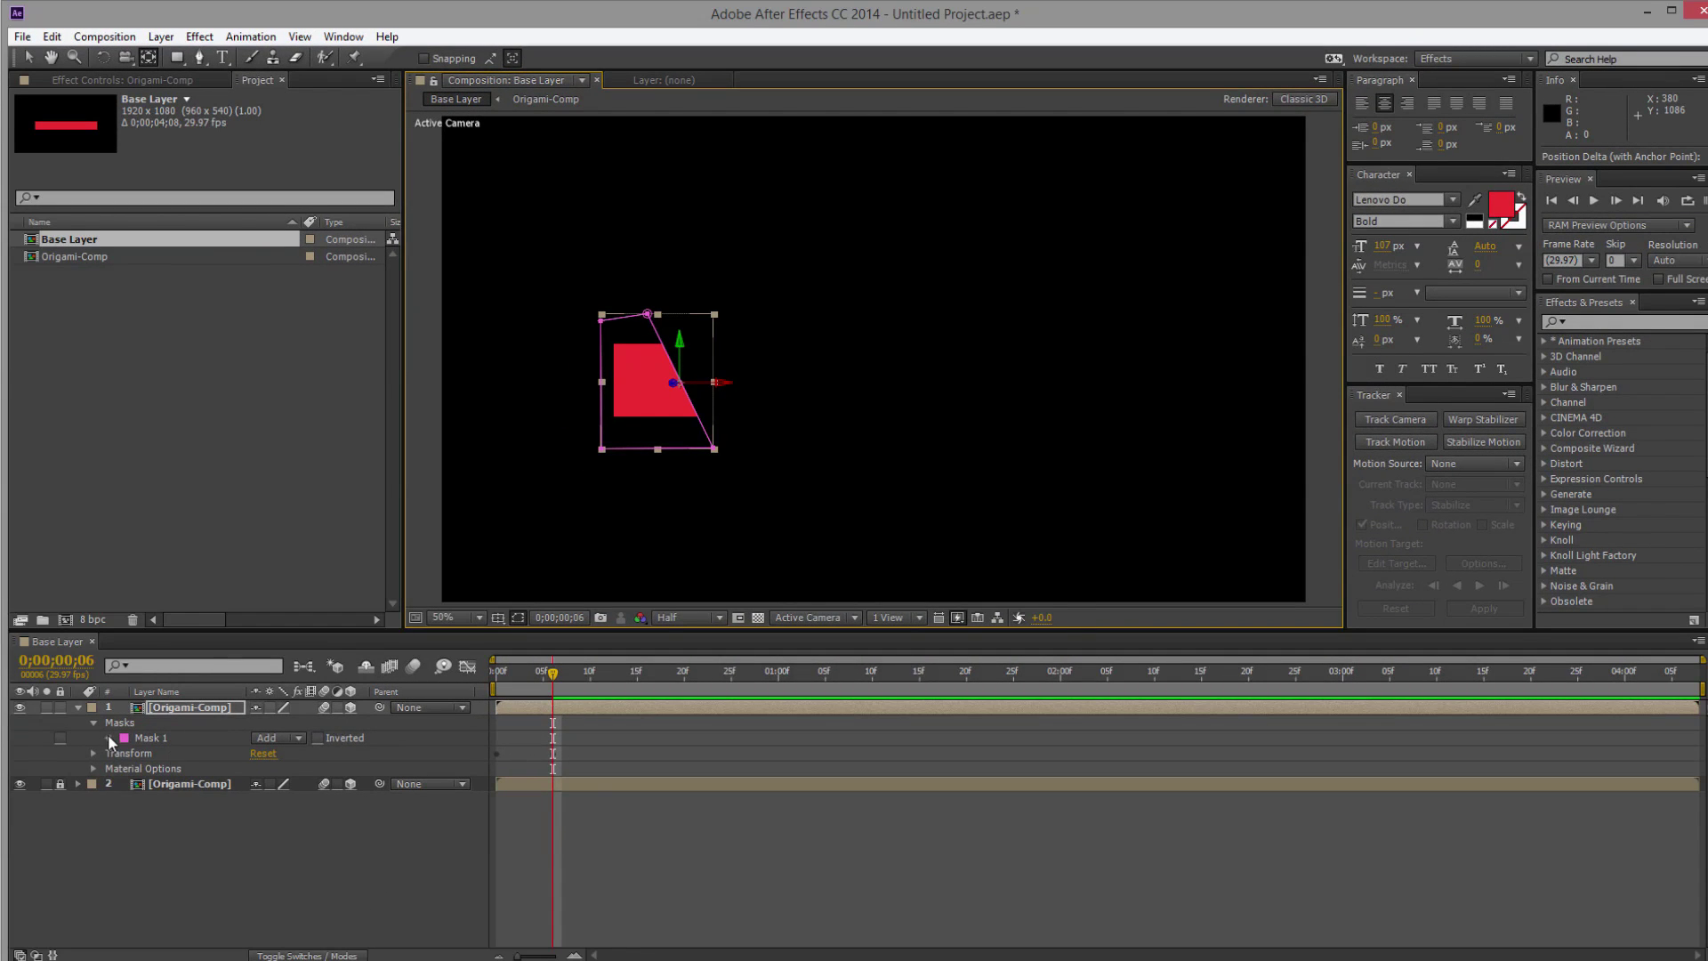
Step: Drag the top layer's mask corners outward to stretch it into a long bar
click(108, 737)
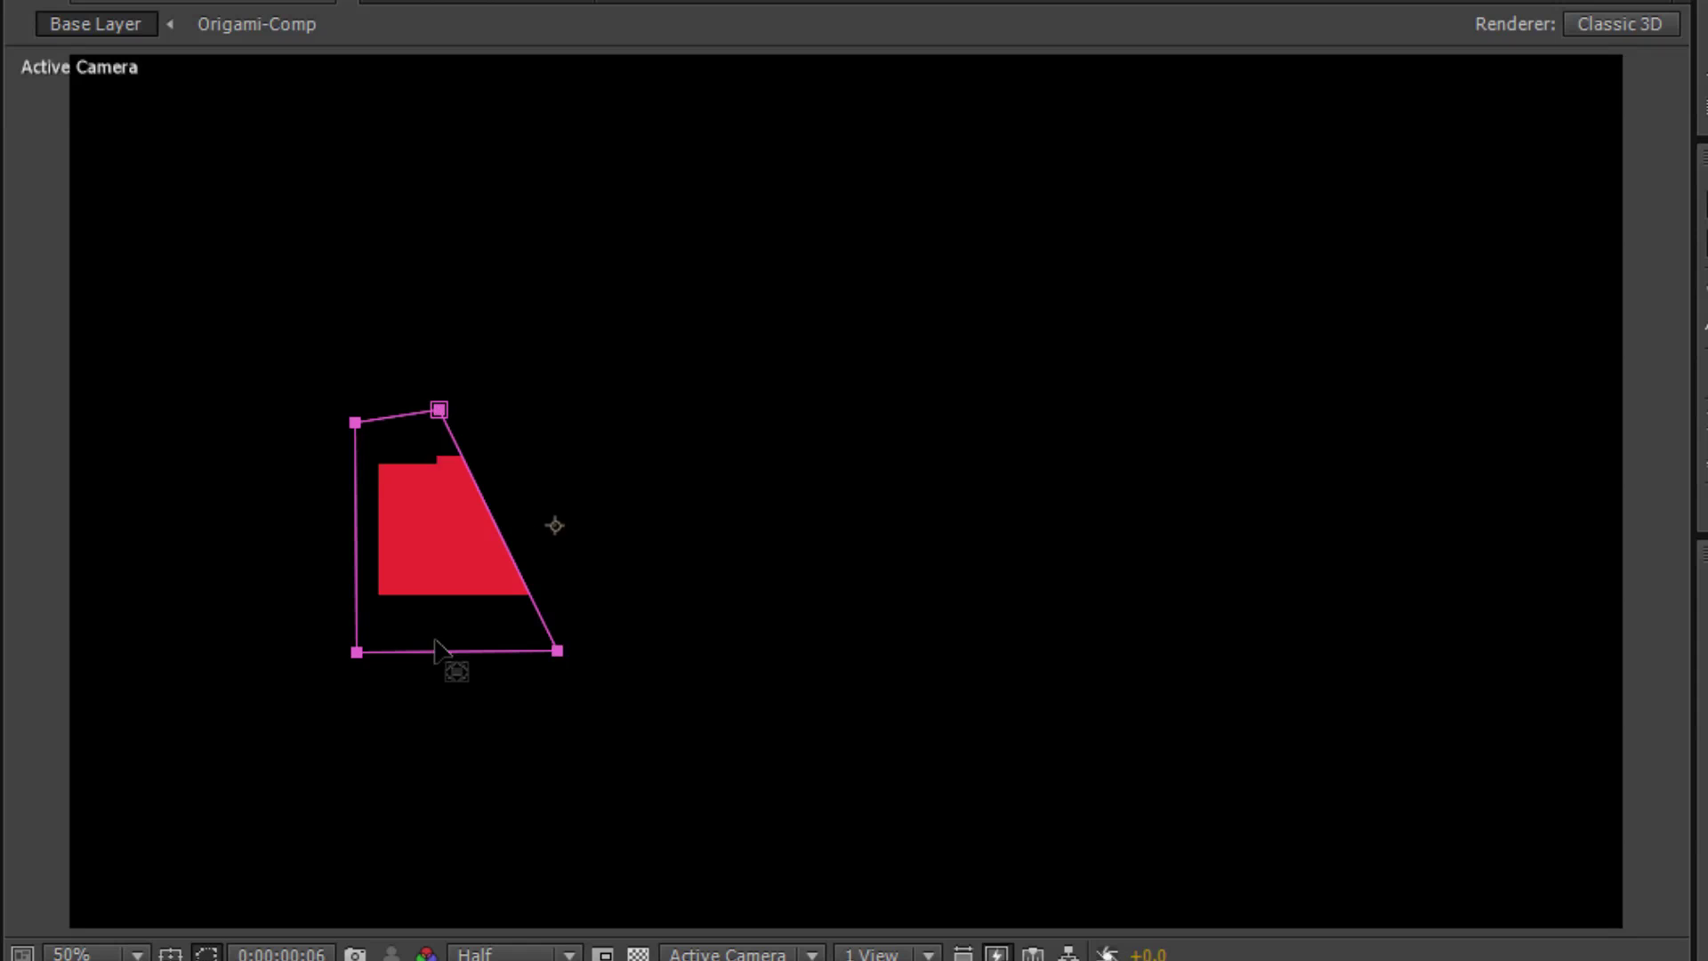
click(457, 650)
key(ctrl+alt+Home)
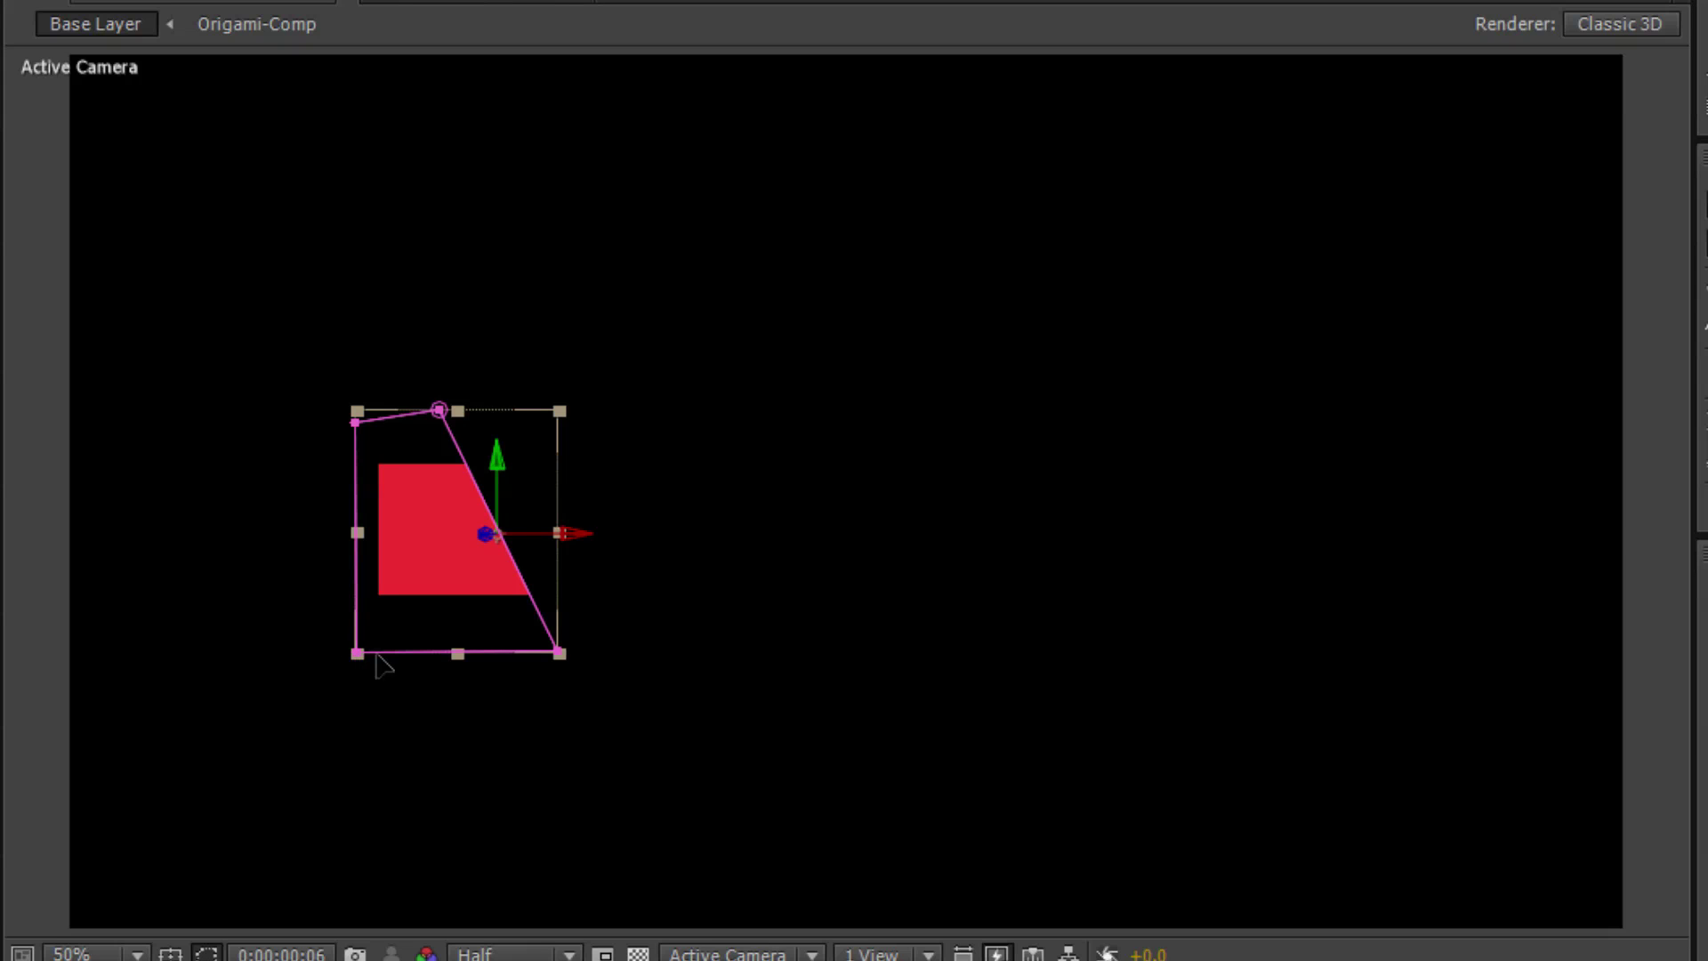
drag(357, 655, 806, 602)
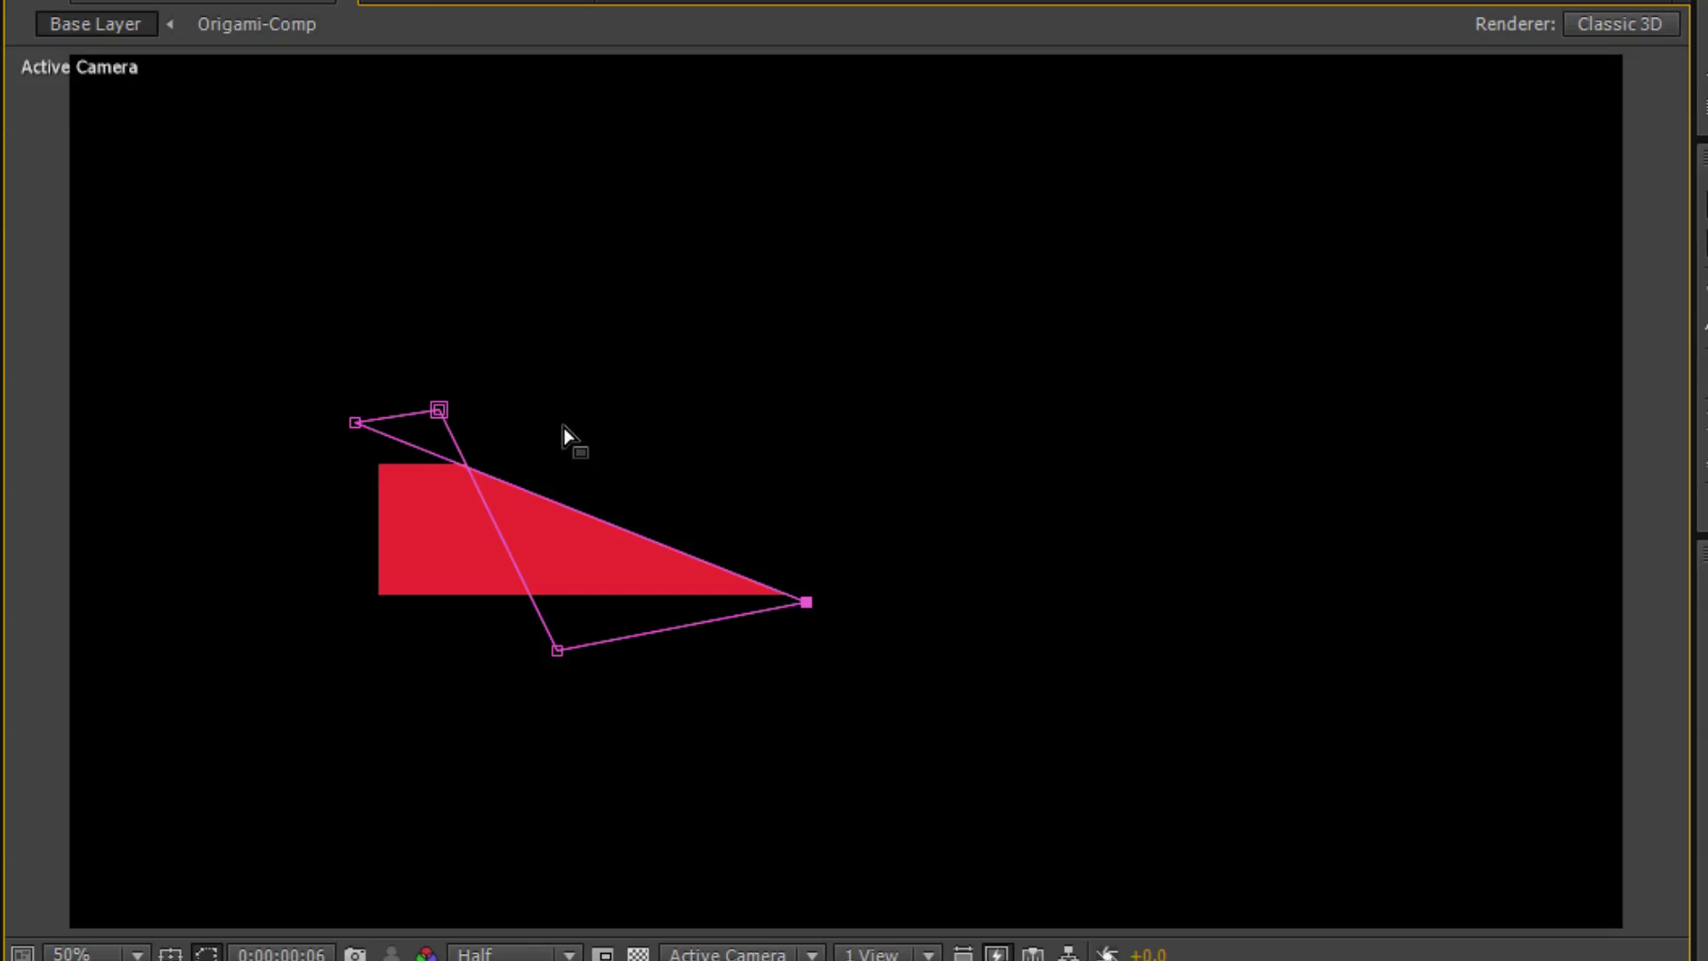
drag(356, 423, 943, 448)
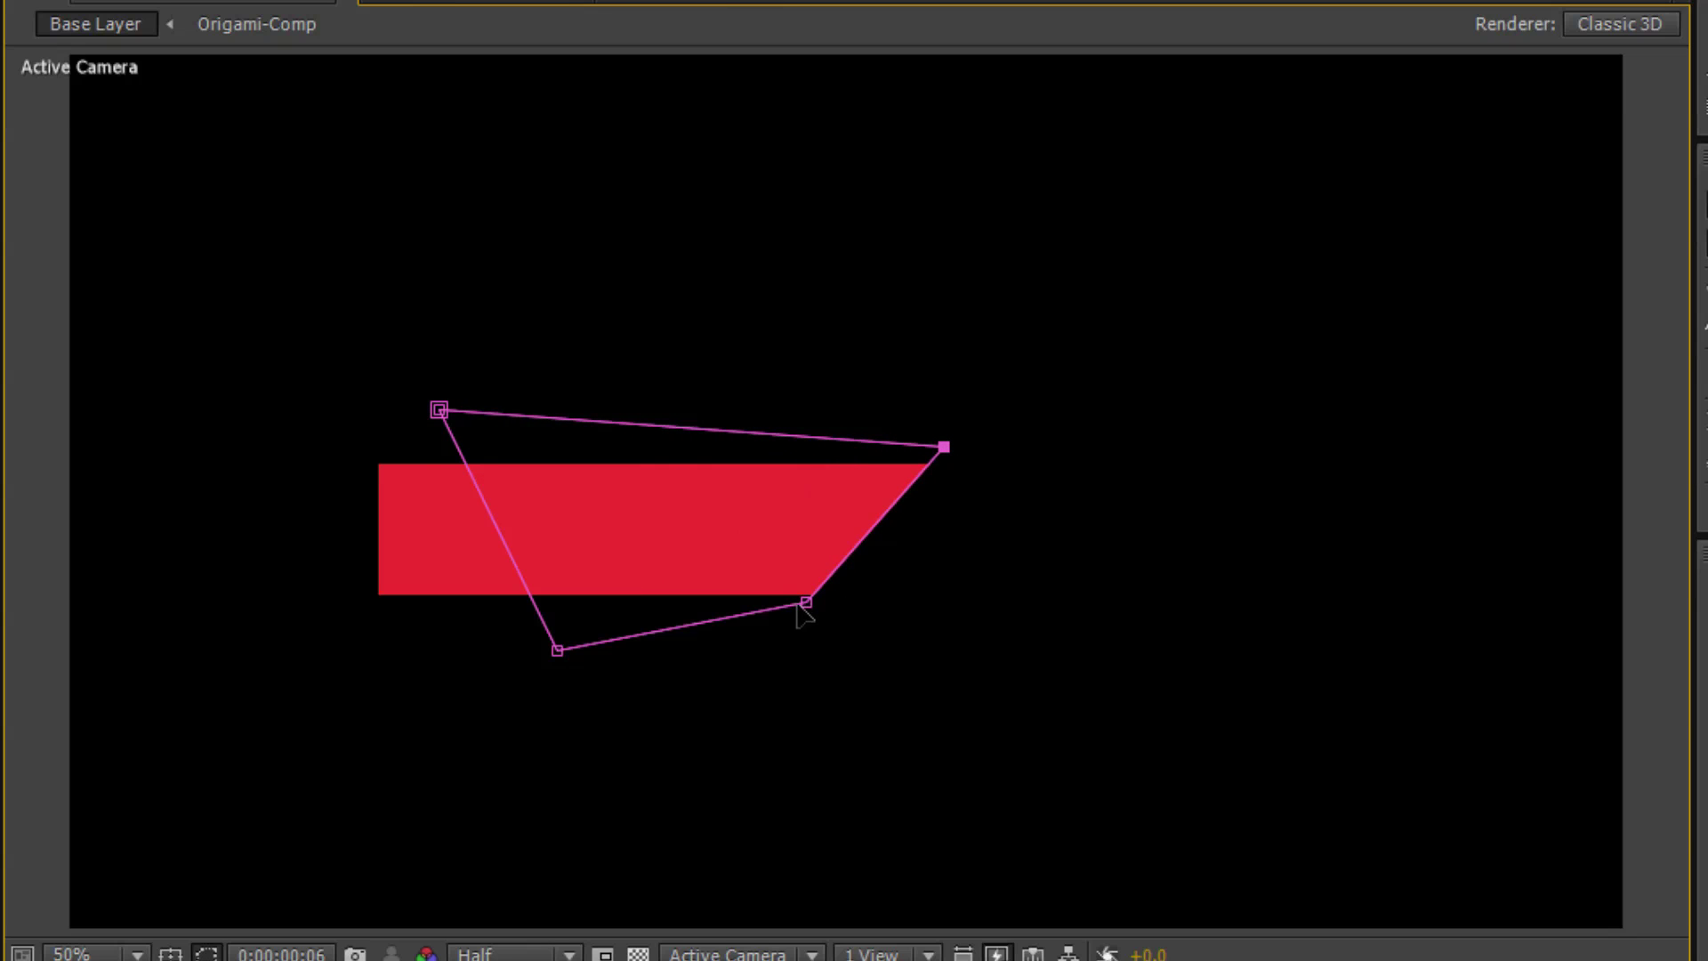
drag(806, 601, 783, 620)
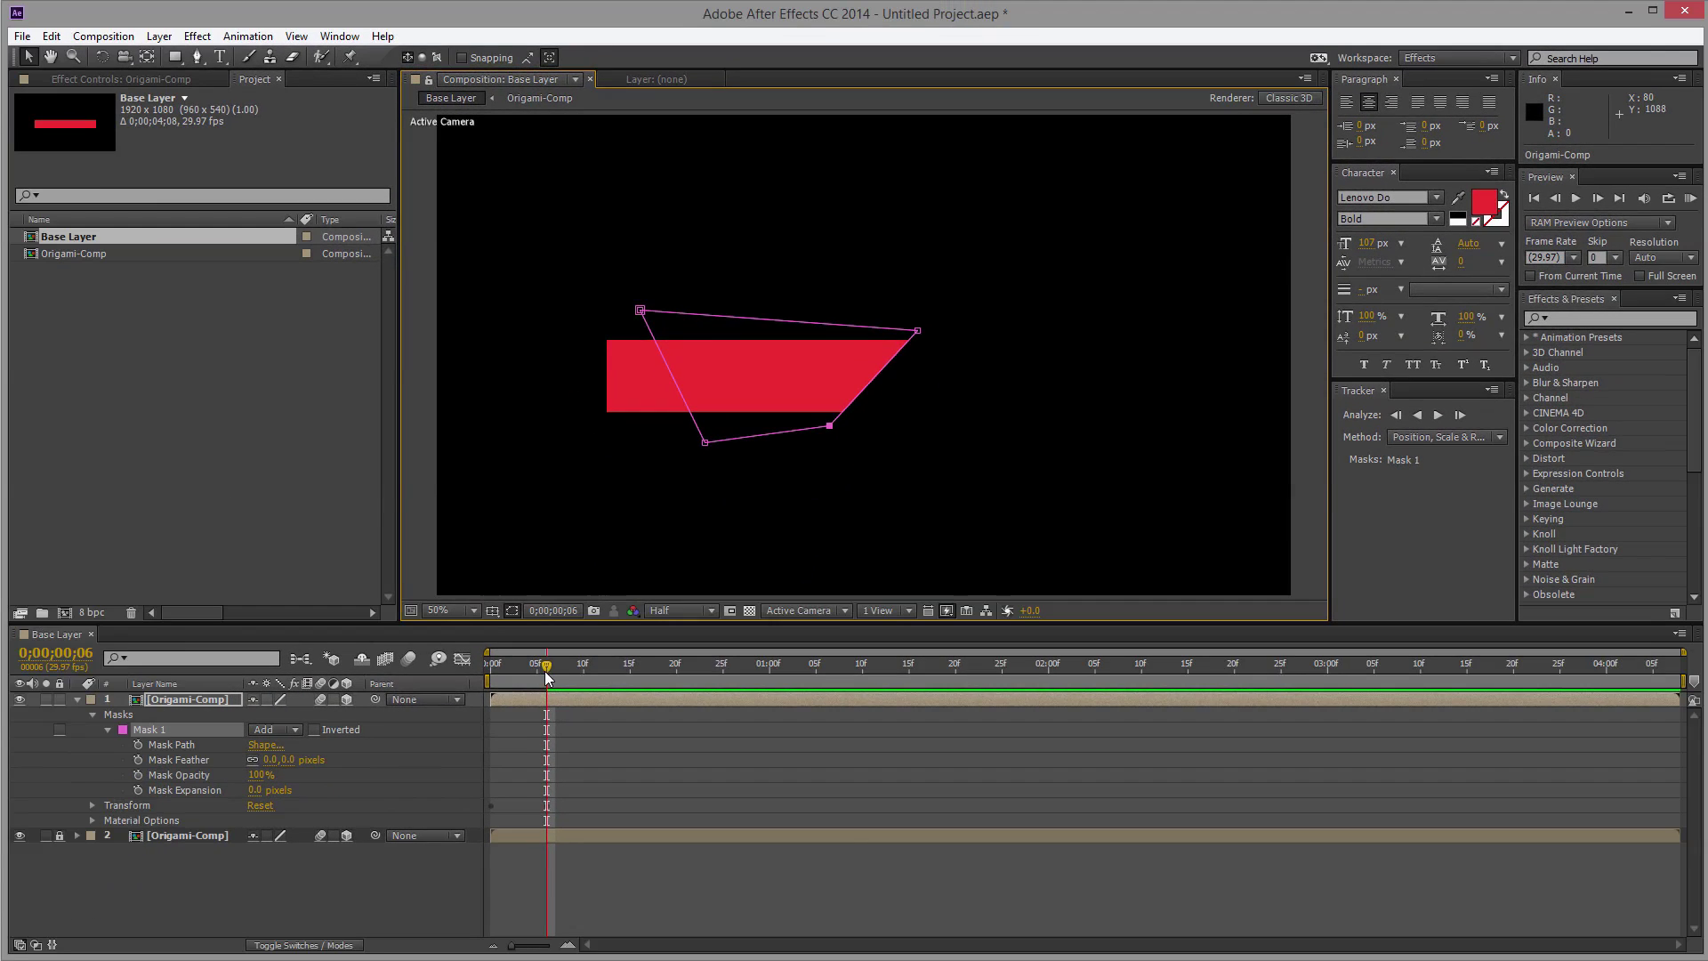
Step: Trim the top layer's in point to the current frame and scrub to preview the fold
mouse_move(545, 671)
mouse_down()
mouse_move(487, 684)
mouse_move(546, 685)
mouse_up()
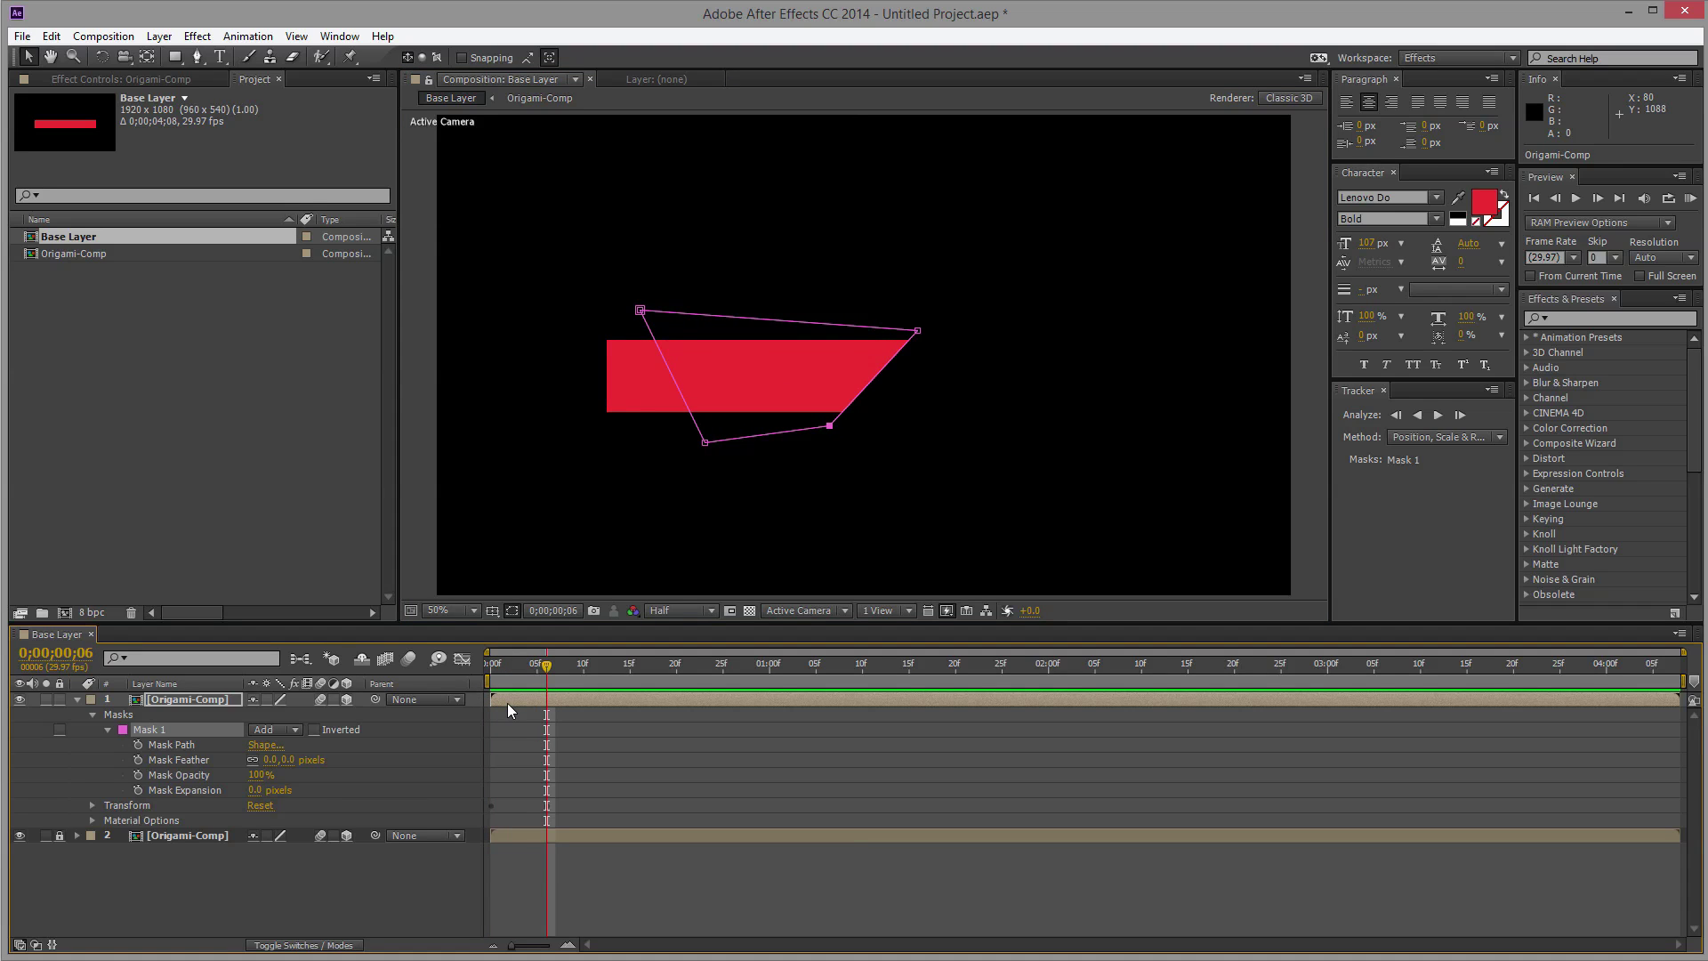
mouse_move(507, 703)
mouse_down()
mouse_move(566, 698)
mouse_move(511, 670)
mouse_move(578, 681)
mouse_up()
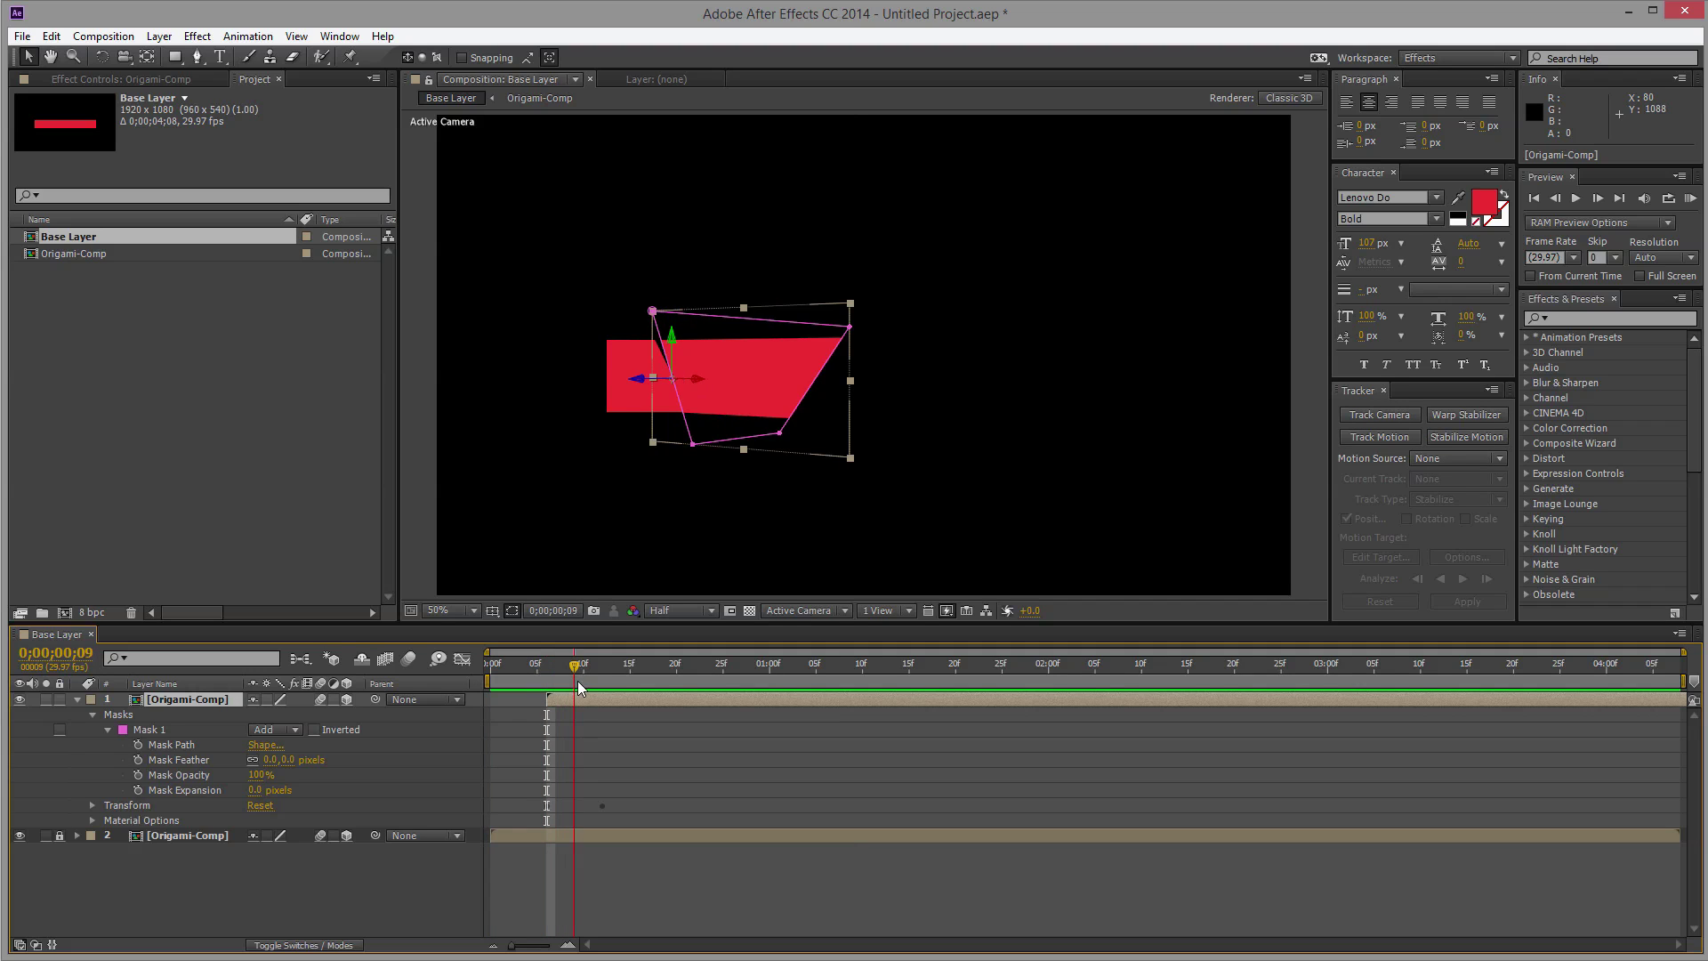
key(ctrl+grave)
drag(578, 680, 565, 690)
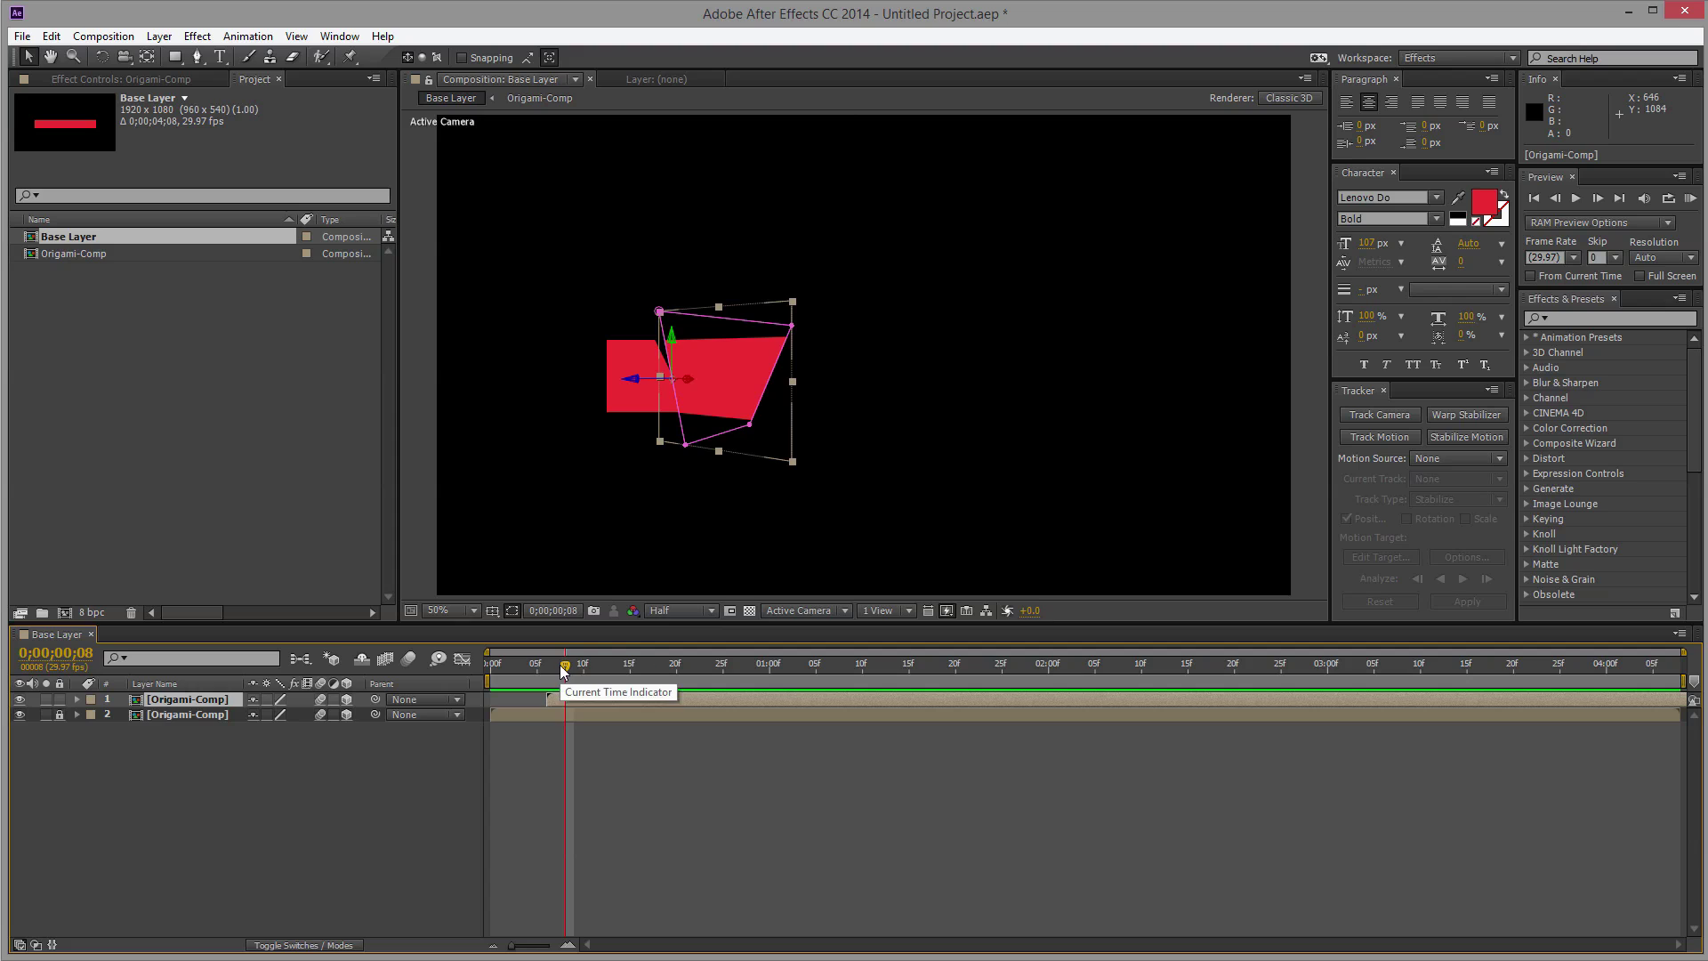
mouse_move(562, 672)
mouse_down()
mouse_move(631, 666)
mouse_move(490, 687)
mouse_move(591, 687)
mouse_move(469, 676)
mouse_move(622, 670)
mouse_up()
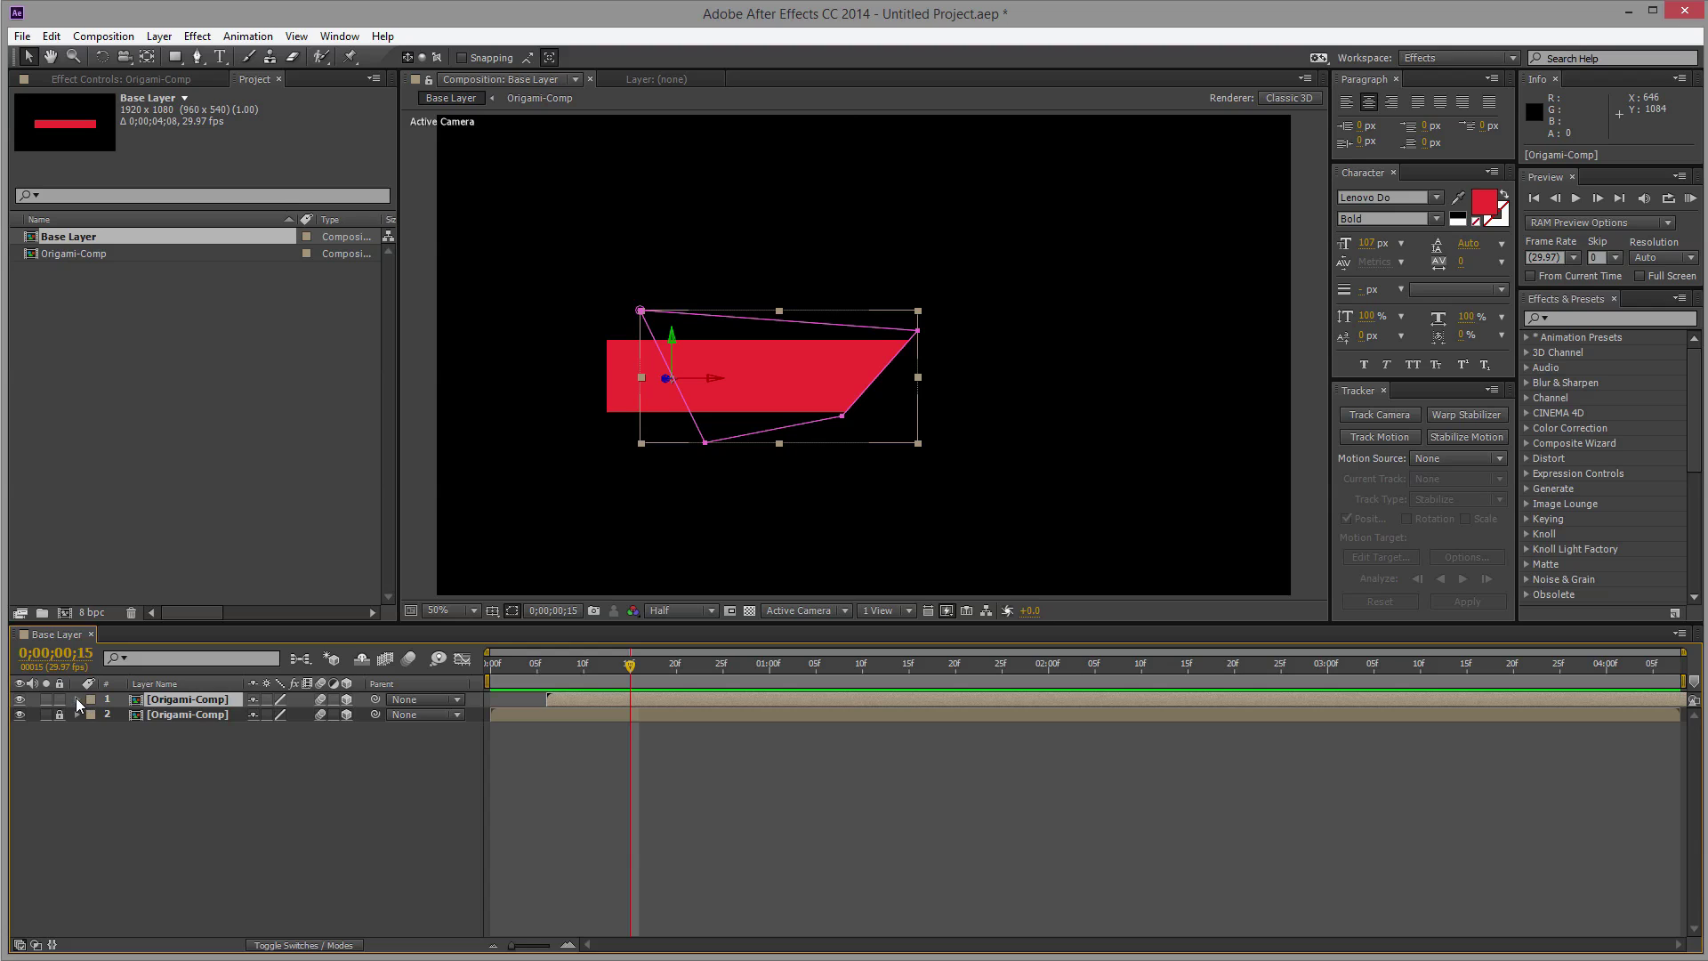
Step: At the frame-12 Y Rotation keyframe, duplicate the top Origami-Comp layer
click(76, 697)
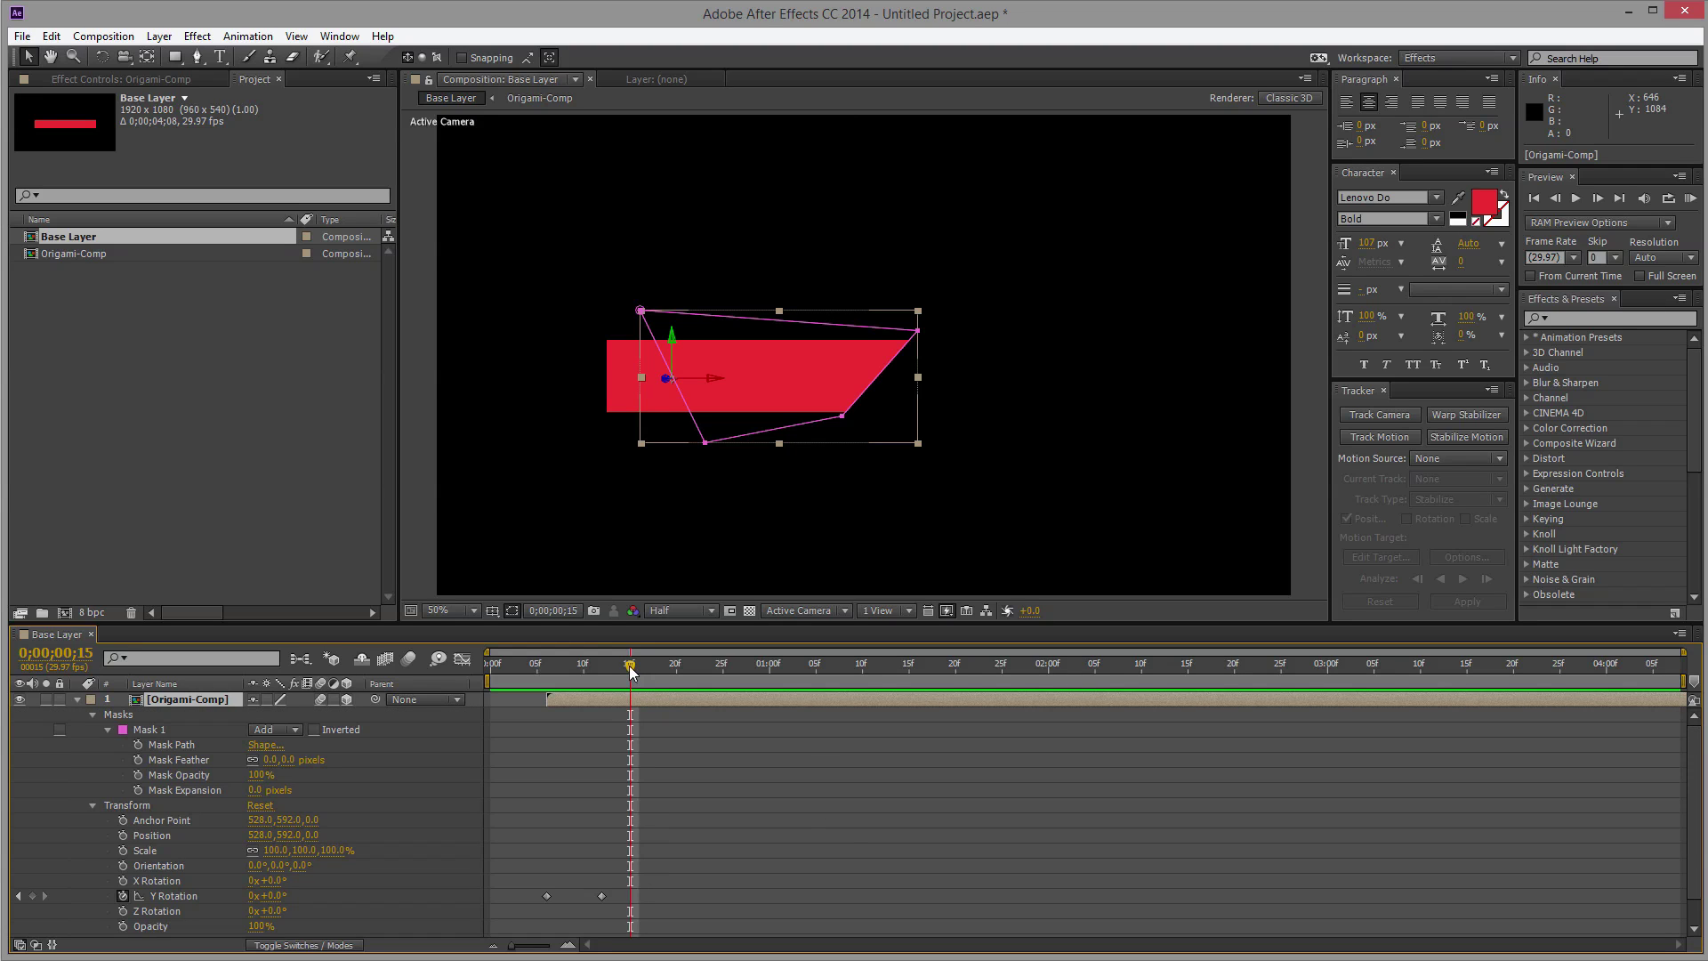
click(602, 668)
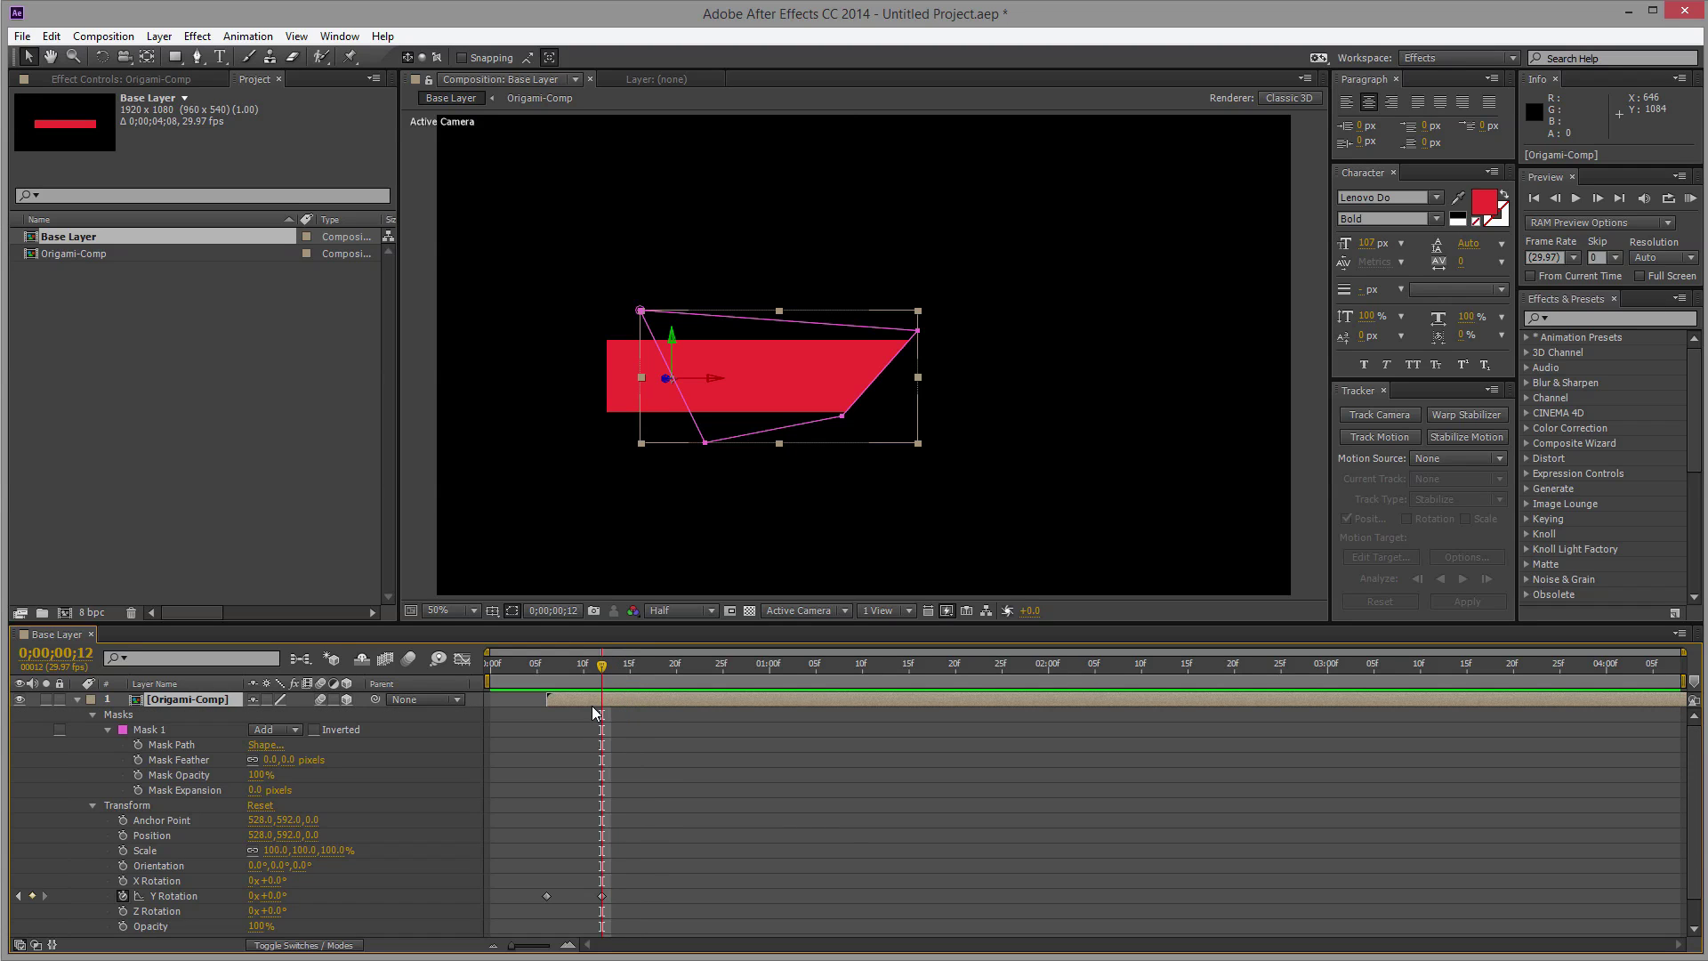
click(77, 698)
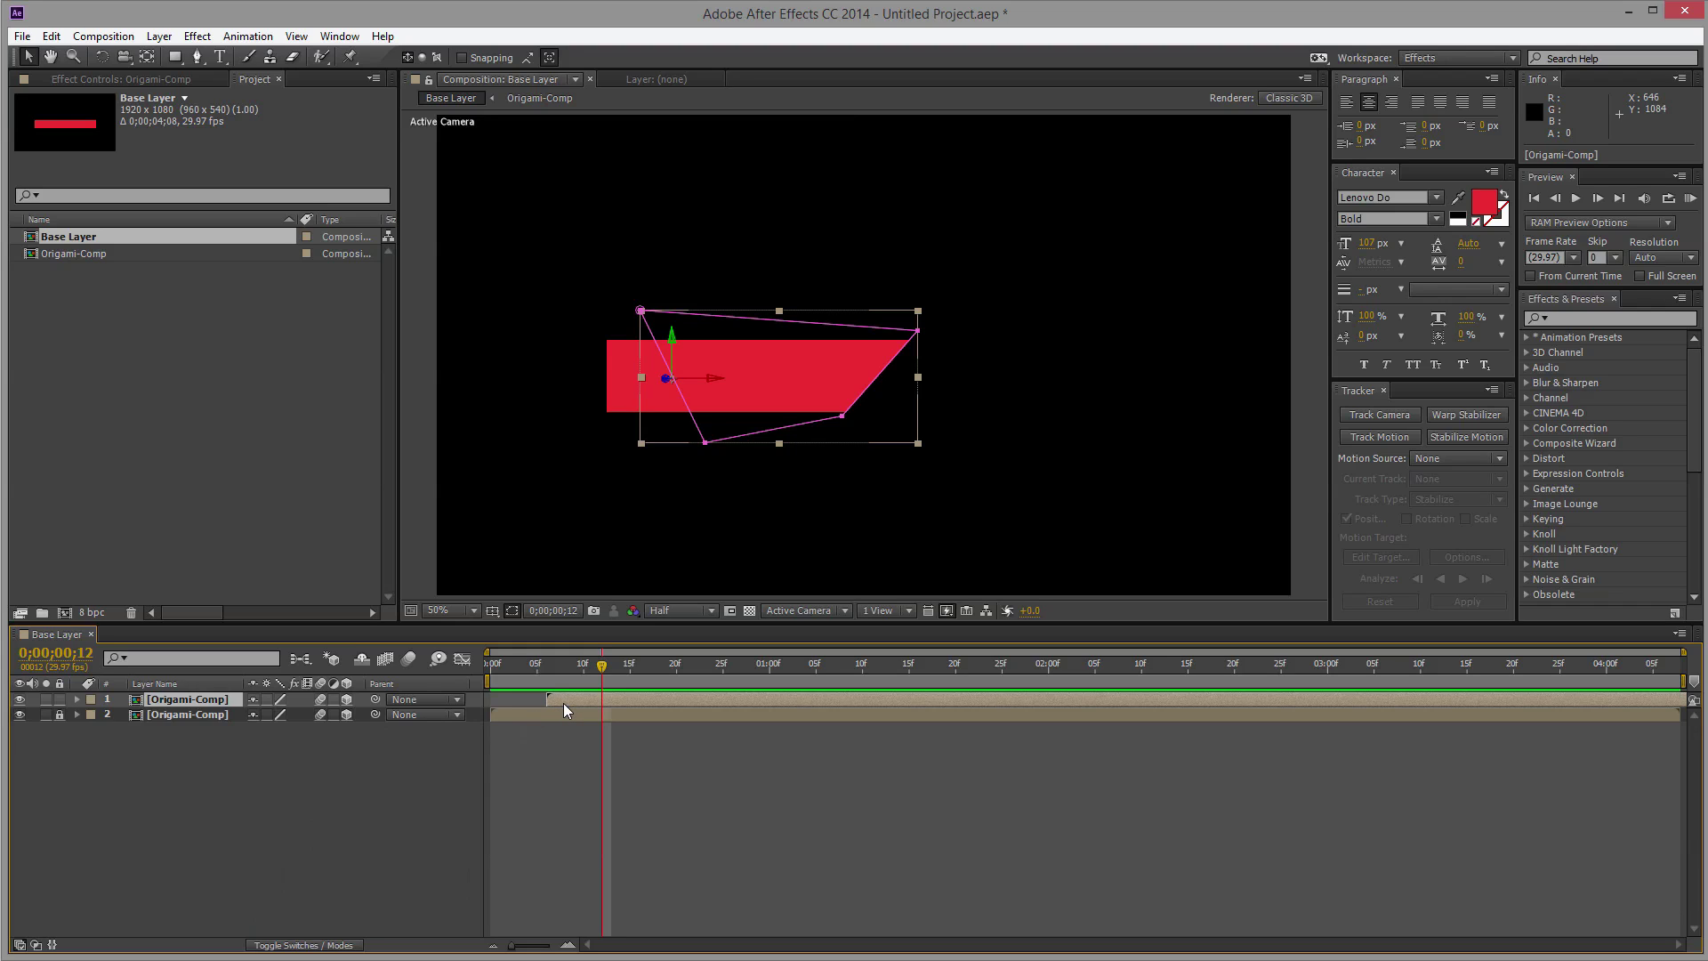
key(ctrl+d)
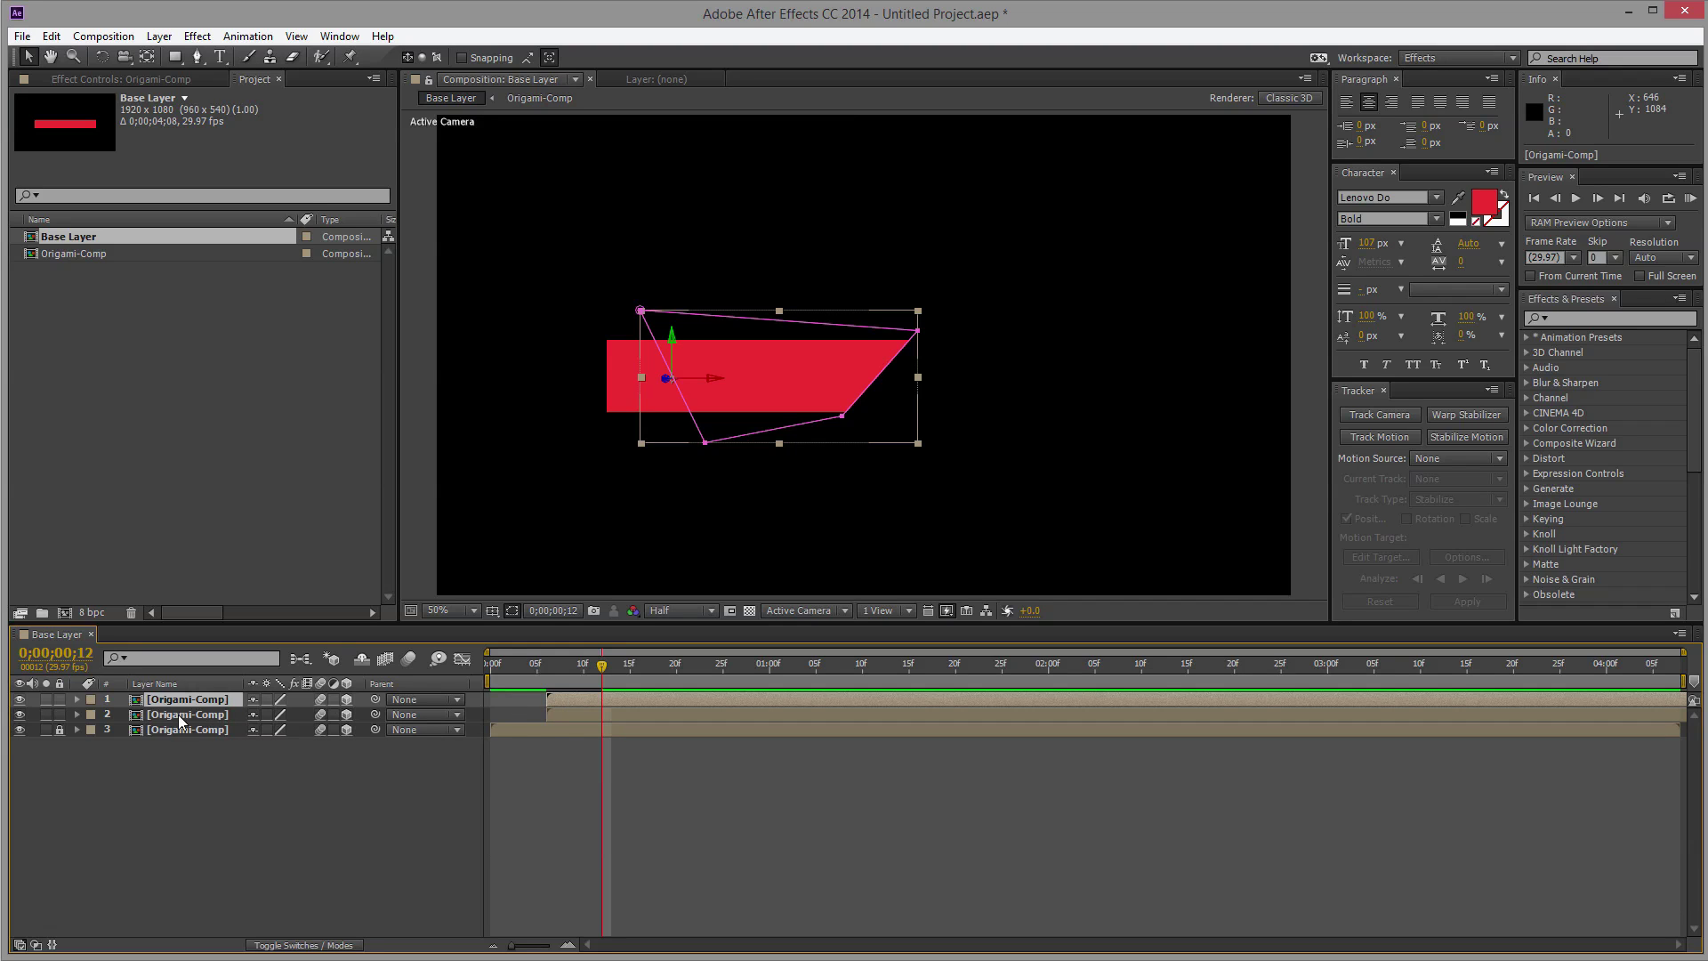
Step: Lock the second layer and reveal Mask 1 on the new top layer
click(58, 713)
click(77, 699)
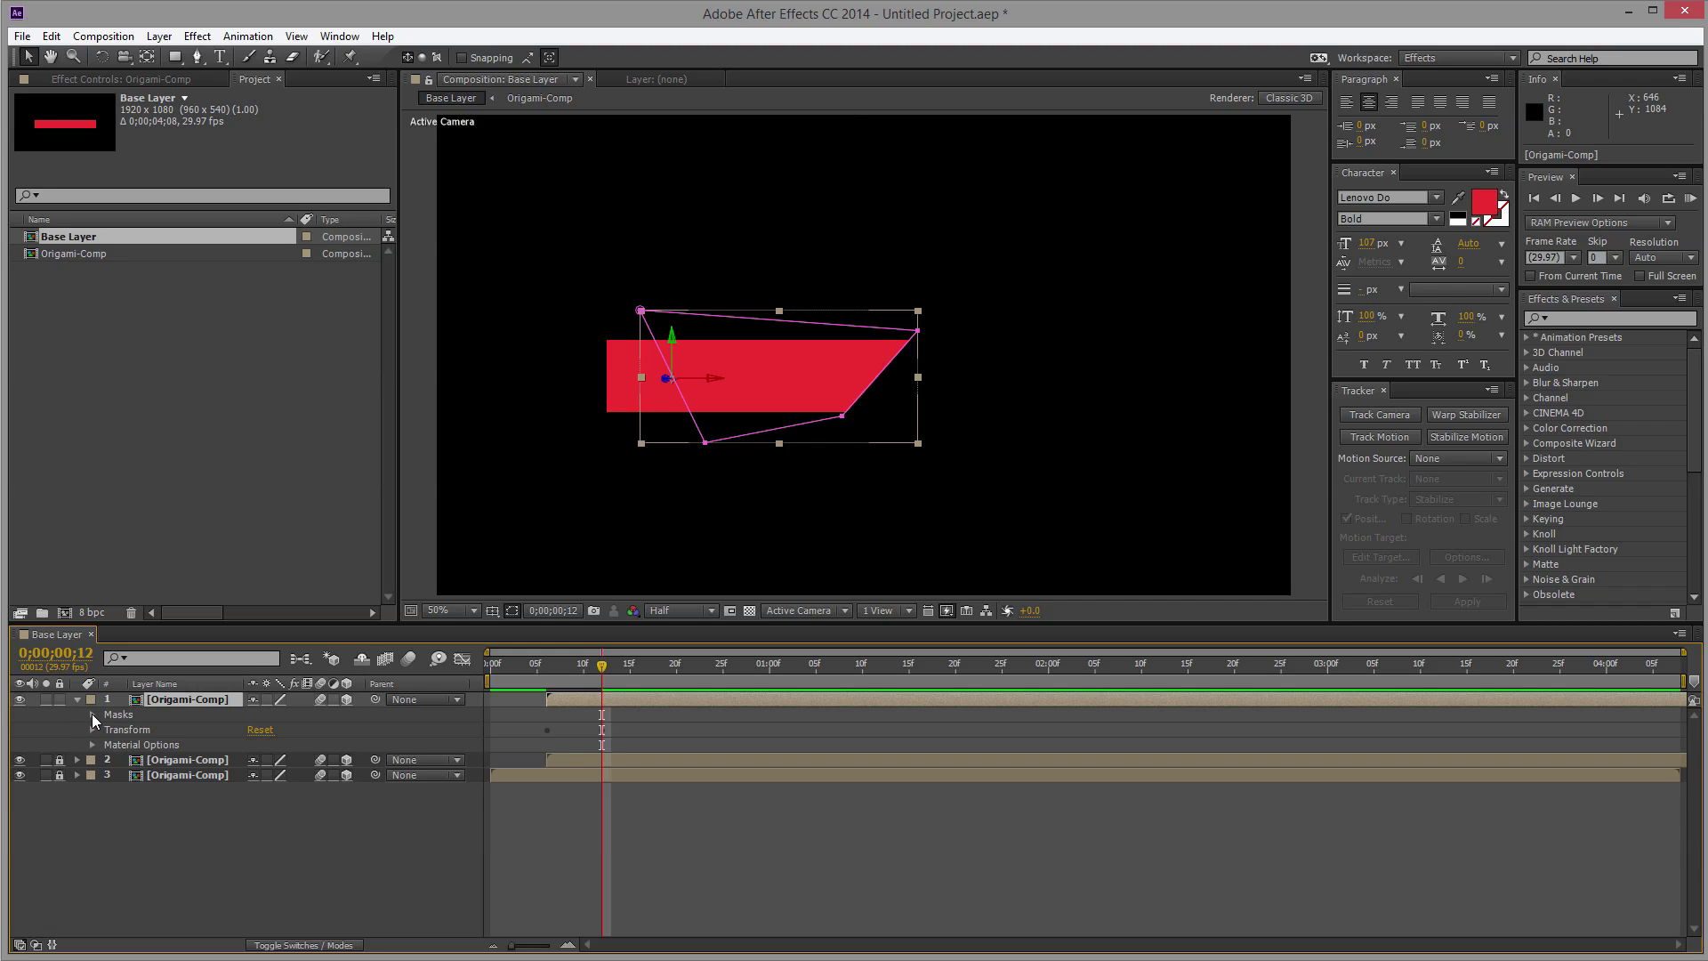
click(93, 713)
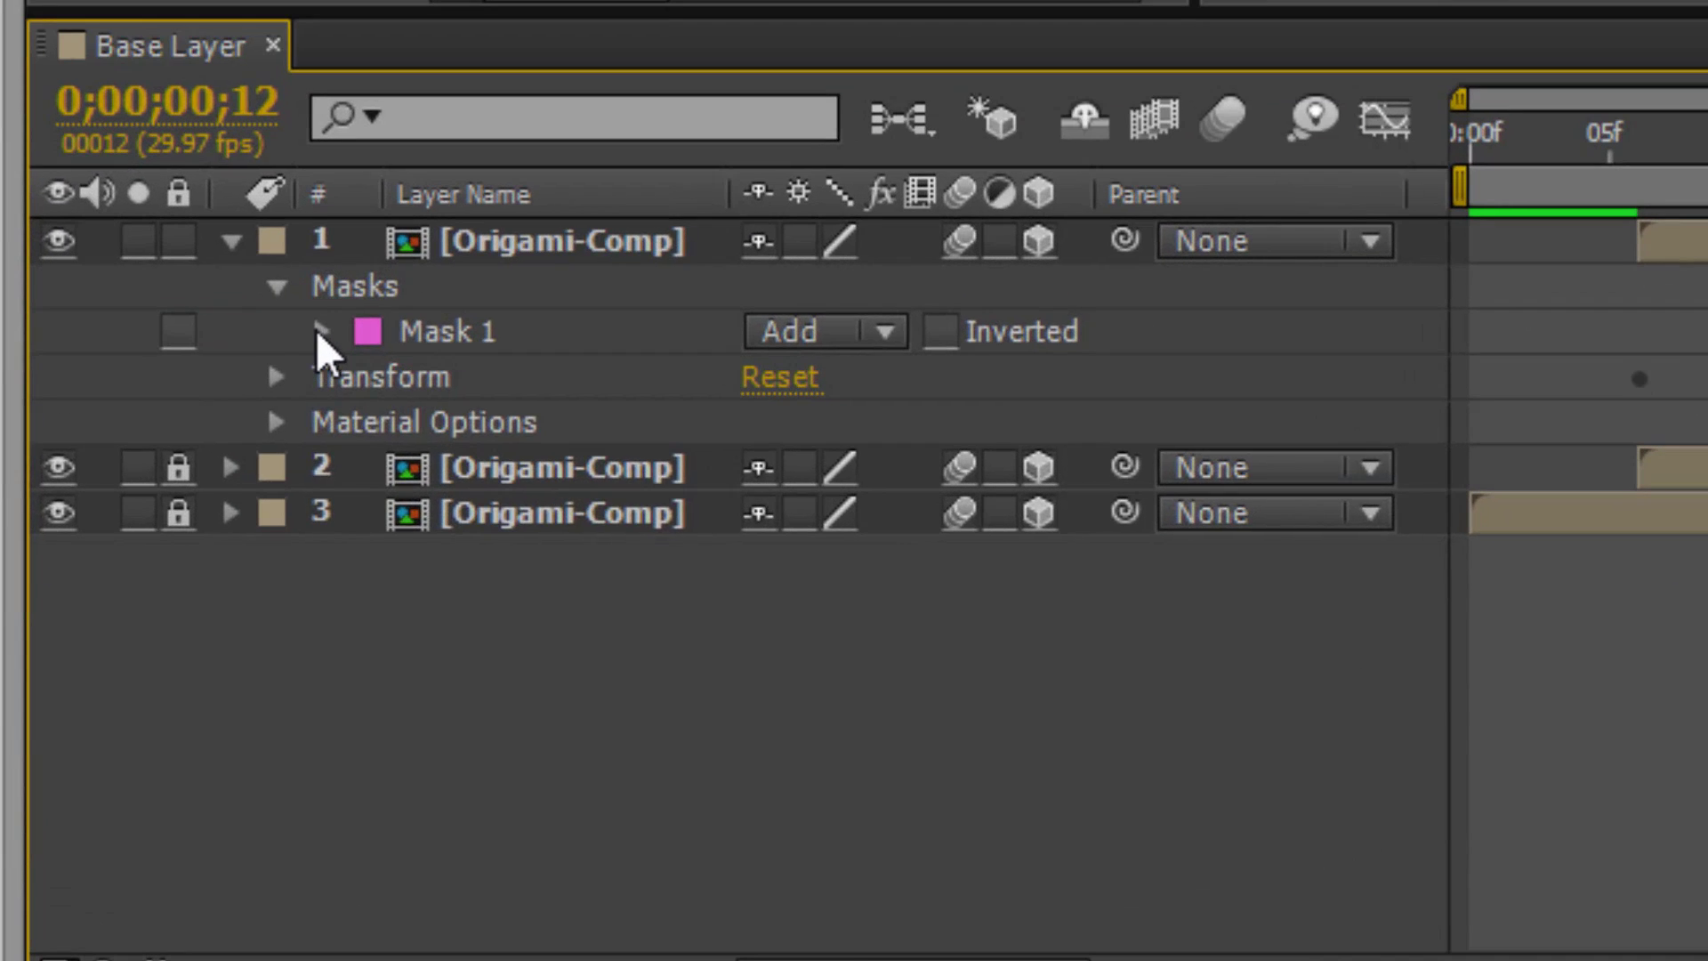
click(108, 729)
Step: Drag Mask 1's four corners over the bar's right end, giving it a slanted left edge
click(564, 514)
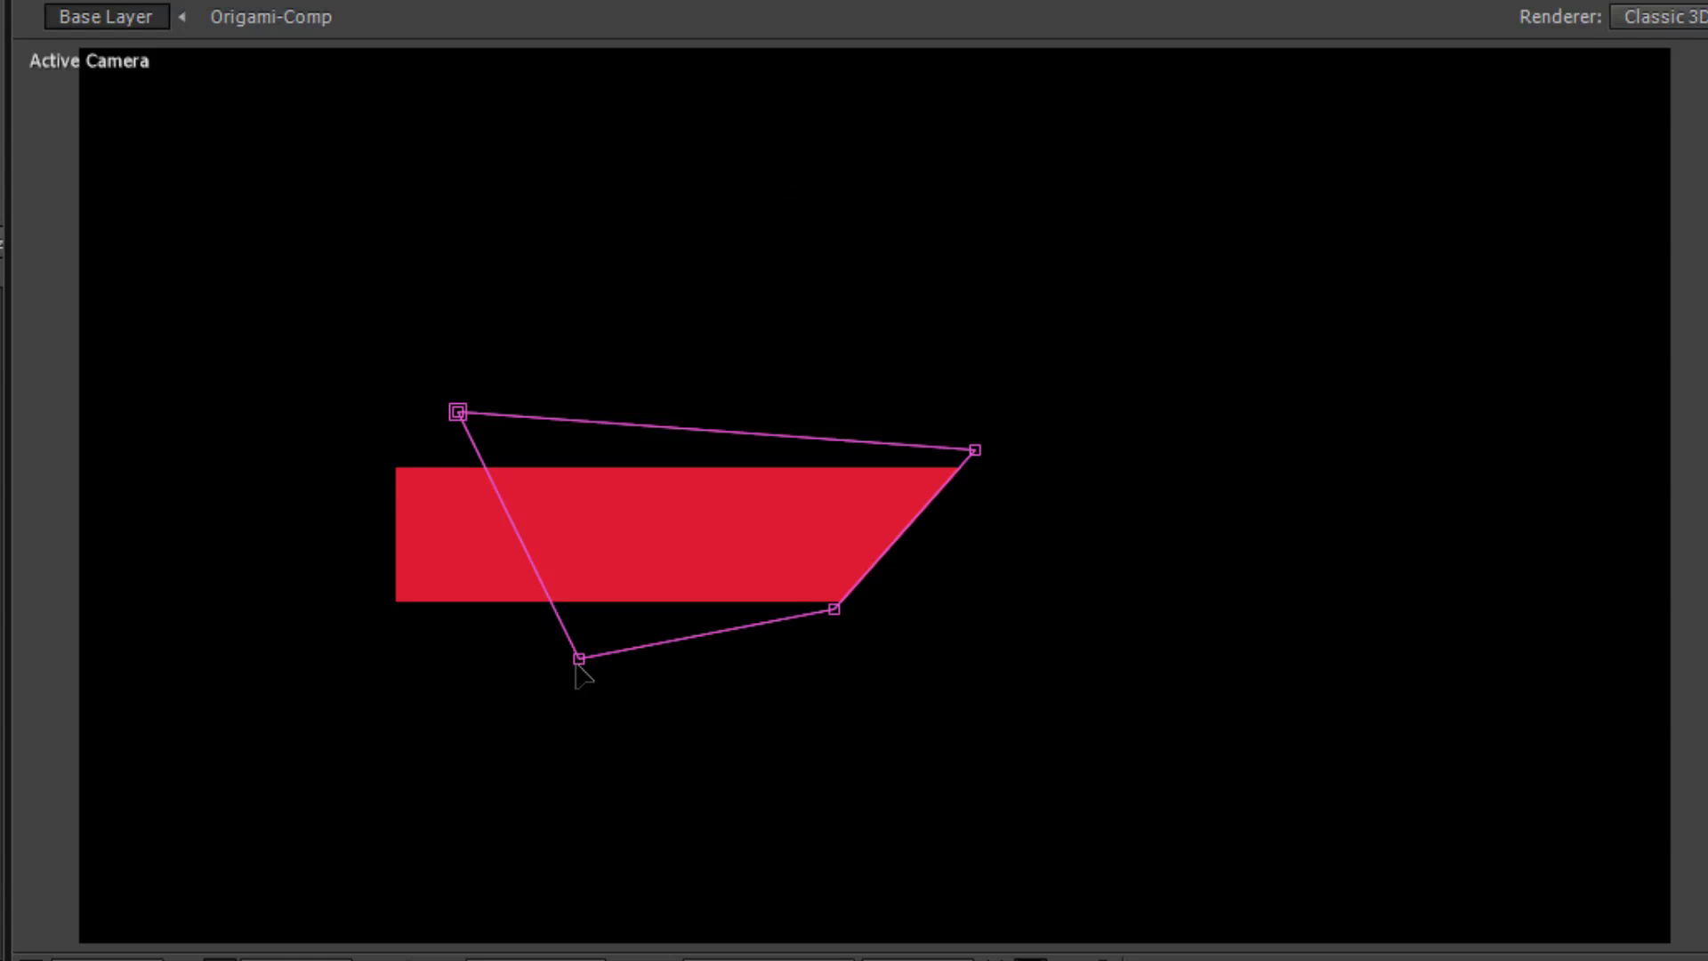
mouse_move(580, 660)
mouse_down()
mouse_move(1052, 658)
mouse_move(1640, 614)
mouse_up()
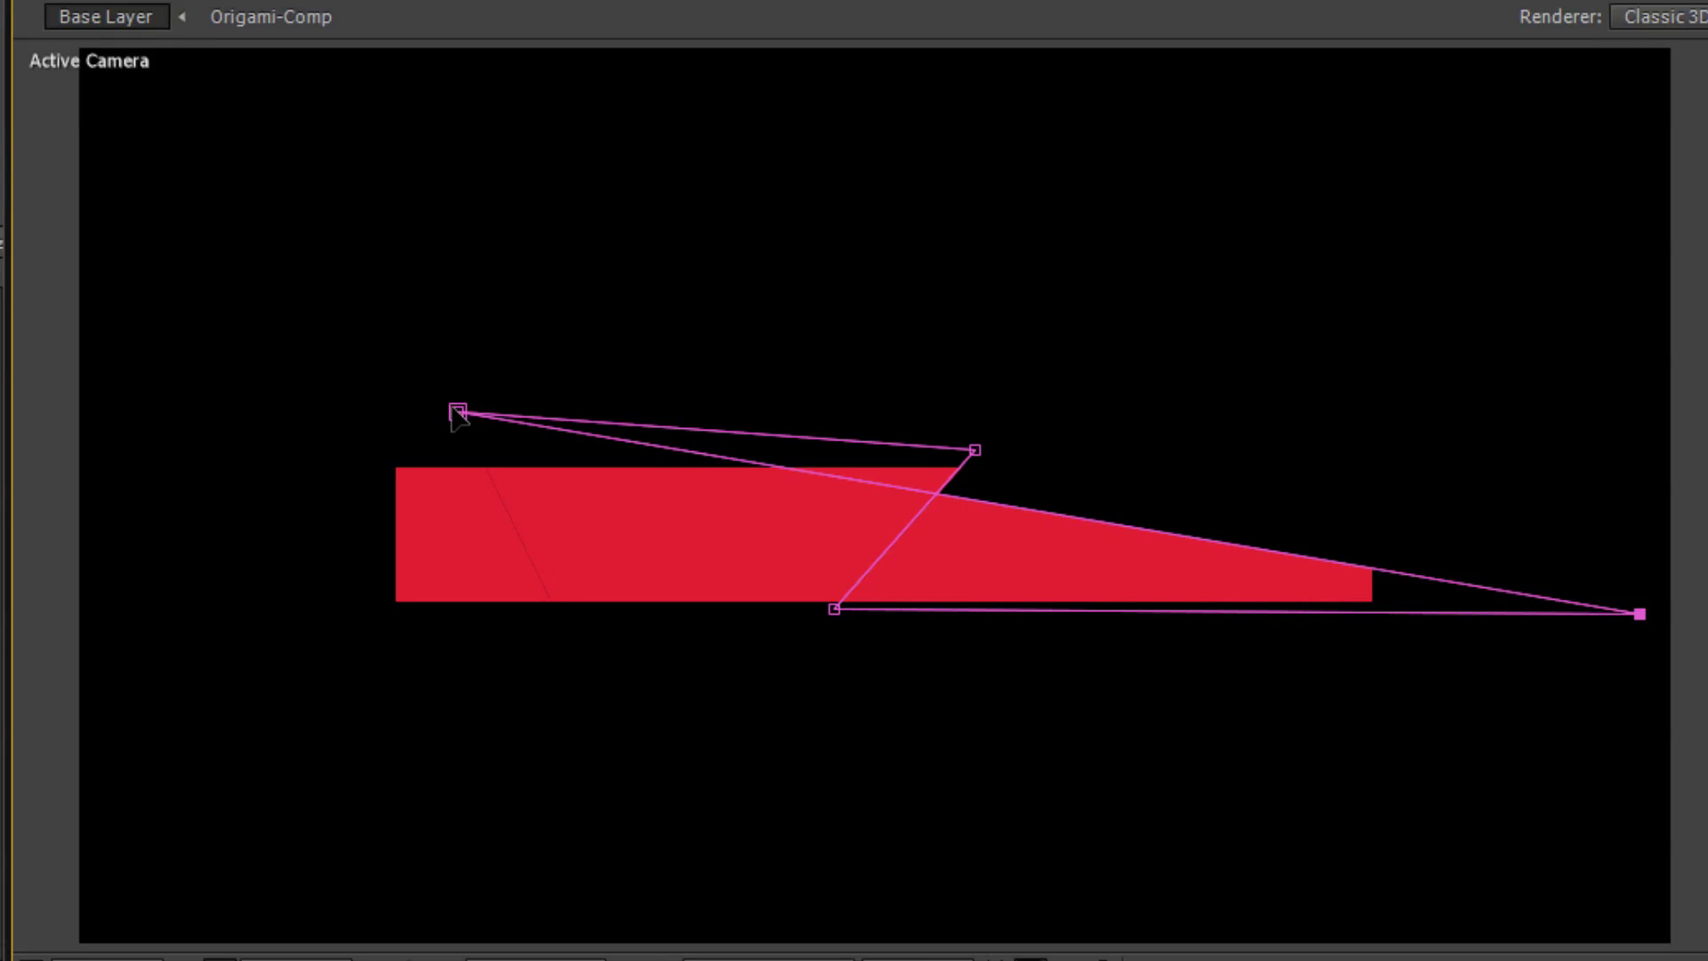
drag(458, 411, 1450, 409)
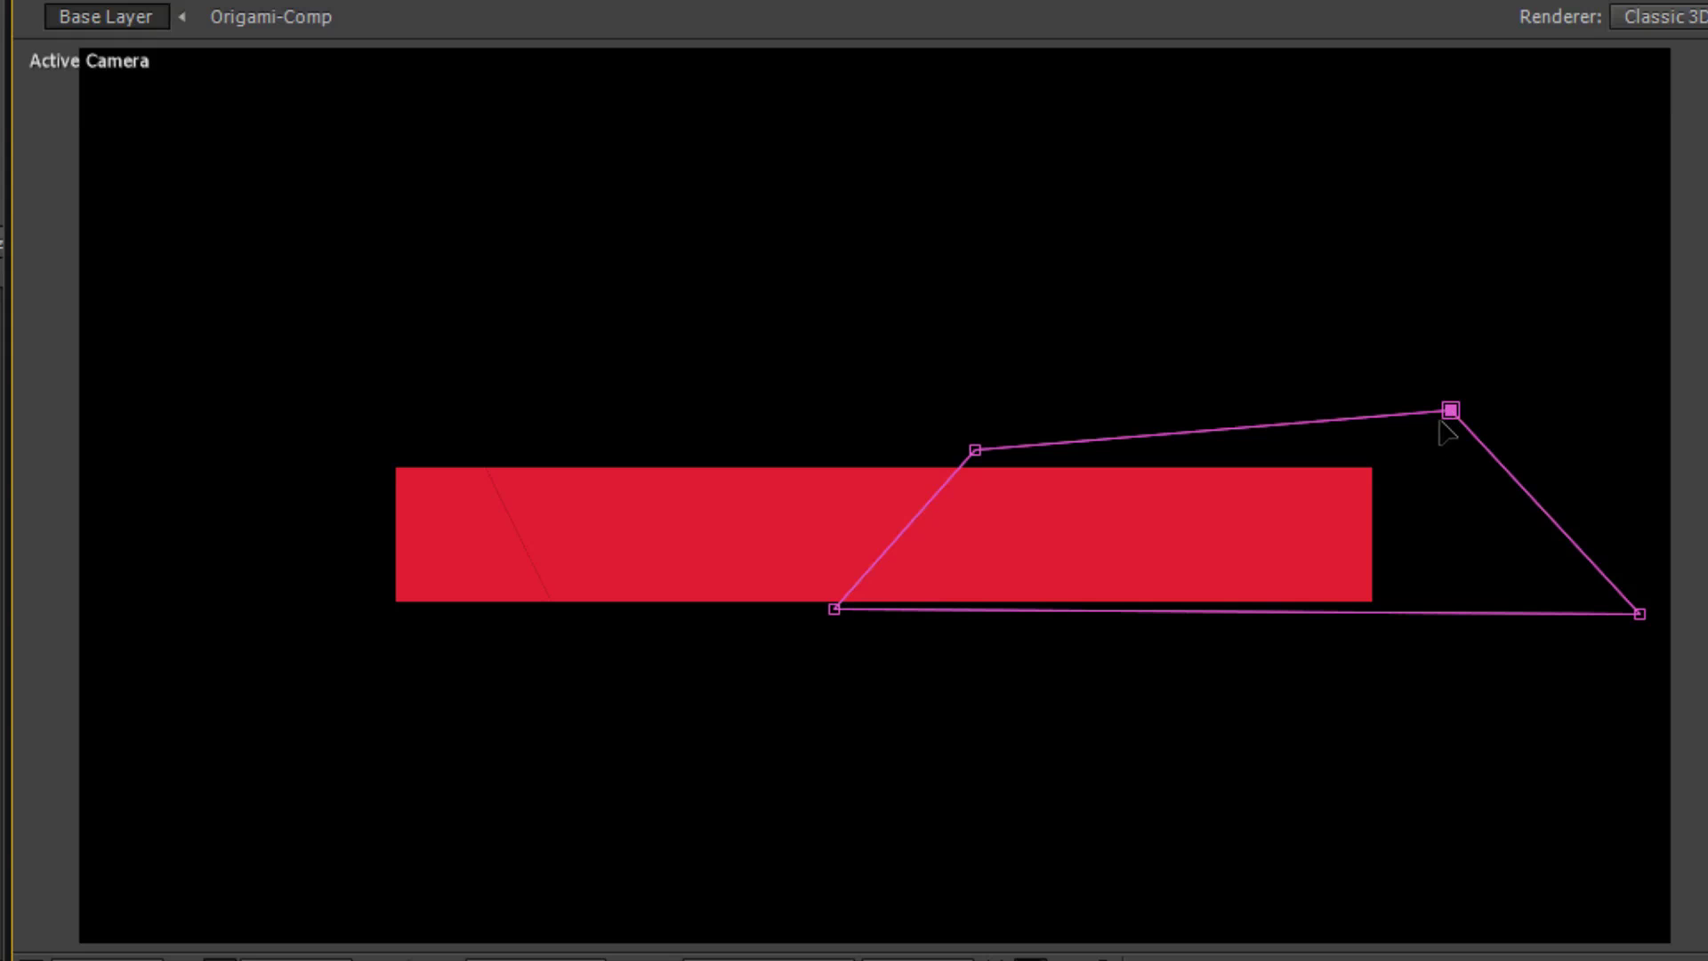
mouse_move(1643, 624)
mouse_down()
mouse_move(1405, 637)
mouse_move(1402, 619)
mouse_up()
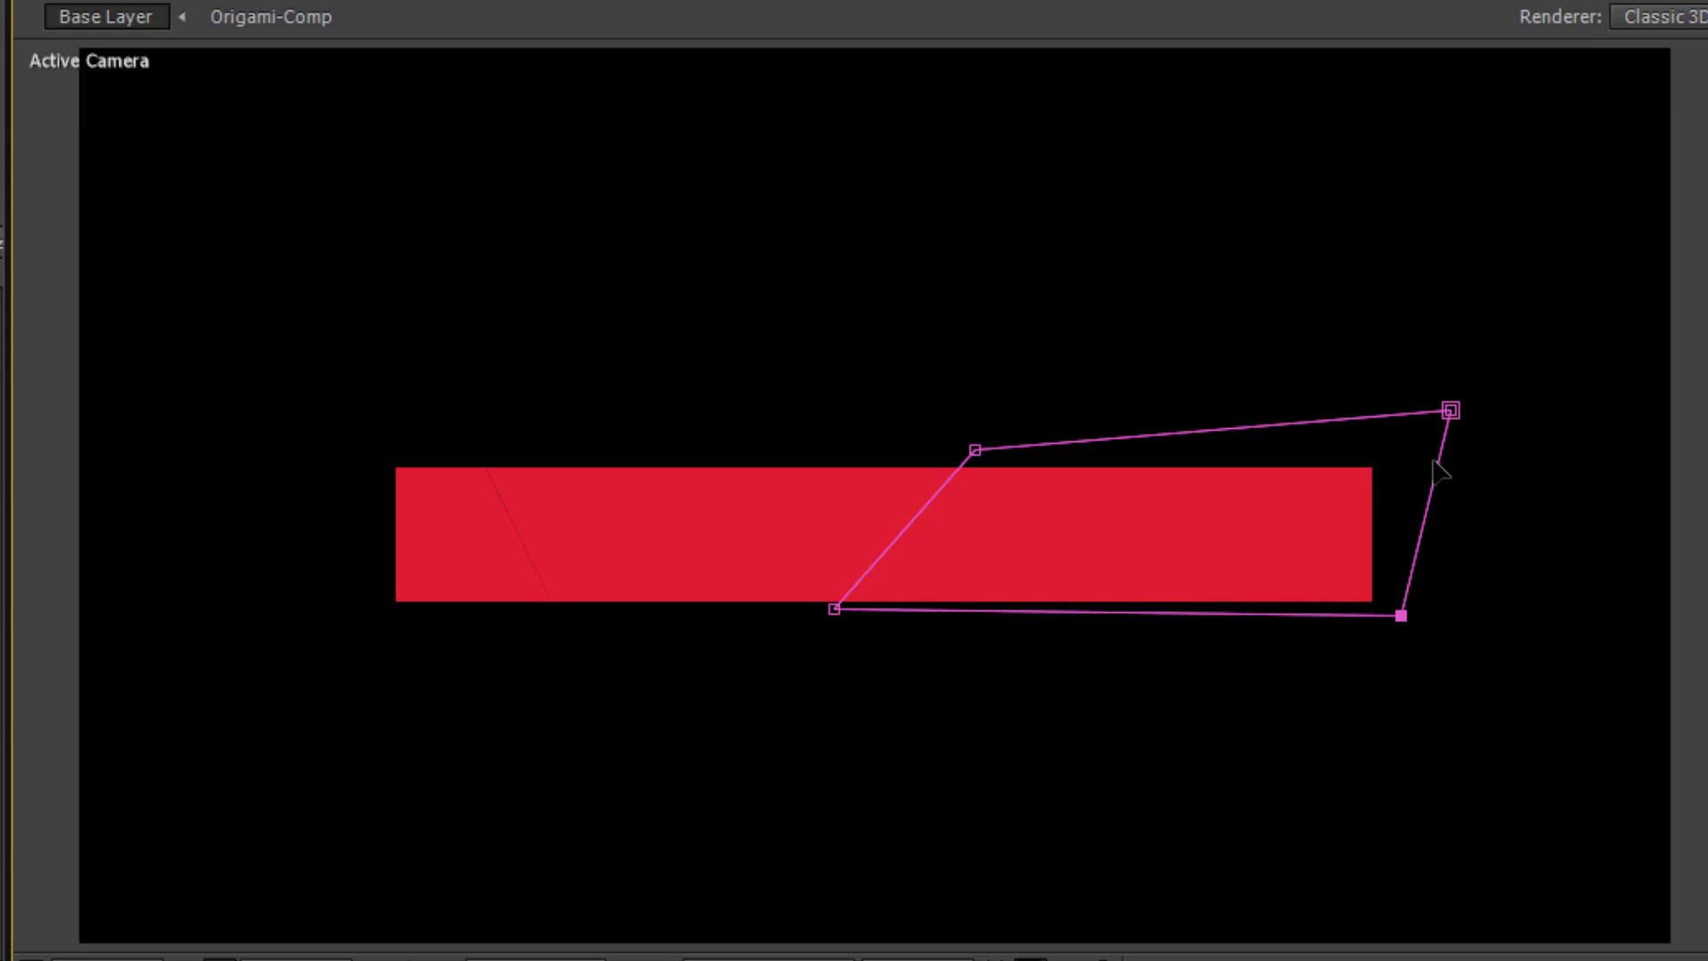
click(1450, 412)
mouse_move(1451, 411)
mouse_down()
mouse_move(1394, 426)
mouse_move(1410, 450)
mouse_up()
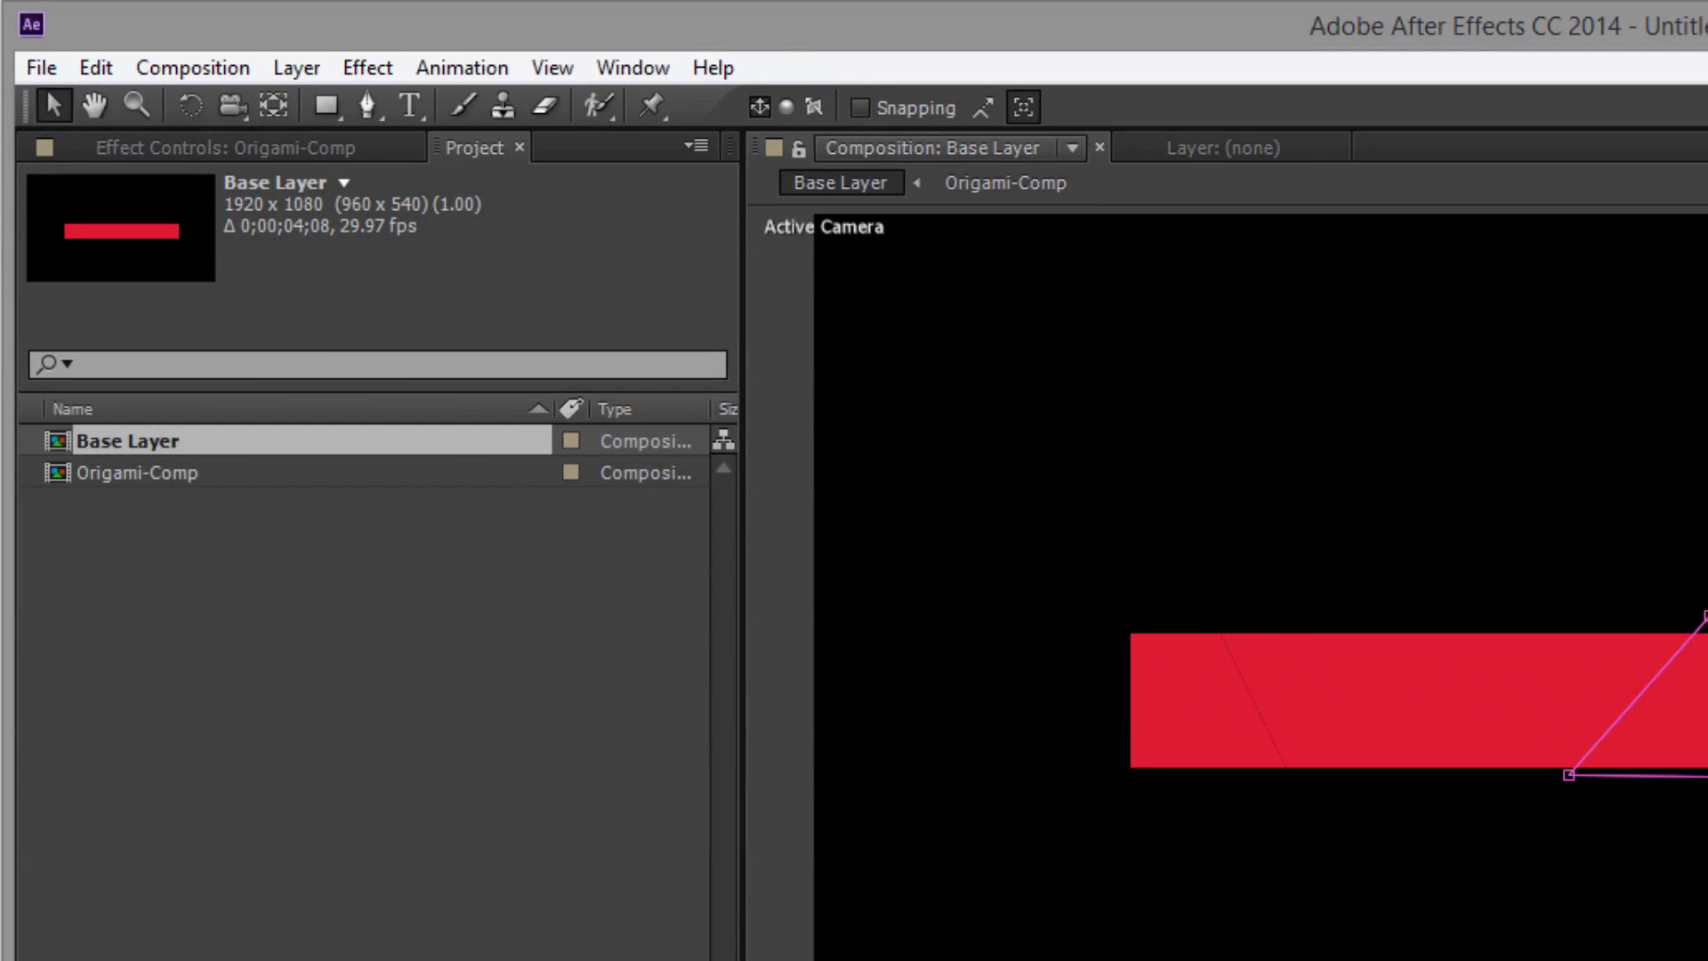
Step: Move the top layer's anchor point to its mask's left edge and start the layer around frame 12
key(ctrl+a)
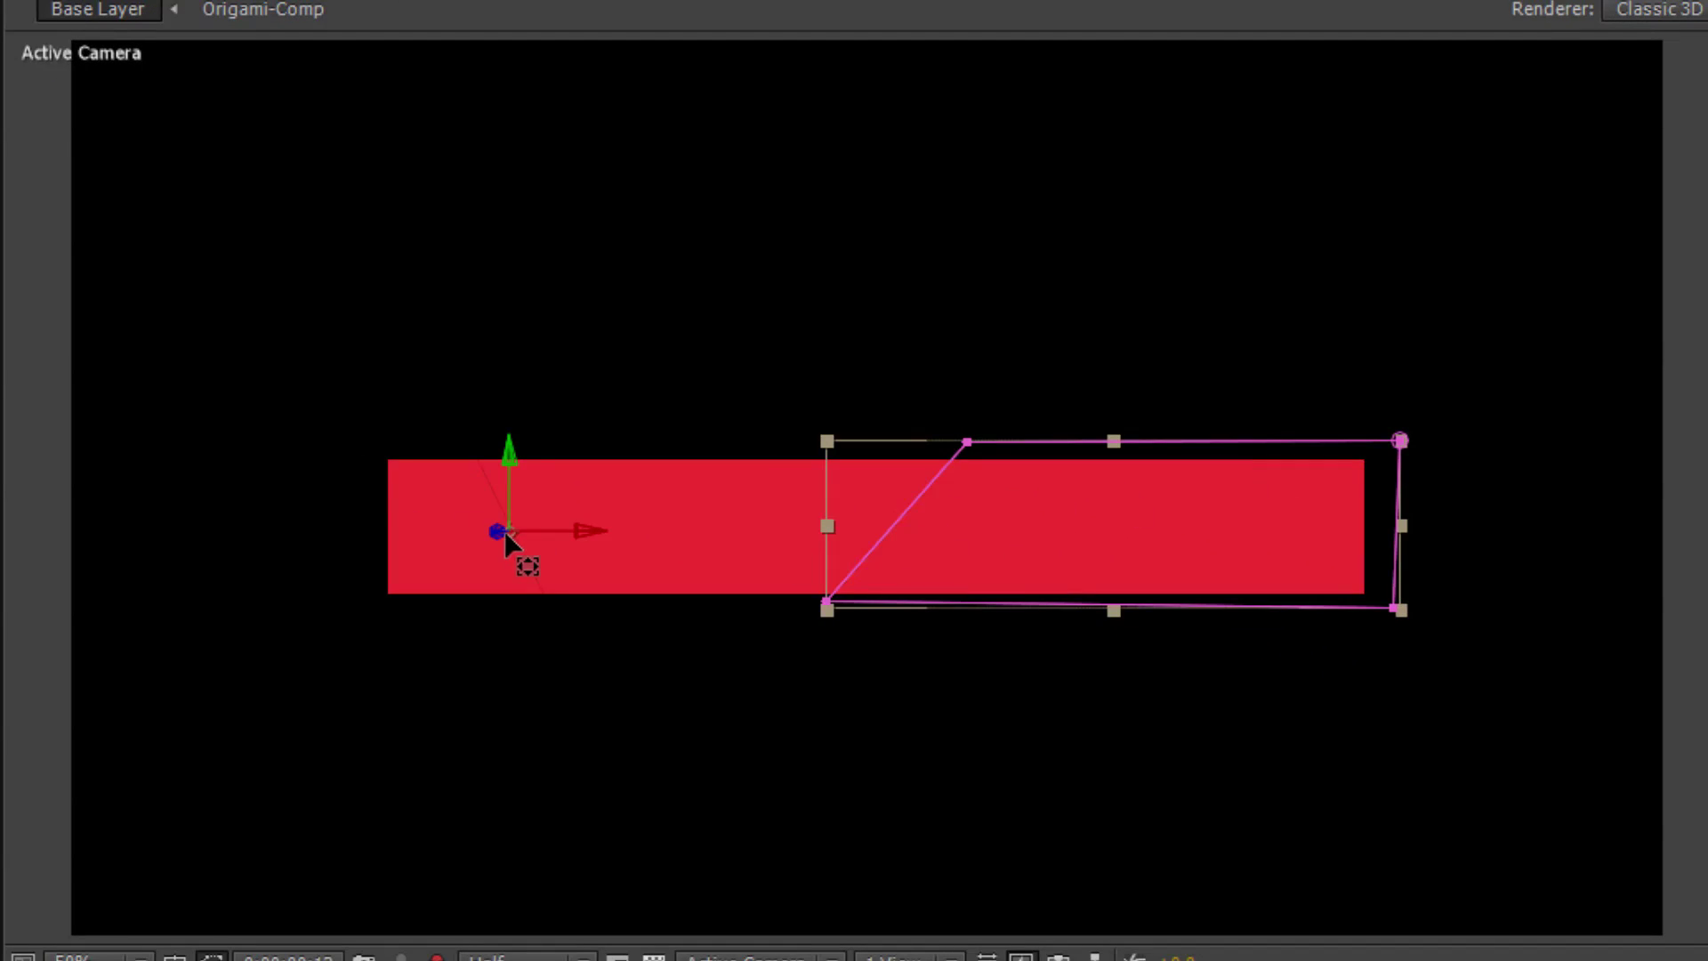
mouse_move(512, 532)
mouse_down()
mouse_move(697, 513)
mouse_move(893, 526)
mouse_up()
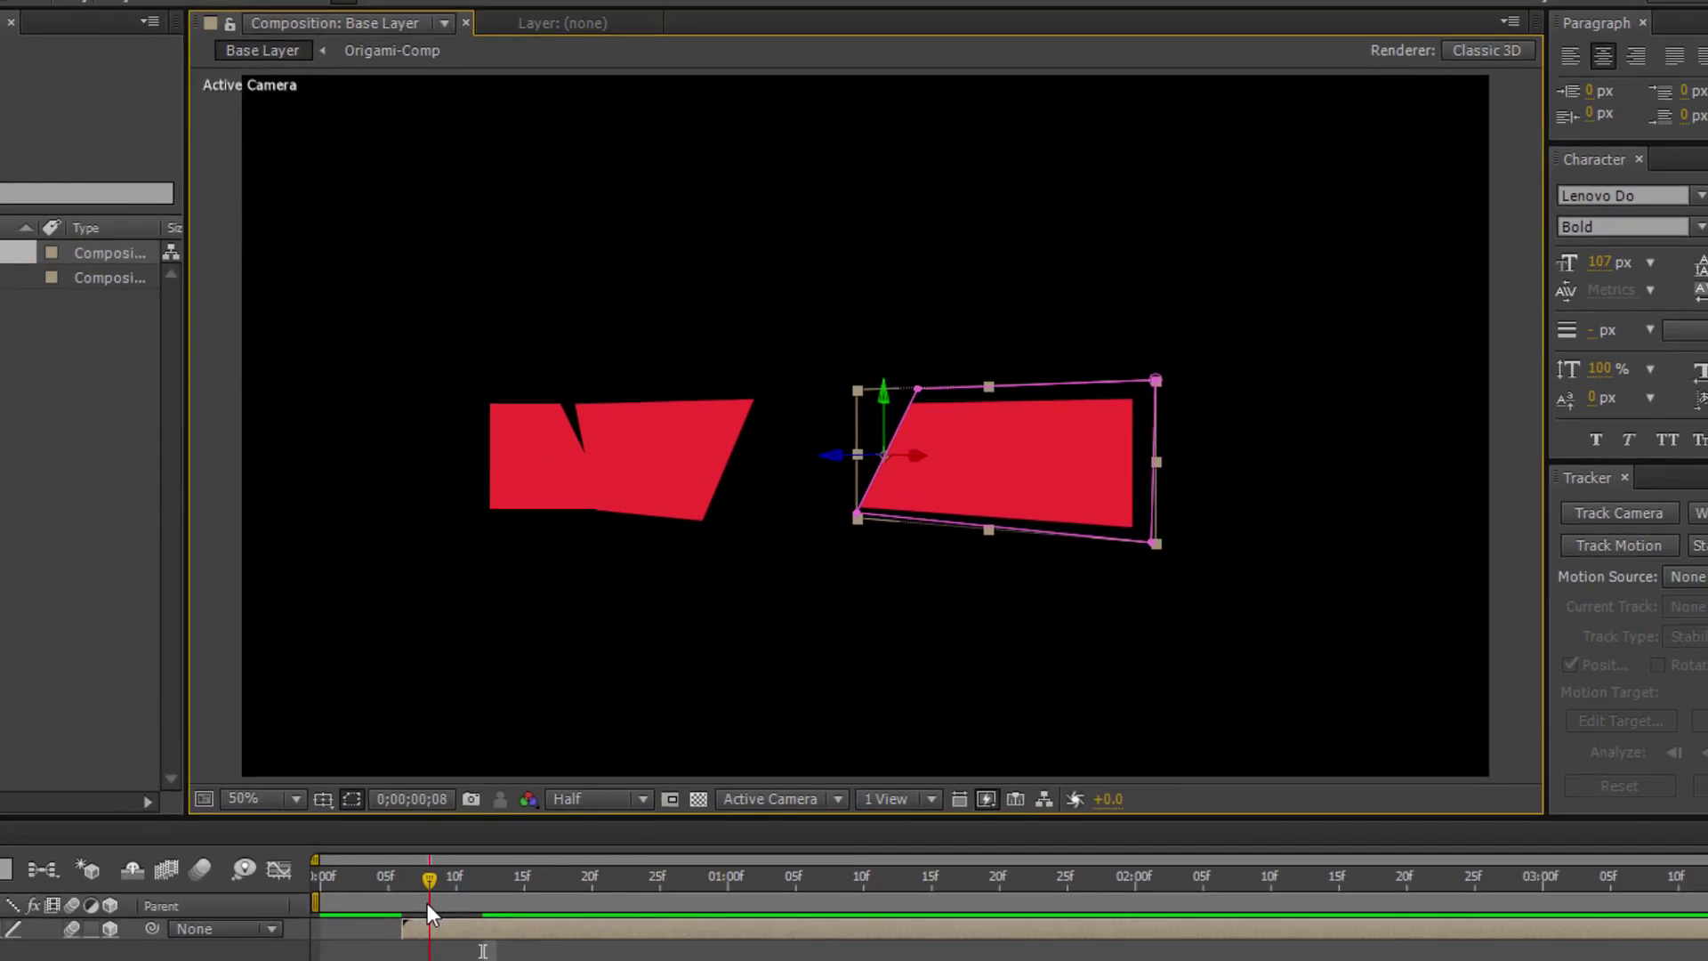
mouse_move(609, 674)
mouse_down()
mouse_move(543, 684)
mouse_move(617, 694)
mouse_move(597, 729)
mouse_up()
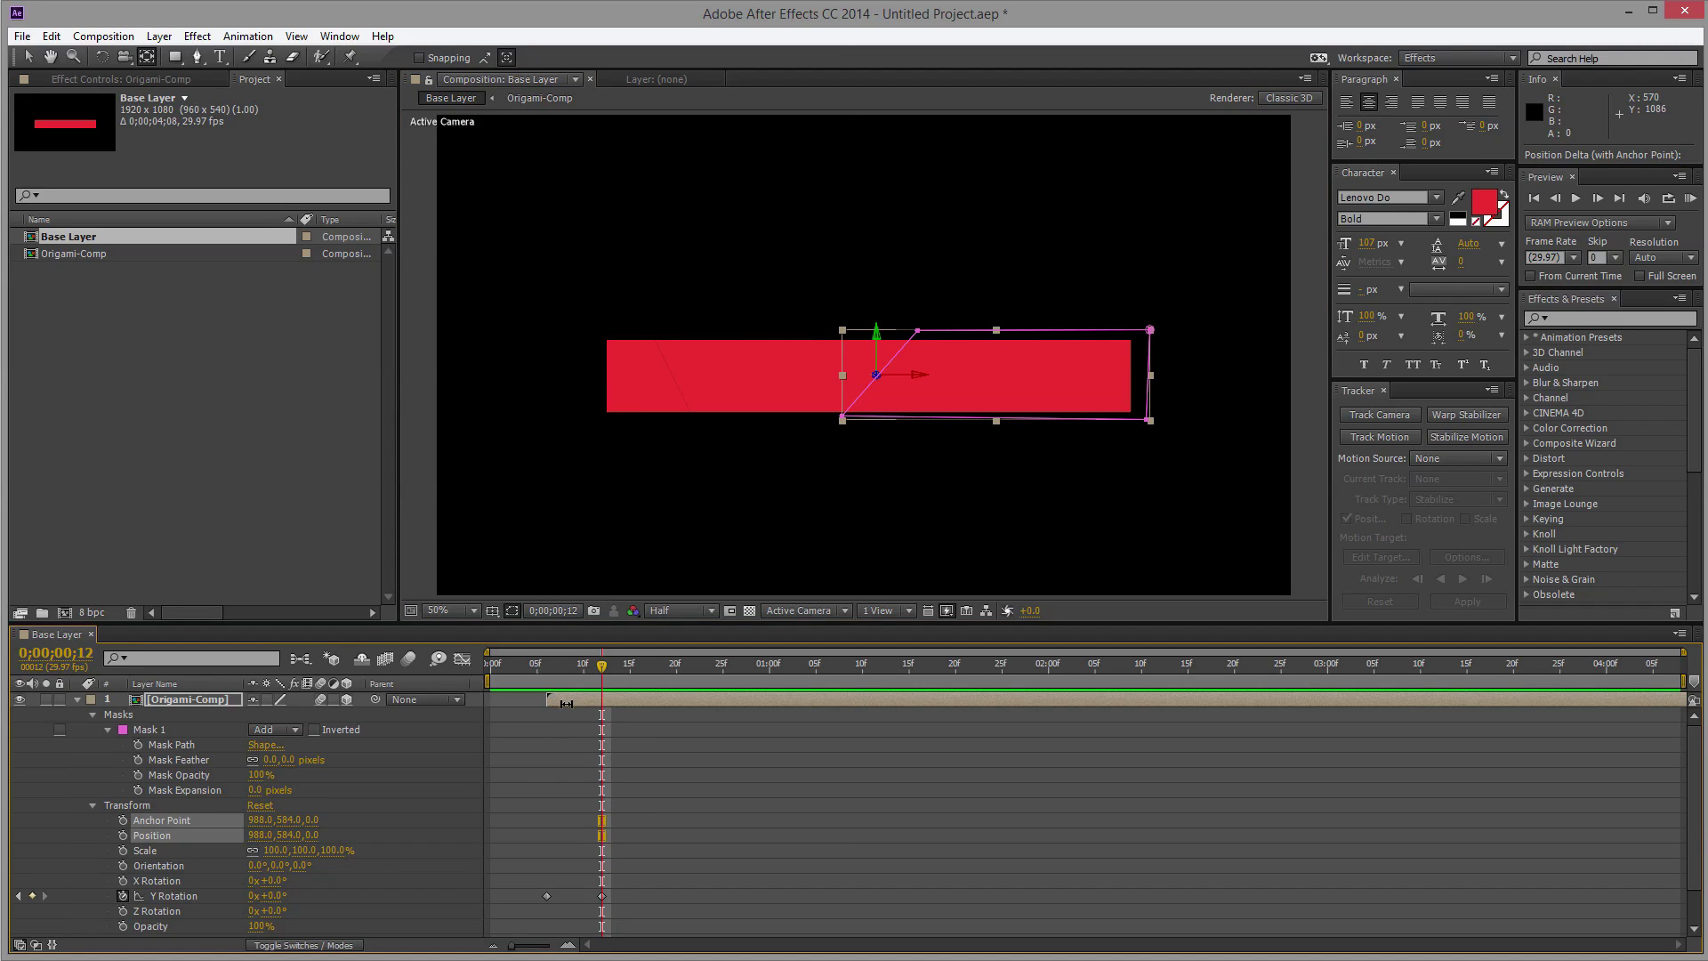
click(27, 58)
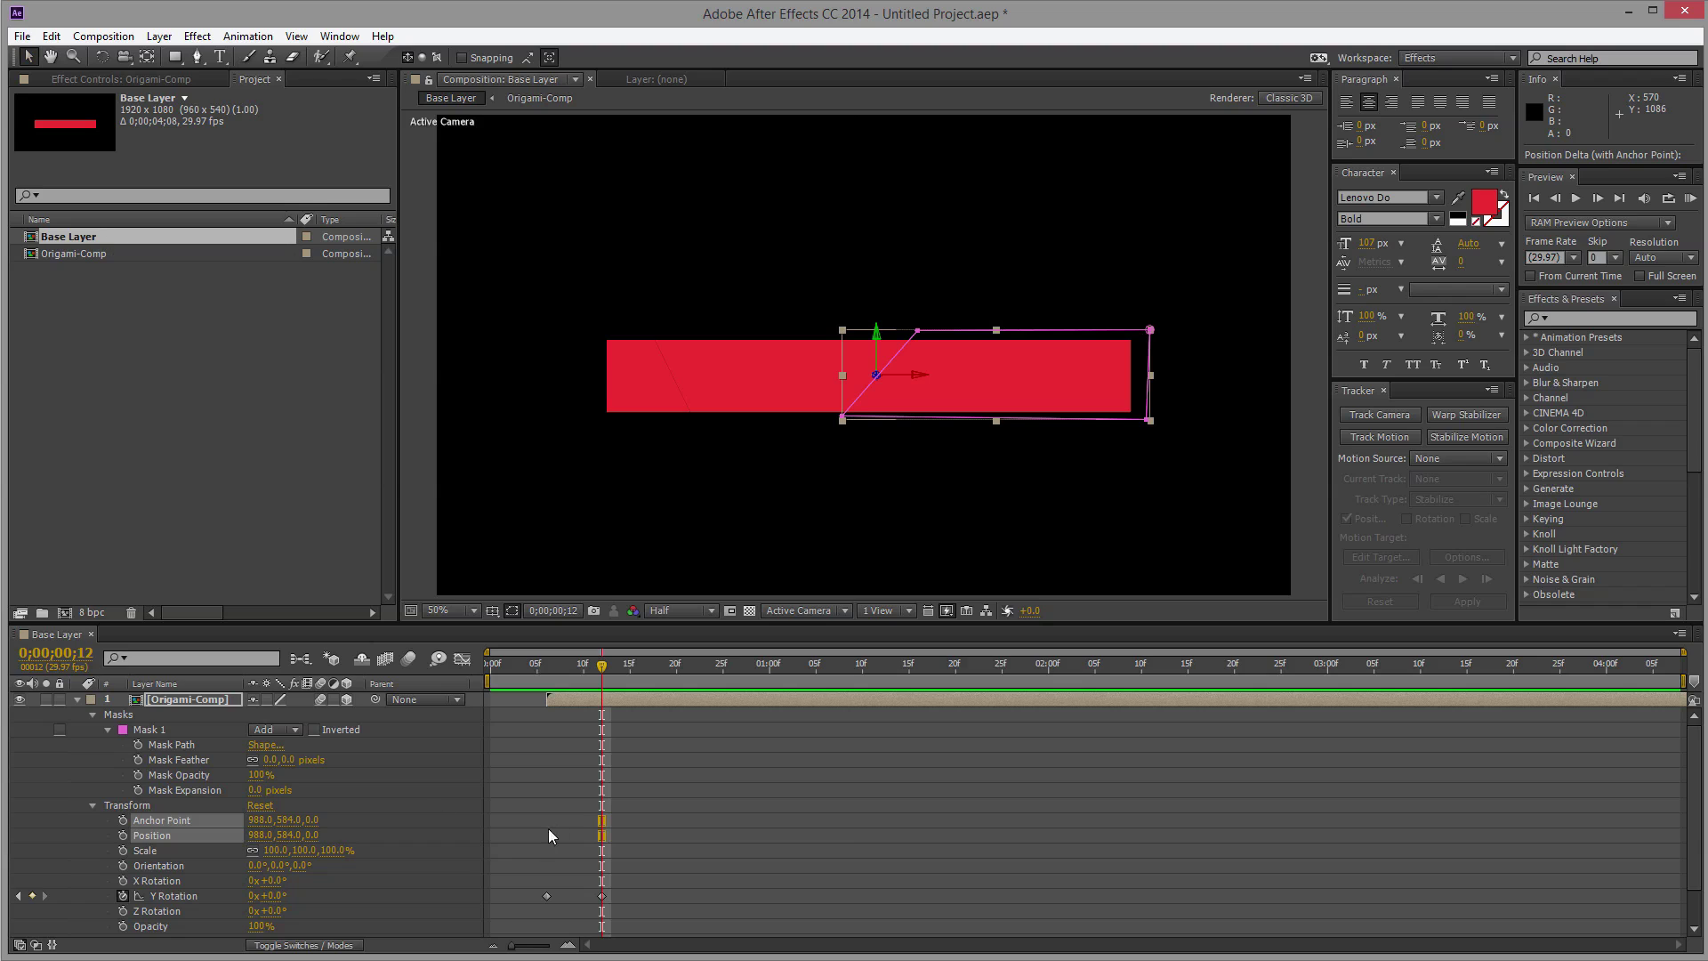
mouse_move(569, 700)
mouse_down()
mouse_move(612, 693)
mouse_move(520, 668)
mouse_move(588, 662)
mouse_move(623, 671)
mouse_move(596, 685)
mouse_move(634, 694)
mouse_move(732, 696)
mouse_move(478, 696)
mouse_move(706, 694)
mouse_move(540, 687)
mouse_move(692, 680)
mouse_move(560, 676)
mouse_move(747, 681)
mouse_up()
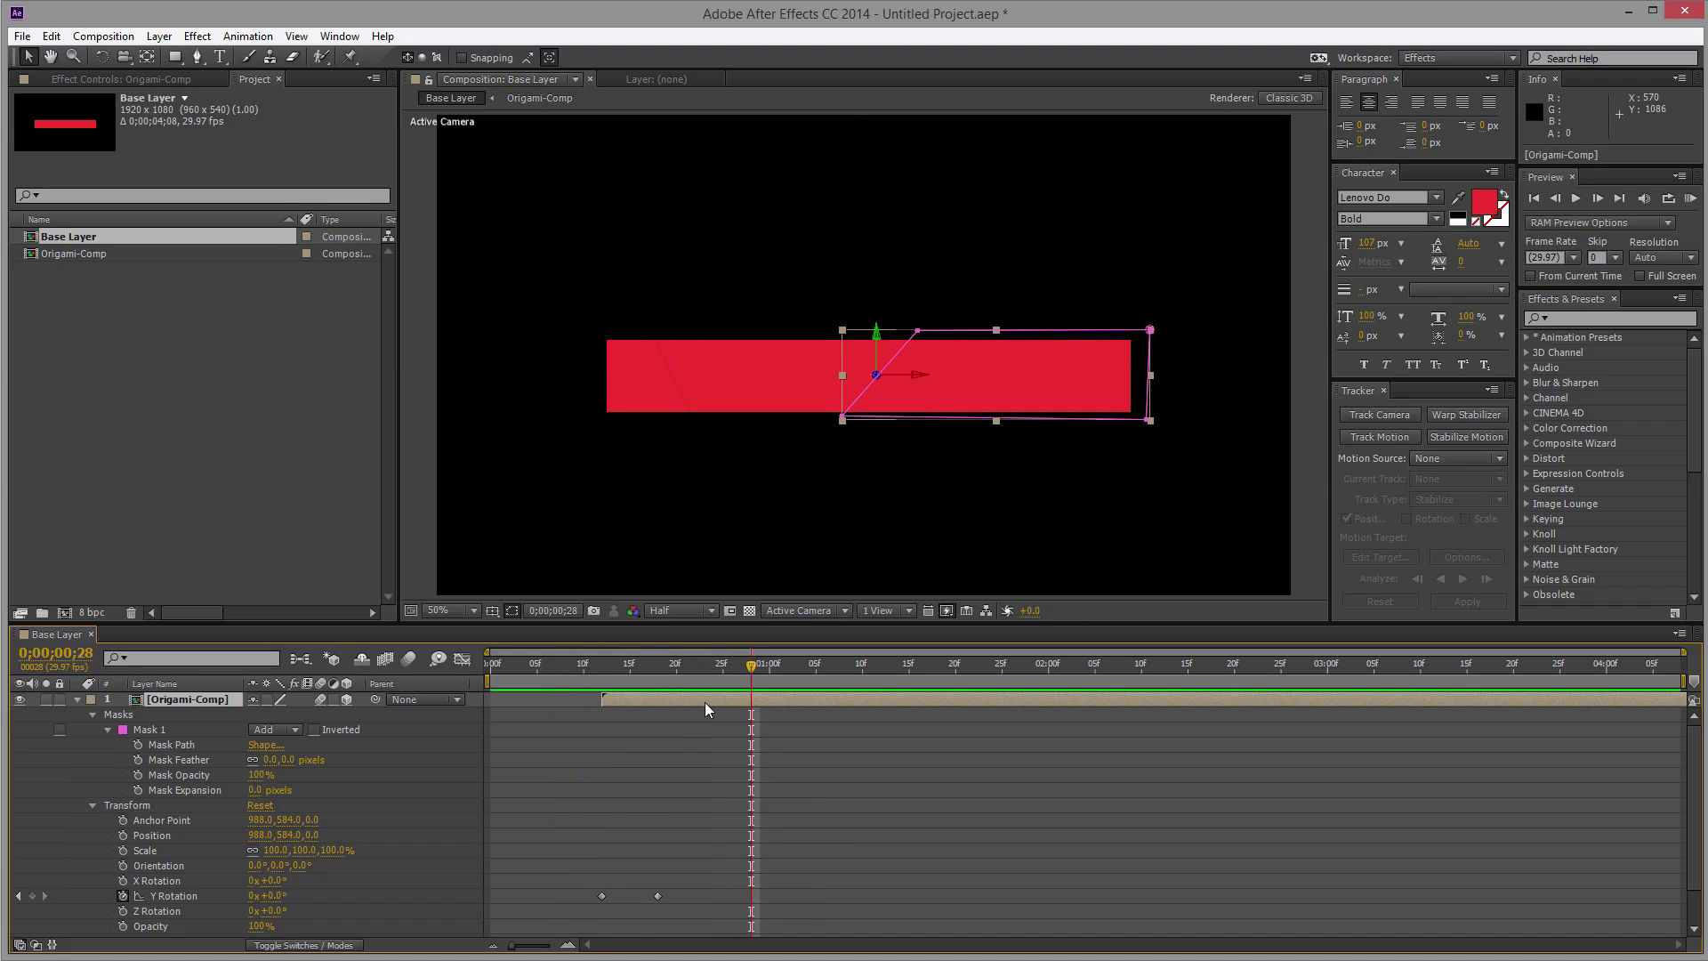
Step: Collapse the top Origami-Comp layer's properties in the Timeline
click(76, 699)
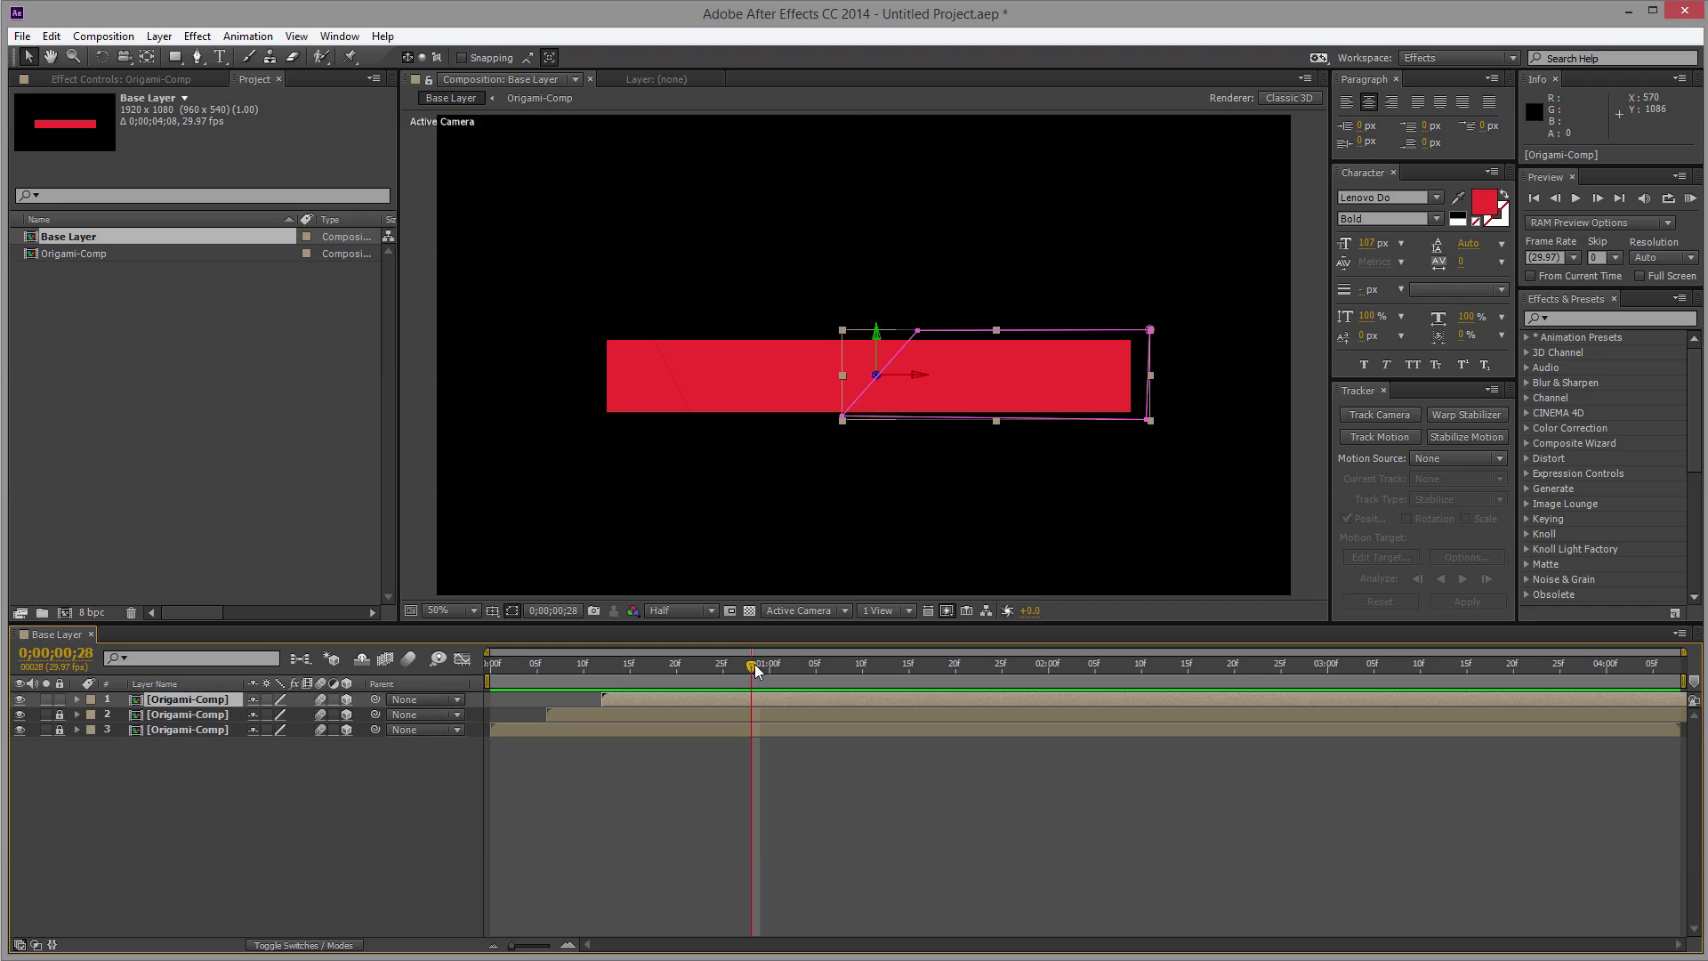